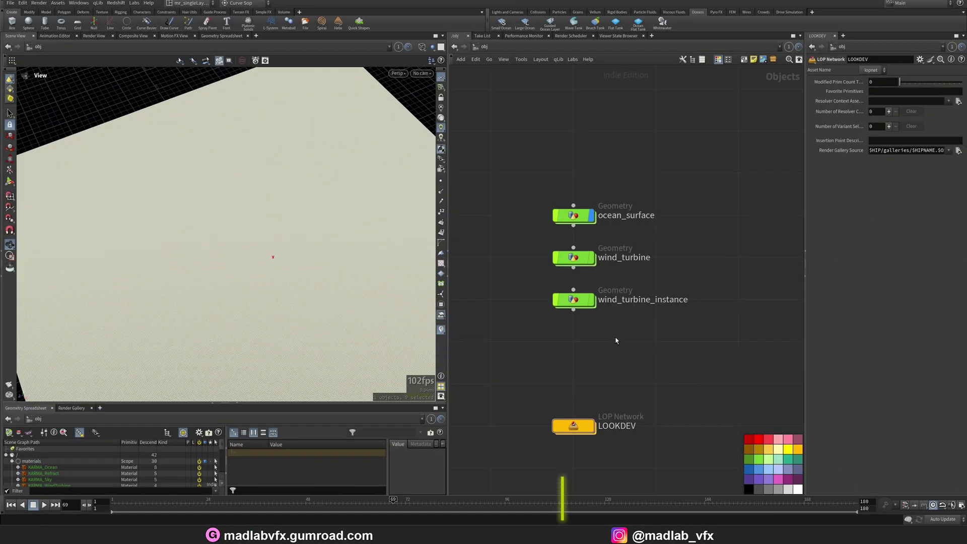
# Open the ocean_surface geometry object's node network.
pyautogui.moveTo(593, 223)
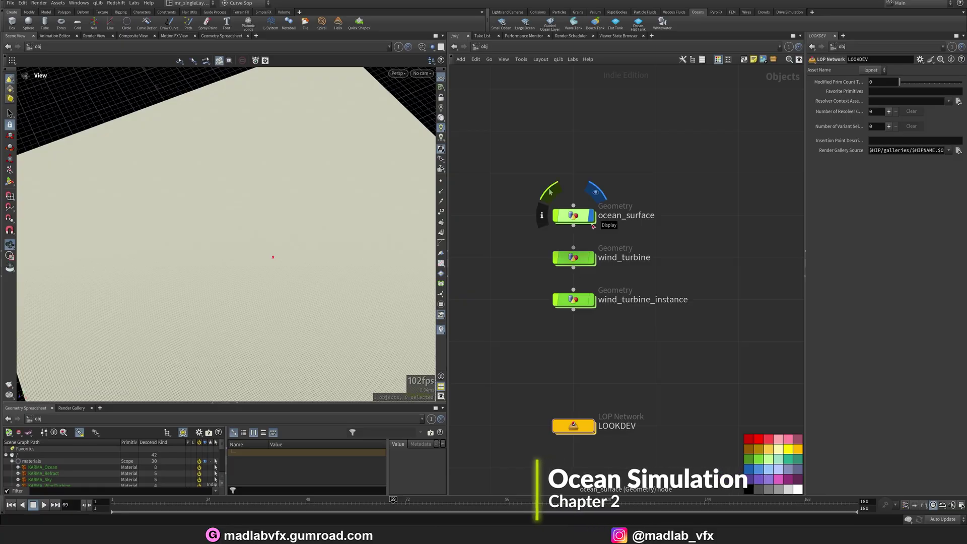
pyautogui.moveTo(247, 191); pyautogui.dragTo(294, 221)
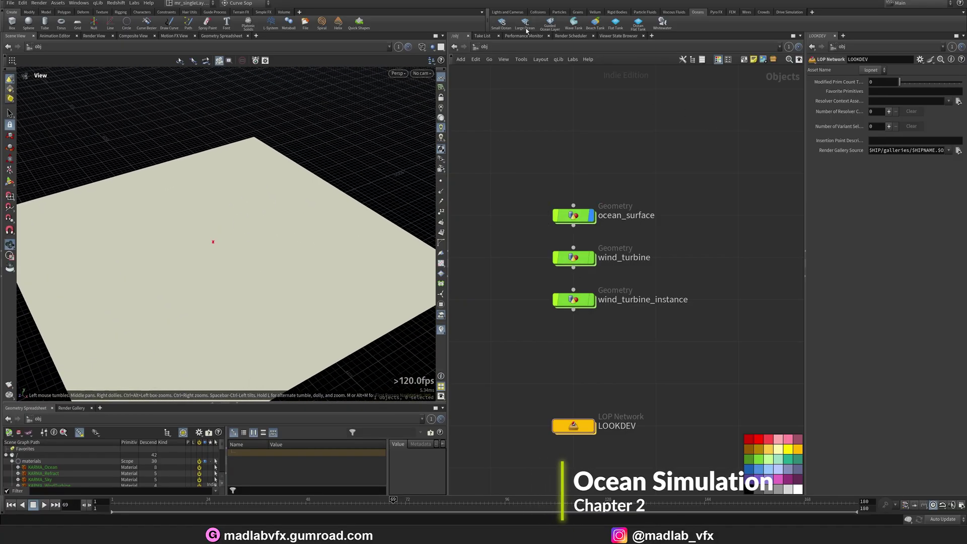
pyautogui.moveTo(653, 187); pyautogui.dragTo(514, 242)
pyautogui.doubleClick(574, 217)
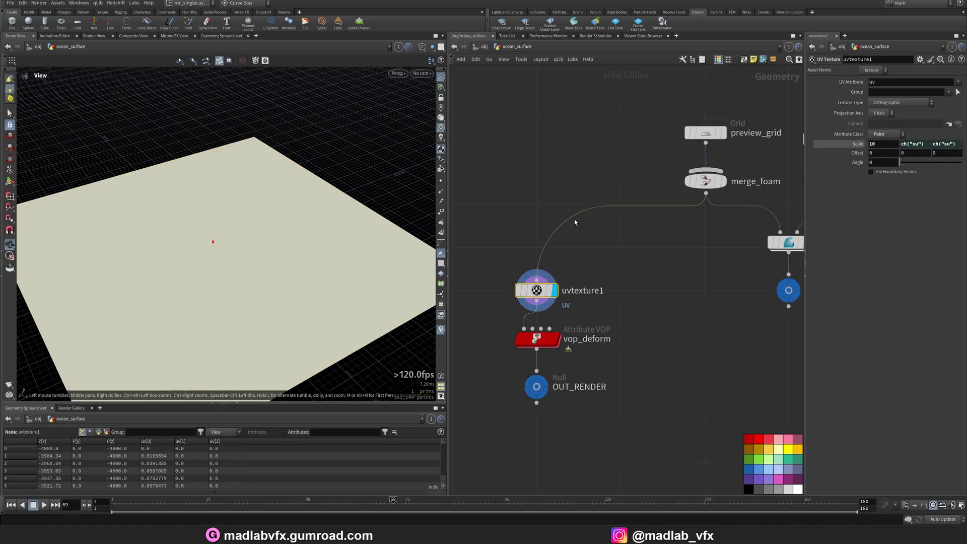
# Examine the ocean_surface node chain, from the preview grid and foam merge to the ocean spectrum and spectra merge nodes.
pyautogui.moveTo(677, 233); pyautogui.dragTo(552, 277, button='middle')
pyautogui.moveTo(589, 167); pyautogui.dragTo(646, 232, button='middle')
pyautogui.moveTo(220, 222); pyautogui.dragTo(267, 246)
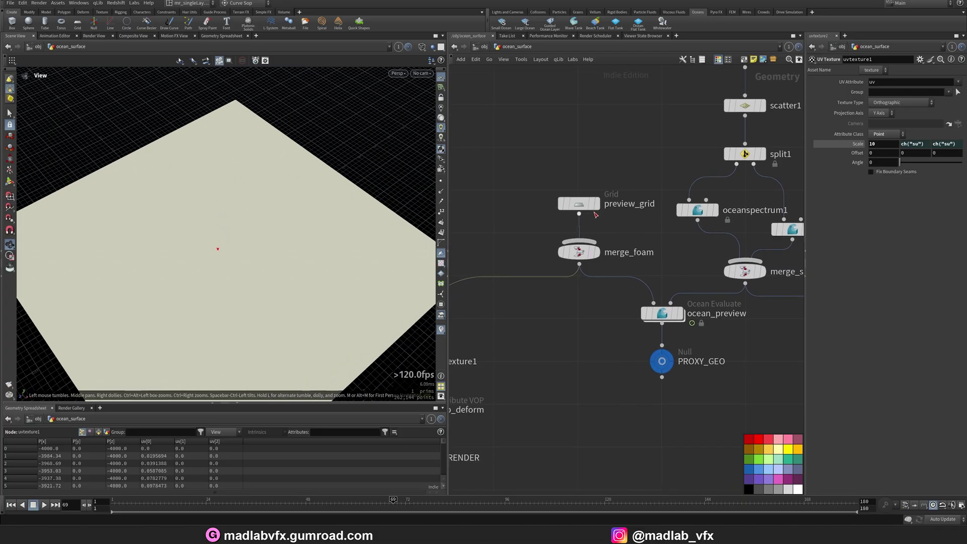
pyautogui.scroll(-2, 553, 263)
pyautogui.moveTo(700, 211)
pyautogui.mouseDown(button='middle')
pyautogui.moveTo(553, 264)
pyautogui.moveTo(688, 220)
pyautogui.moveTo(700, 203)
pyautogui.moveTo(714, 217)
pyautogui.mouseUp(button='middle')
pyautogui.scroll(-1, 692, 211)
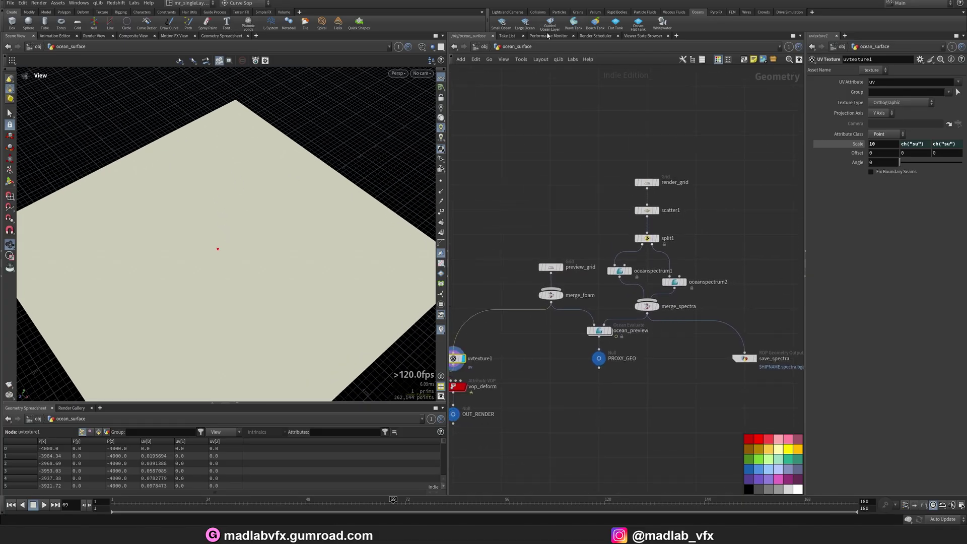
pyautogui.moveTo(522, 136); pyautogui.dragTo(518, 129, button='middle')
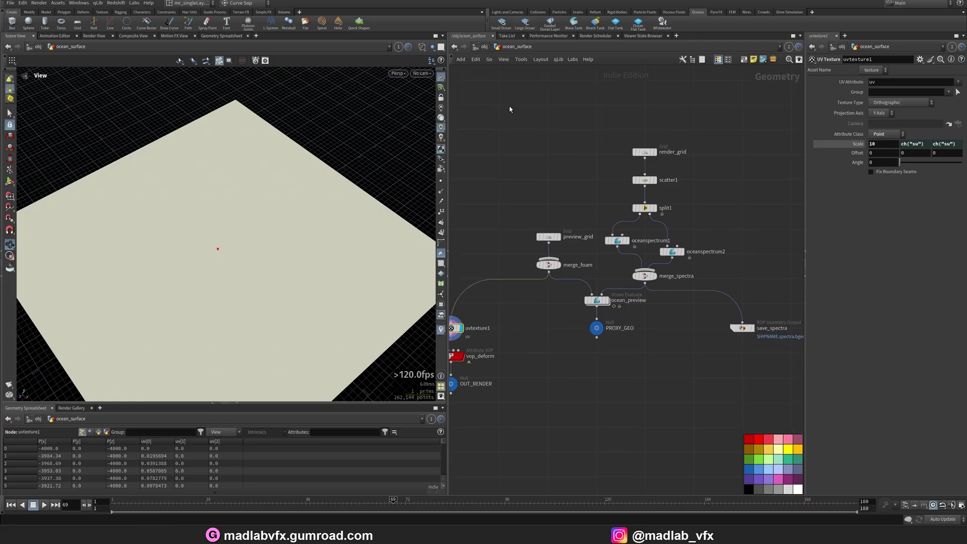
pyautogui.scroll(3, 578, 246)
pyautogui.moveTo(321, 210); pyautogui.dragTo(269, 211)
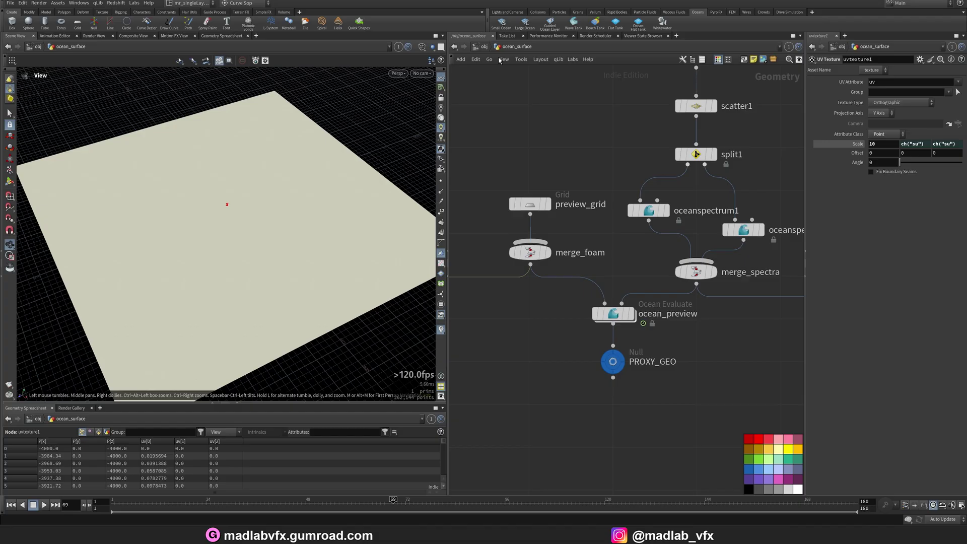
pyautogui.moveTo(570, 153); pyautogui.dragTo(559, 136, button='middle')
# Inspect the texture export settings of ocean_preview and the output settings of save_spectra.
pyautogui.click(602, 297)
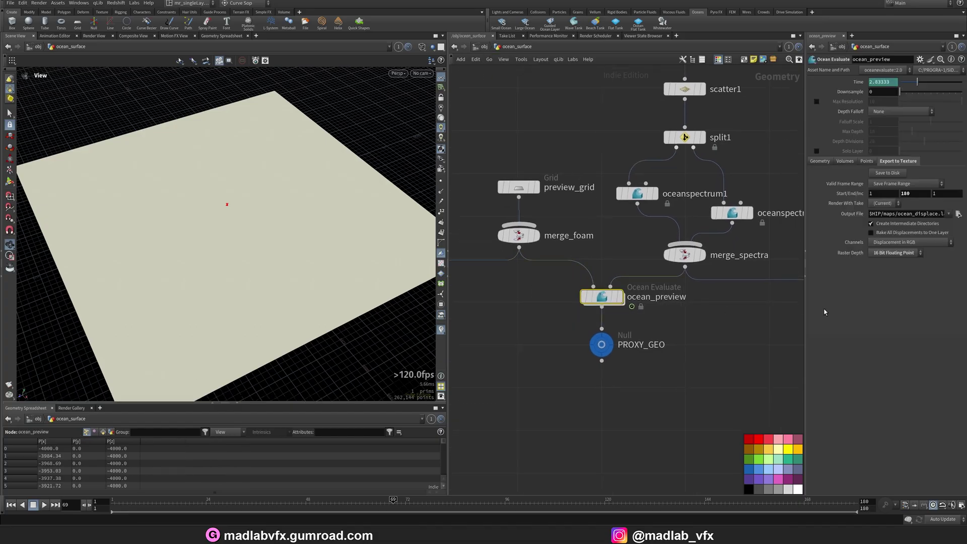
pyautogui.moveTo(806, 315); pyautogui.dragTo(671, 316)
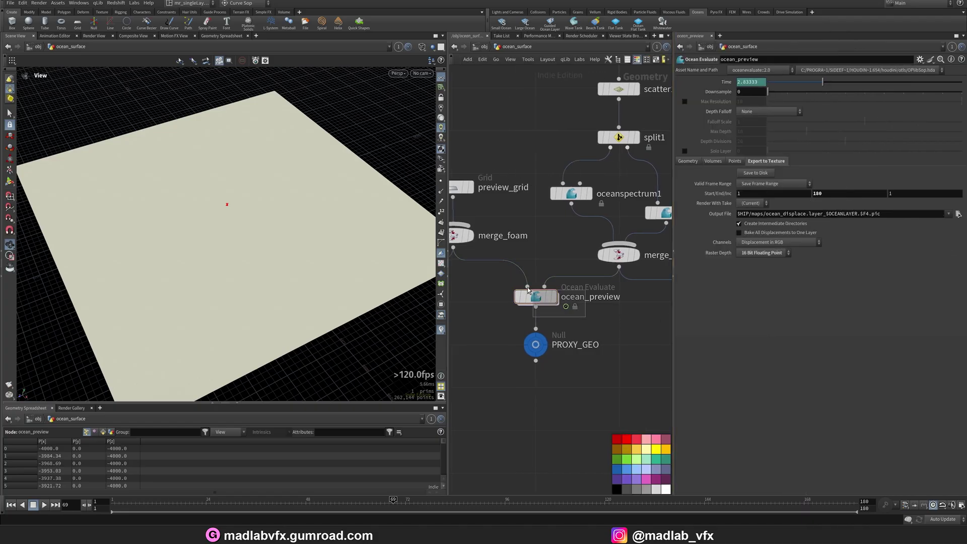
pyautogui.moveTo(560, 347); pyautogui.dragTo(501, 288)
pyautogui.moveTo(642, 326); pyautogui.dragTo(396, 302, button='middle')
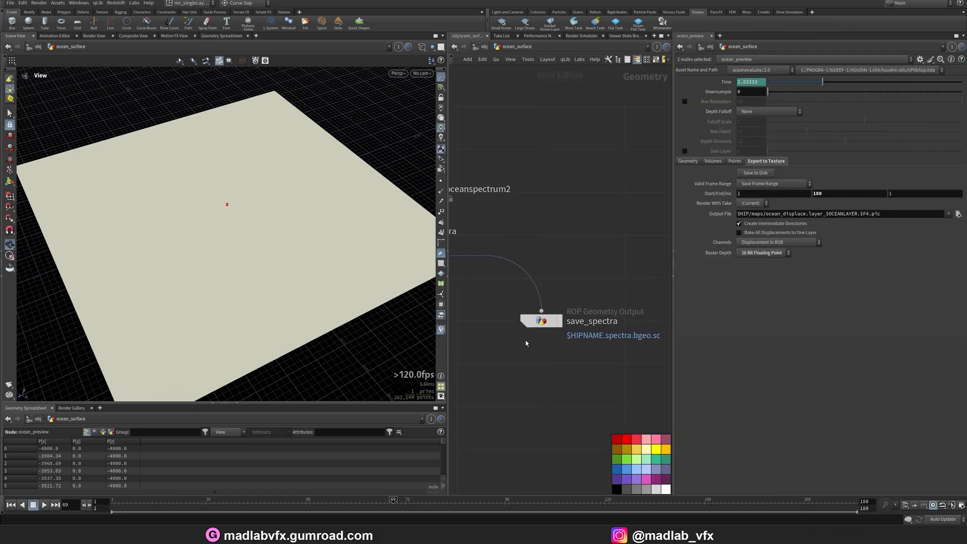
pyautogui.click(534, 321)
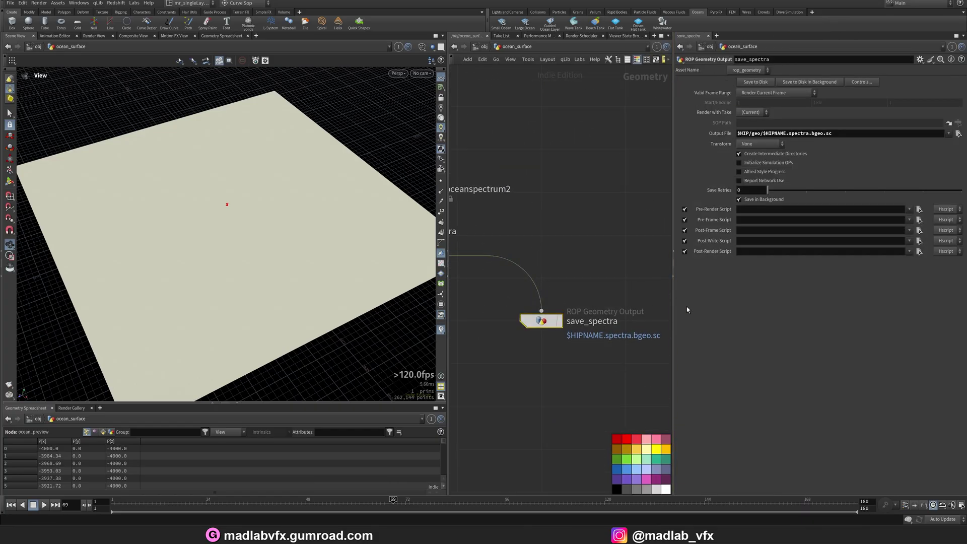
pyautogui.moveTo(676, 309); pyautogui.dragTo(846, 307)
# Select the uvtexture1 node and examine its grid in wireframe and shaded display.
pyautogui.press('h')
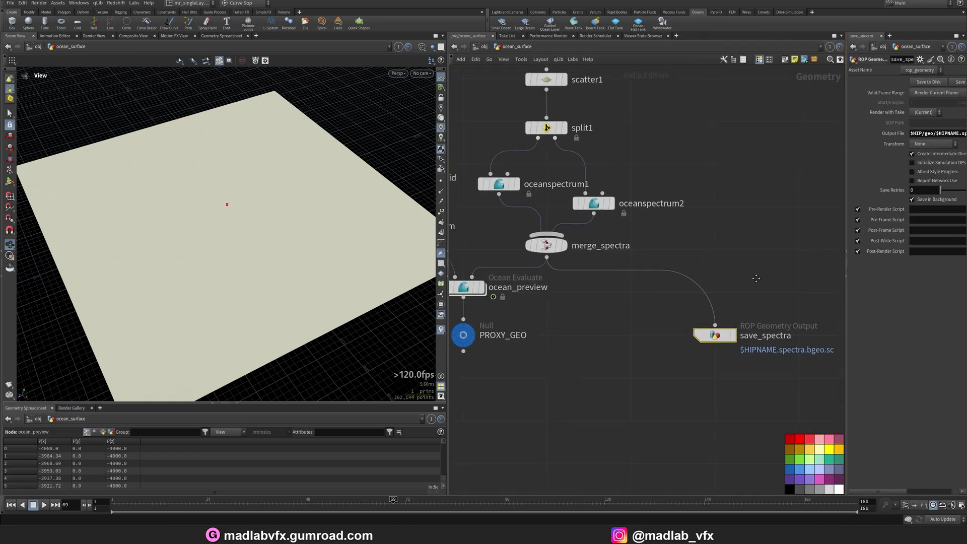
pyautogui.moveTo(508, 337); pyautogui.dragTo(614, 266, button='middle')
pyautogui.scroll(4, 558, 283)
pyautogui.click(566, 268)
pyautogui.moveTo(236, 194); pyautogui.dragTo(277, 202)
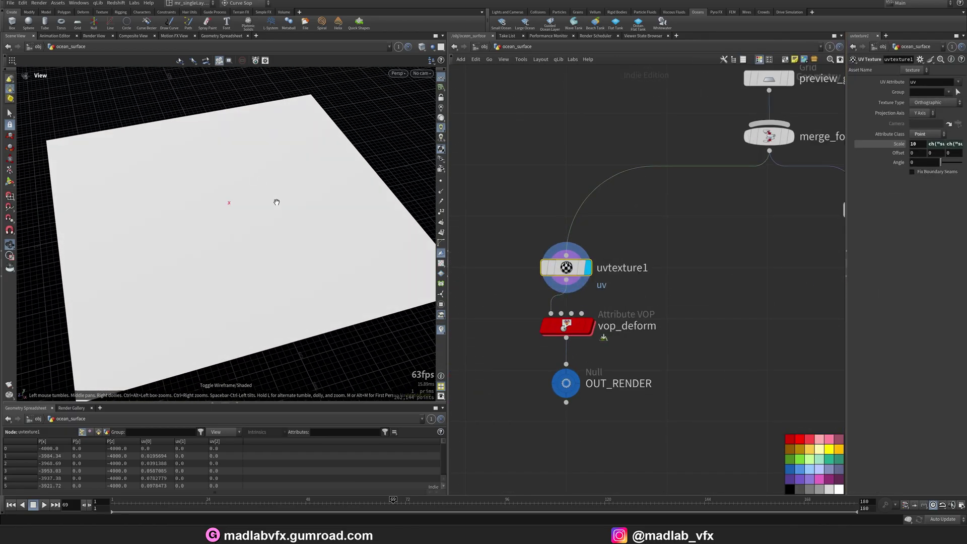
pyautogui.press('w')
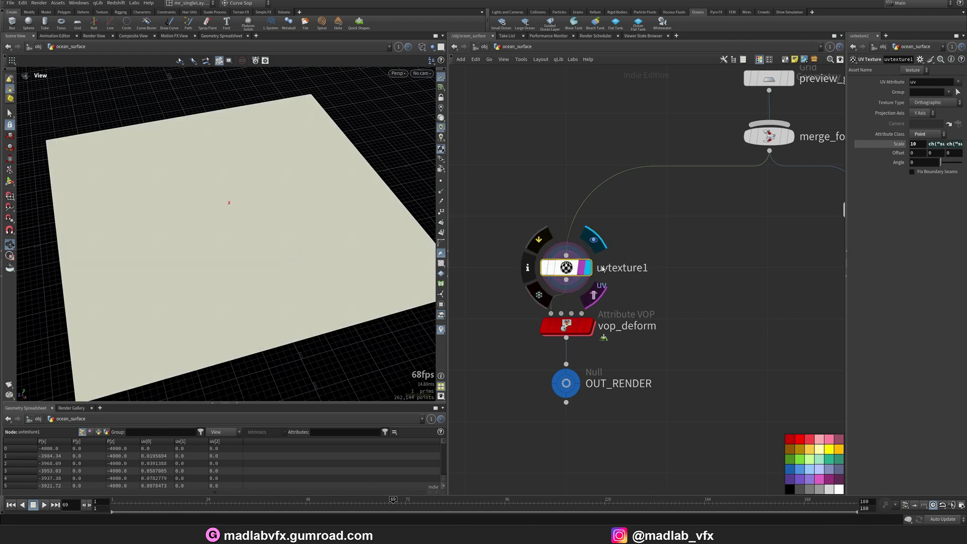
# Display the result of the vop_deform node, select the node and view the twisted surface from several angles.
pyautogui.click(607, 244)
pyautogui.moveTo(222, 270); pyautogui.dragTo(220, 289)
pyautogui.click(583, 271)
pyautogui.click(586, 326)
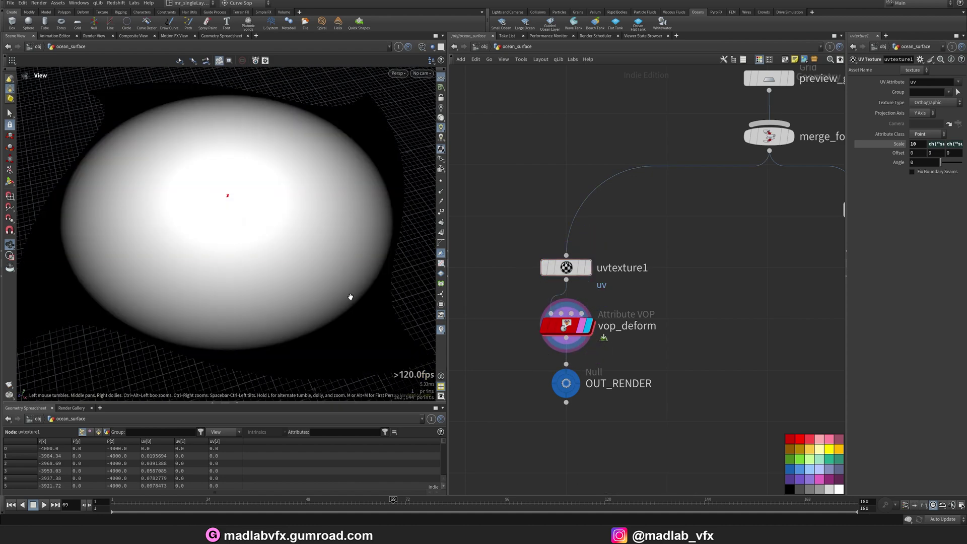
pyautogui.moveTo(276, 289); pyautogui.dragTo(349, 265)
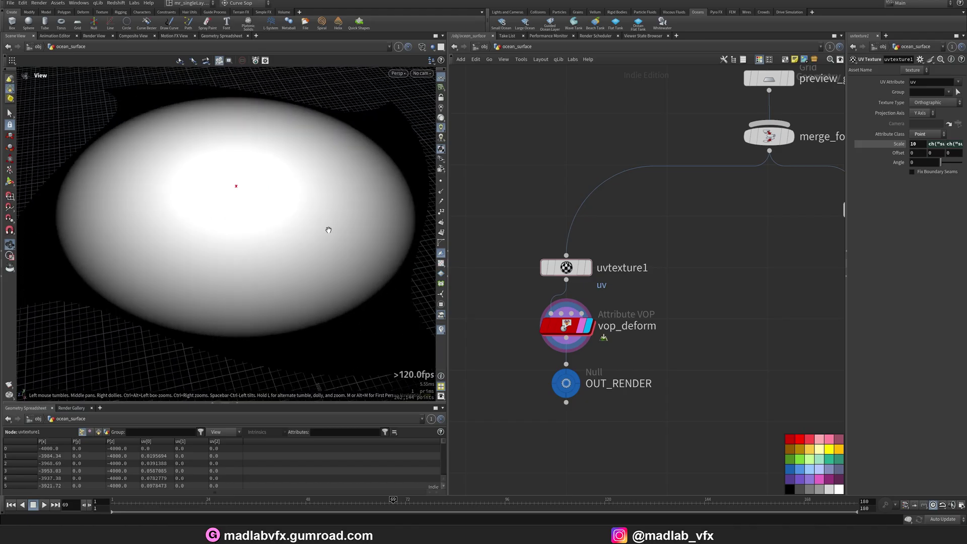
pyautogui.moveTo(668, 344); pyautogui.dragTo(666, 336, button='middle')
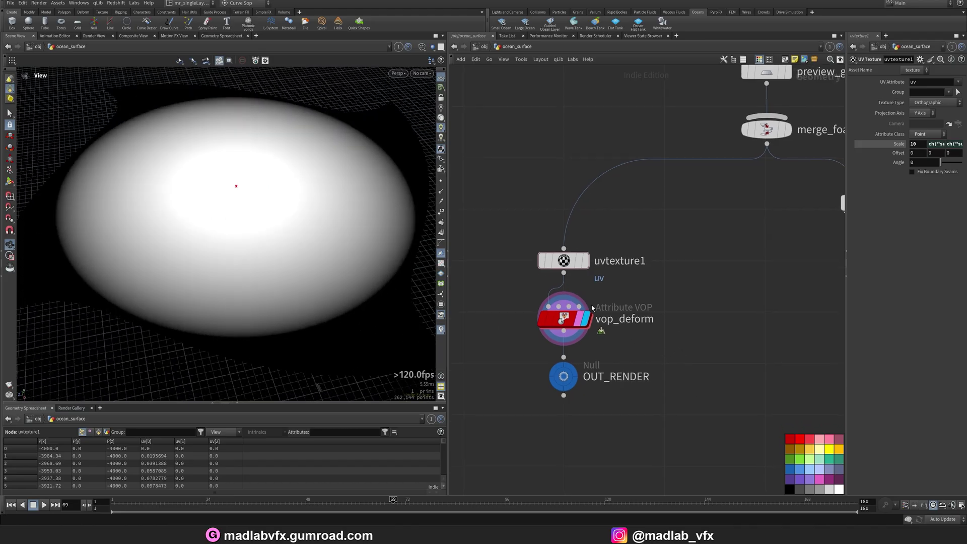
pyautogui.click(560, 324)
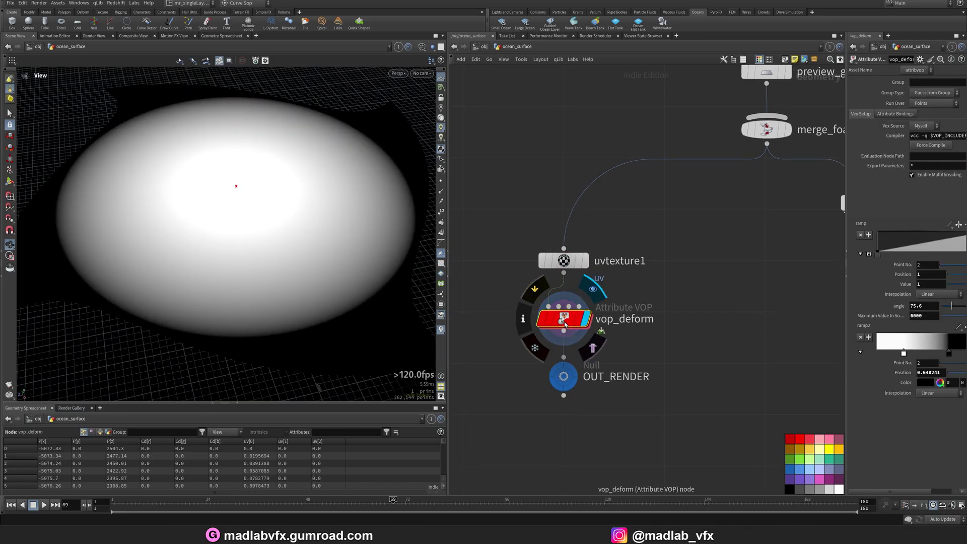
pyautogui.moveTo(356, 246); pyautogui.dragTo(326, 259)
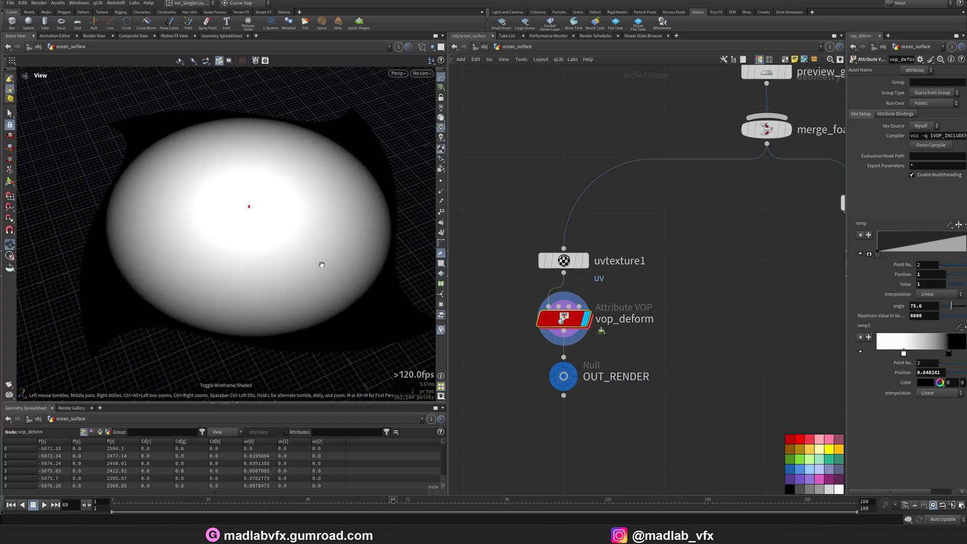
# Change the viewport background color scheme to Light and save the display options as default.
pyautogui.press('d')
pyautogui.click(369, 180)
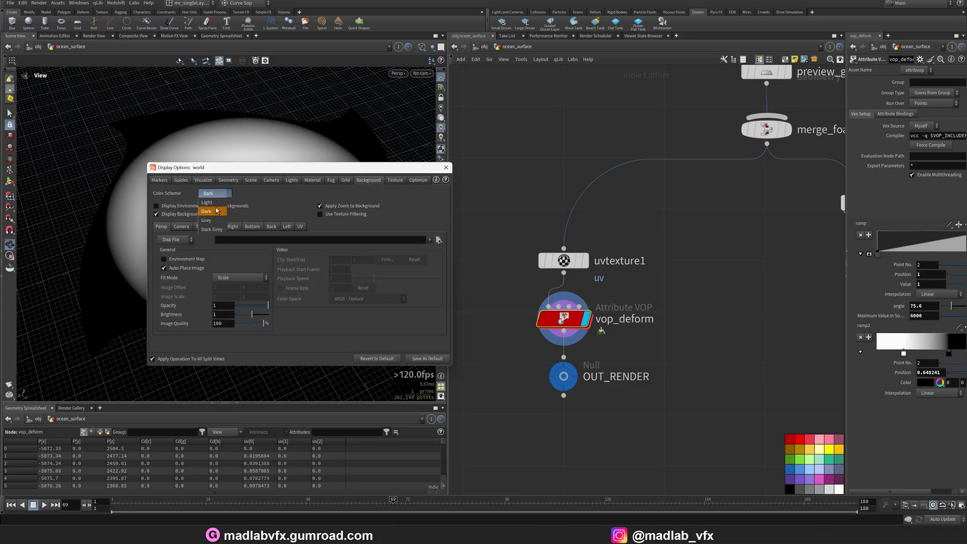
pyautogui.click(207, 202)
pyautogui.click(427, 358)
pyautogui.click(487, 406)
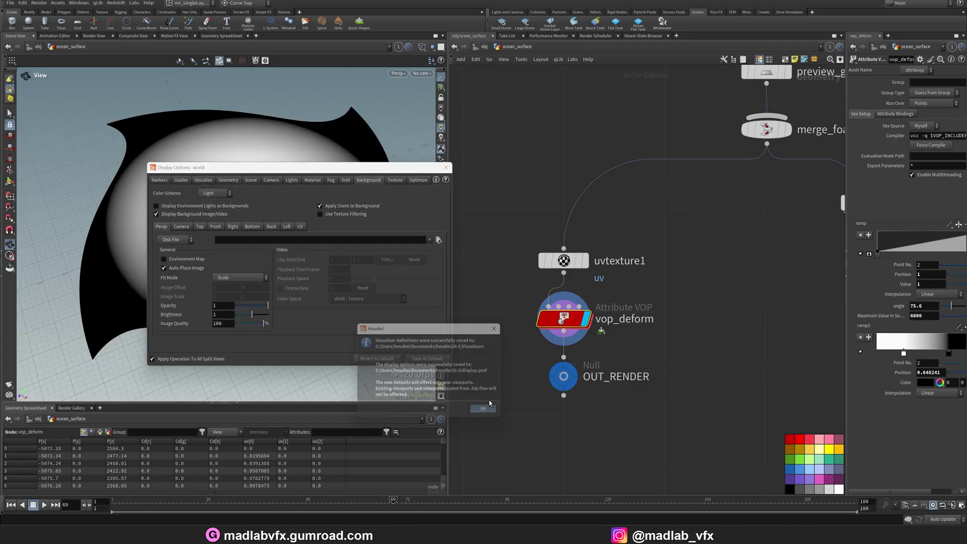
pyautogui.click(446, 167)
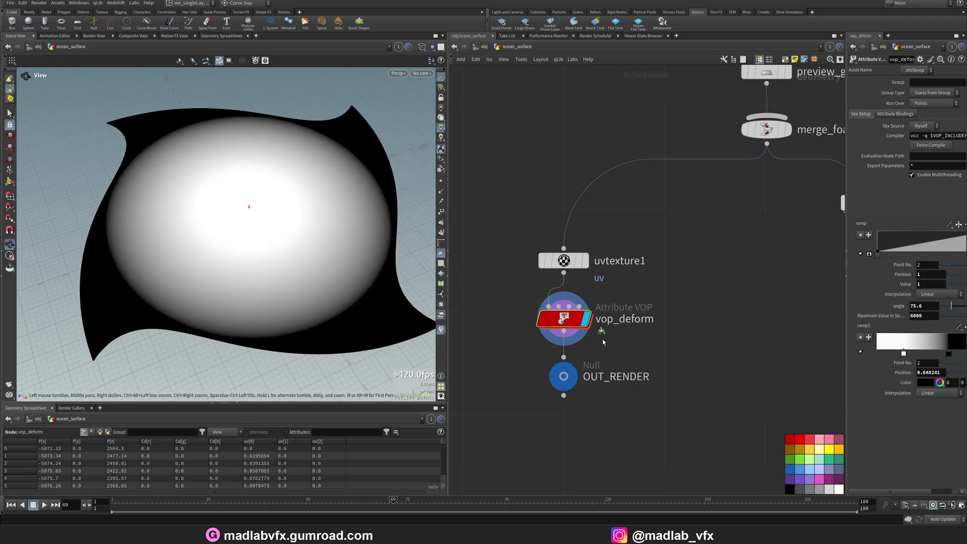
# Bypass the vop_deform node and re-enable it to compare the surface with and without the deformation.
pyautogui.moveTo(755, 354); pyautogui.dragTo(741, 357, button='middle')
pyautogui.moveTo(551, 320)
pyautogui.click(519, 291)
pyautogui.click(519, 291)
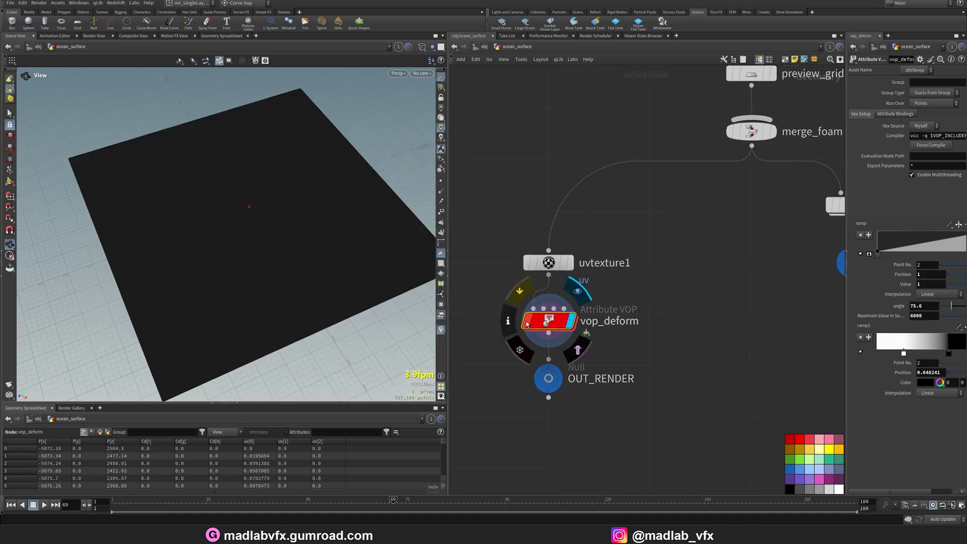
# Enter the vop_deform network and inspect the length1 and fit1 nodes.
pyautogui.doubleClick(551, 322)
pyautogui.moveTo(523, 254); pyautogui.dragTo(613, 266, button='middle')
pyautogui.scroll(3, 554, 279)
pyautogui.moveTo(559, 294); pyautogui.dragTo(593, 299, button='middle')
pyautogui.scroll(1, 553, 297)
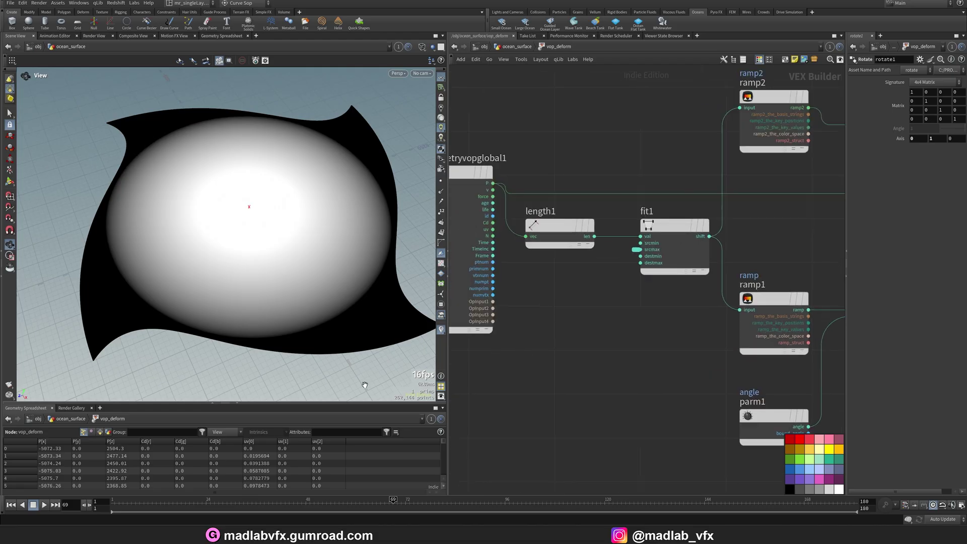
pyautogui.moveTo(592, 292); pyautogui.dragTo(552, 218)
pyautogui.moveTo(588, 306); pyautogui.dragTo(552, 314, button='middle')
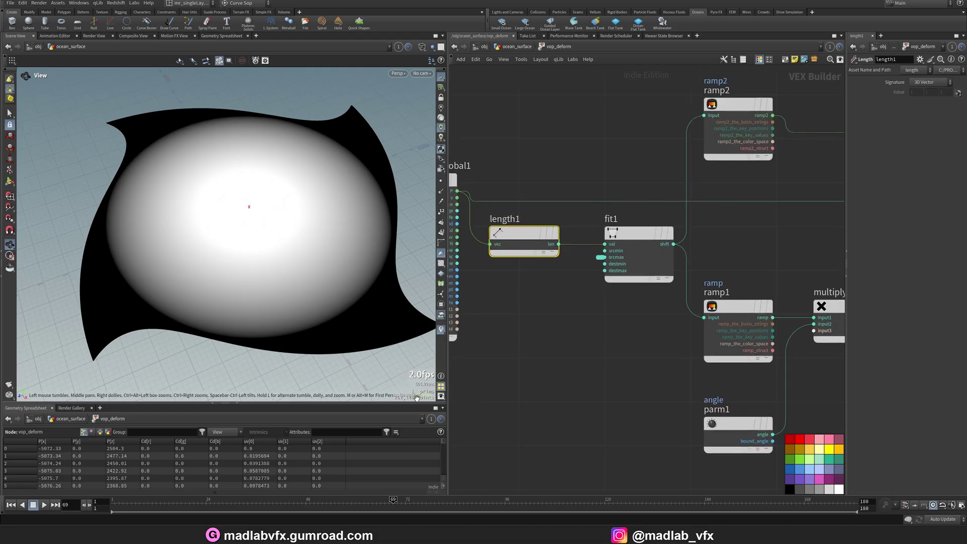
pyautogui.moveTo(448, 396); pyautogui.dragTo(350, 396)
pyautogui.click(544, 259)
pyautogui.moveTo(683, 274); pyautogui.dragTo(600, 278, button='middle')
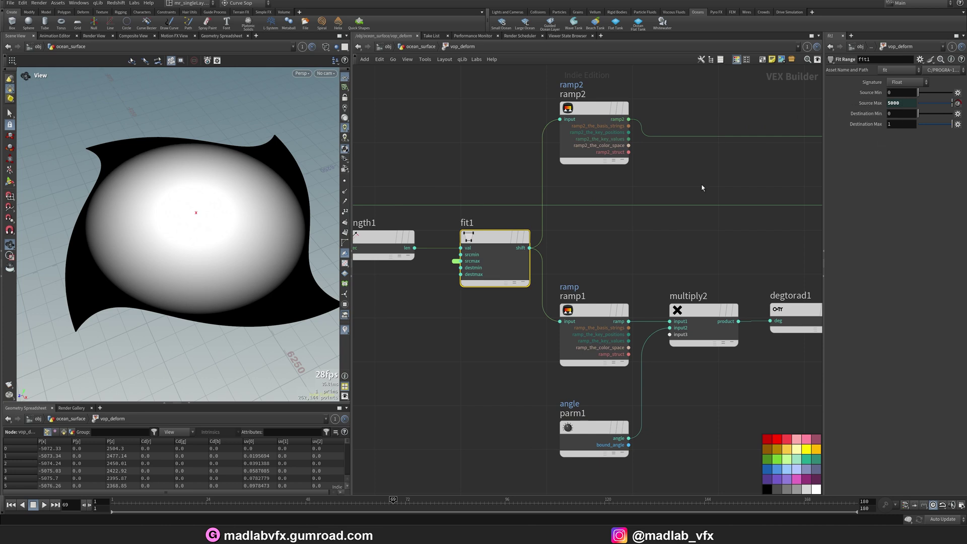
# Try moving the black point of ramp2's default color ramp inward.
pyautogui.moveTo(666, 242); pyautogui.dragTo(603, 265, button='middle')
pyautogui.scroll(-2, 562, 206)
pyautogui.click(528, 161)
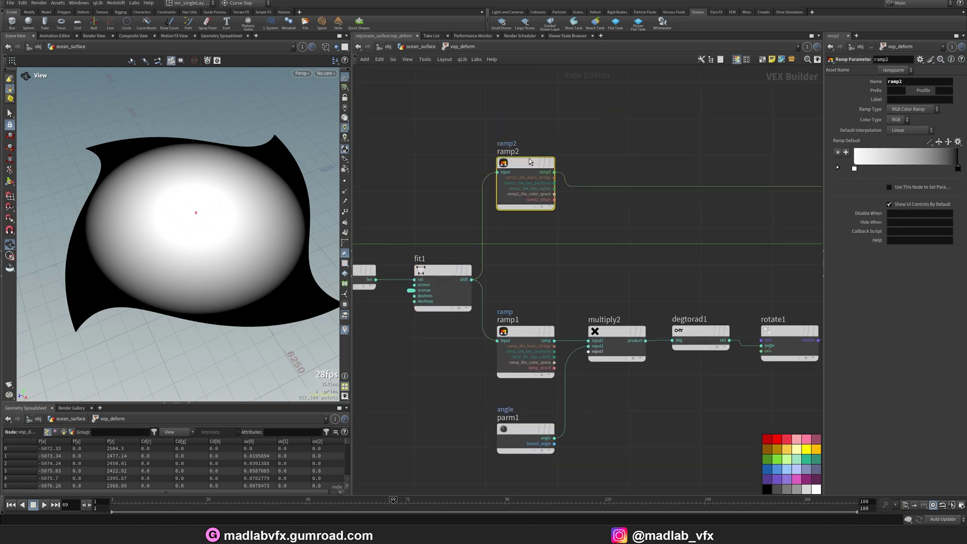
pyautogui.moveTo(921, 173); pyautogui.dragTo(956, 168)
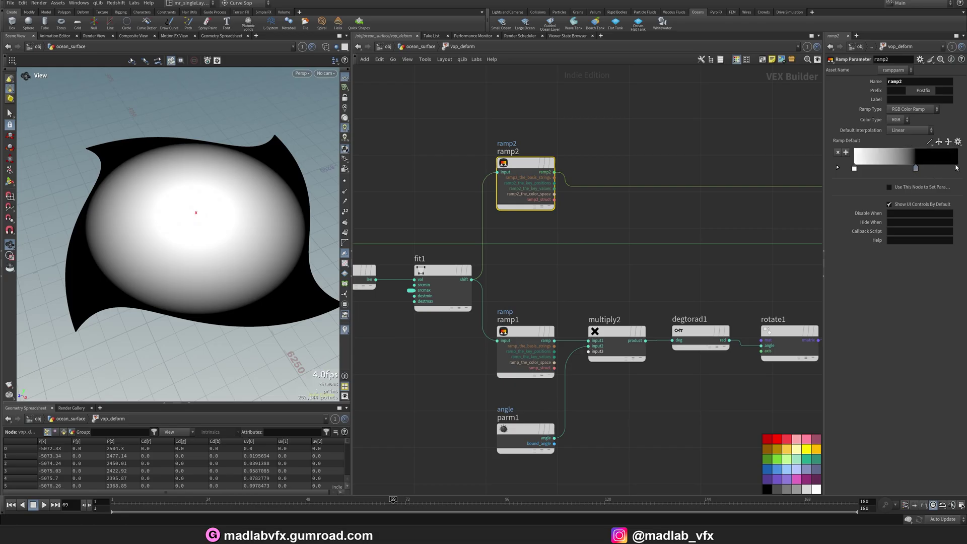
pyautogui.moveTo(584, 233); pyautogui.dragTo(578, 207, button='middle')
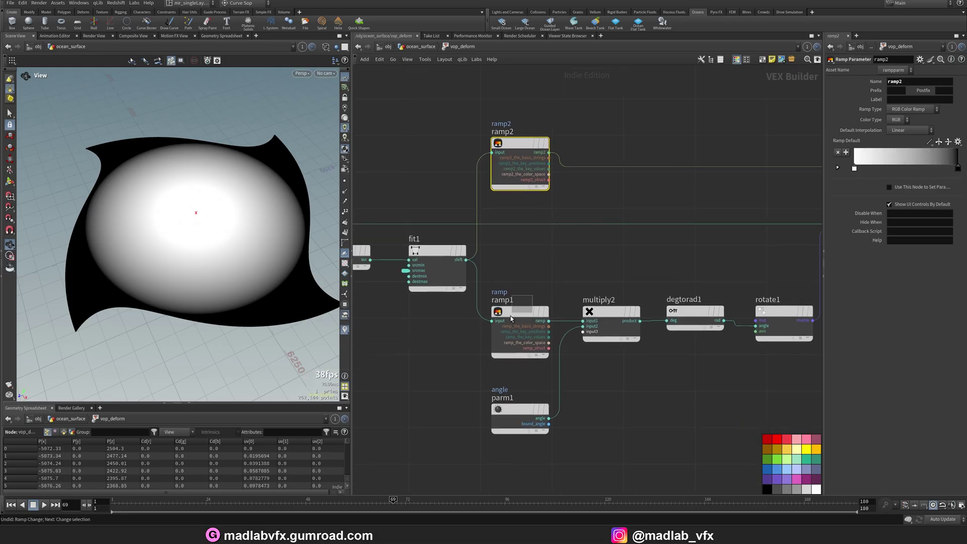
# Inspect the ramp1 spline ramp and its connections, and return to the ocean_surface network.
pyautogui.click(509, 316)
pyautogui.moveTo(599, 261); pyautogui.dragTo(580, 254, button='middle')
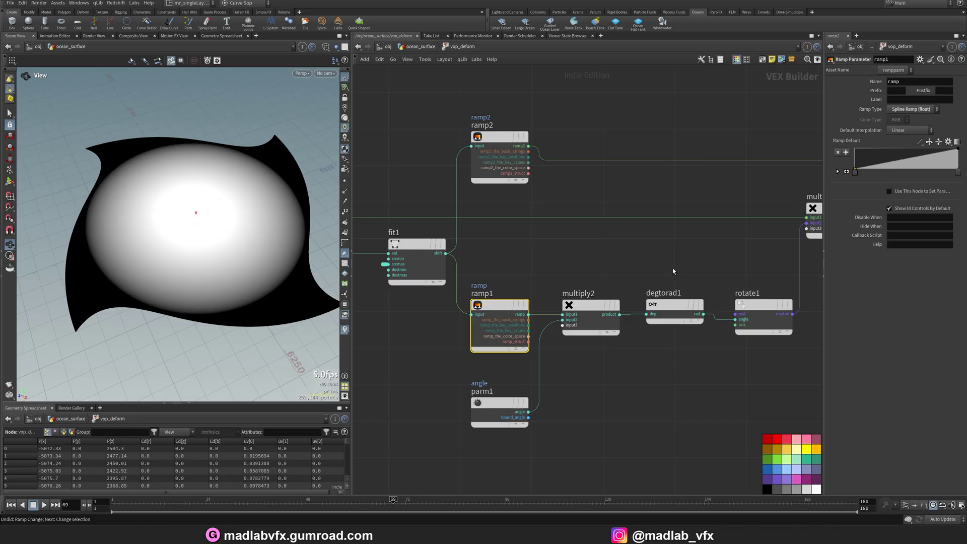
pyautogui.press('u')
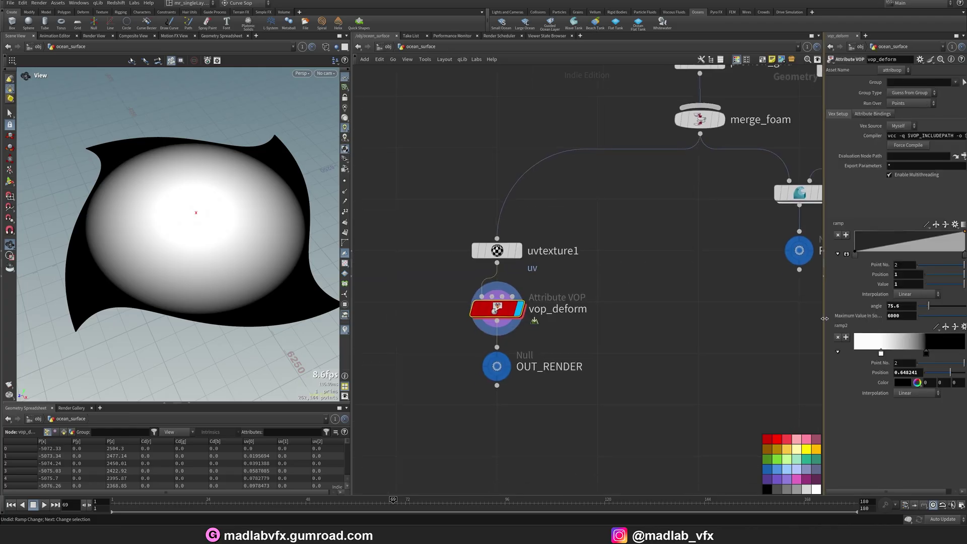
# On vop_deform, move point 2 of ramp2 to position 0.686881 and adjust the twist angle while watching the surface.
pyautogui.moveTo(824, 318); pyautogui.dragTo(700, 318)
pyautogui.moveTo(181, 251); pyautogui.dragTo(164, 289)
pyautogui.moveTo(164, 289); pyautogui.dragTo(224, 281, button='right')
pyautogui.moveTo(225, 280); pyautogui.dragTo(130, 278)
pyautogui.moveTo(352, 347); pyautogui.dragTo(406, 348)
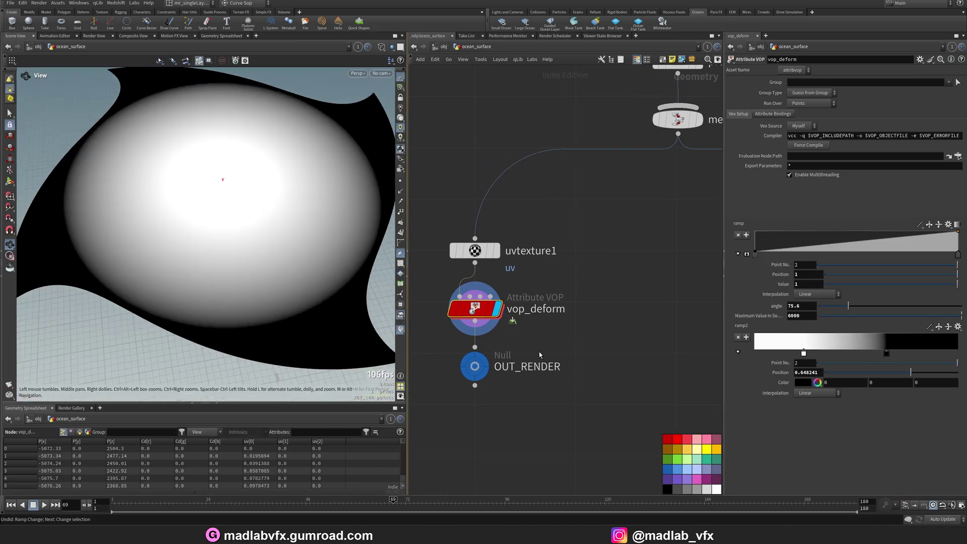
pyautogui.moveTo(887, 355)
pyautogui.mouseDown()
pyautogui.moveTo(929, 356)
pyautogui.moveTo(886, 359)
pyautogui.moveTo(895, 359)
pyautogui.mouseUp()
pyautogui.moveTo(840, 312); pyautogui.dragTo(849, 308)
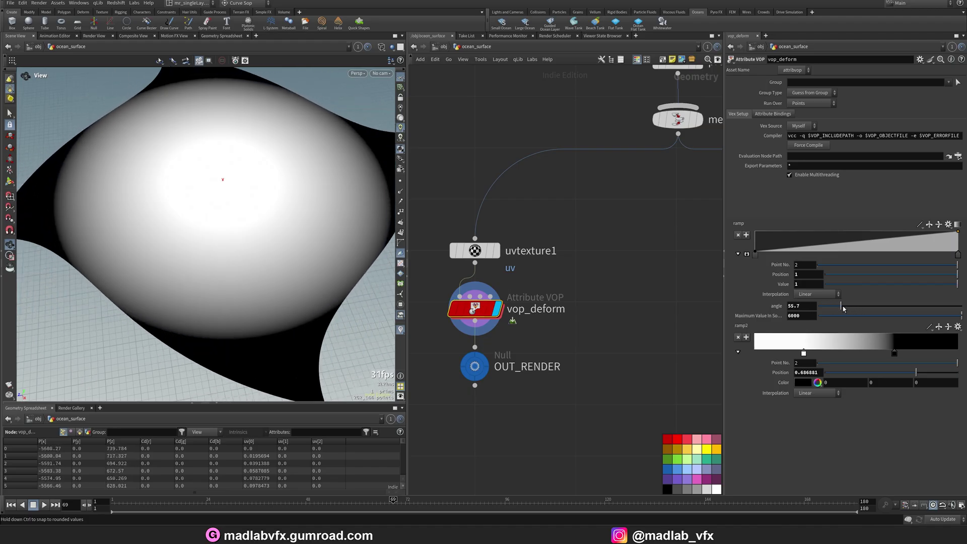
pyautogui.moveTo(301, 190); pyautogui.dragTo(269, 201)
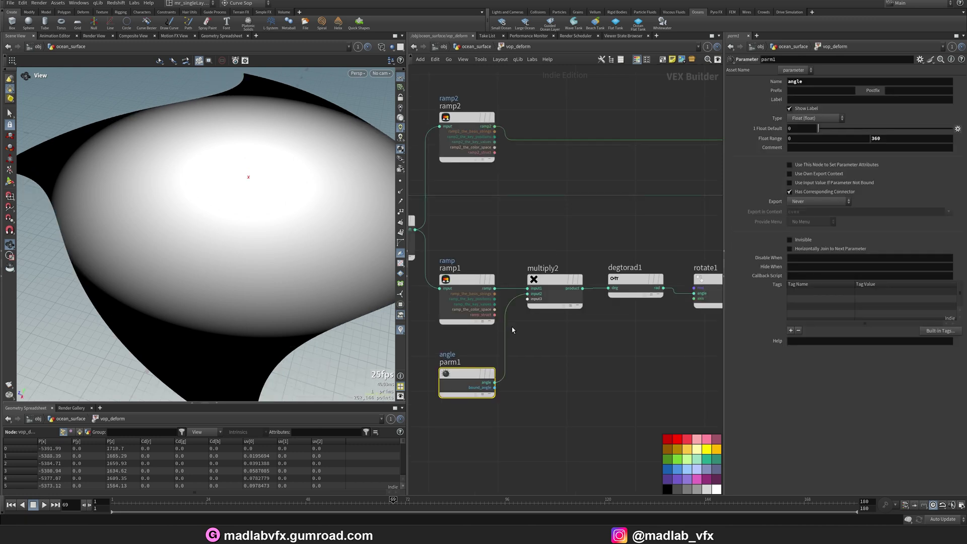
# Inside the vop_deform network, follow the angle parameter's connection and inspect the degtorad1 node.
pyautogui.moveTo(511, 330)
pyautogui.mouseDown(button='middle')
pyautogui.moveTo(598, 343)
pyautogui.moveTo(507, 339)
pyautogui.mouseUp(button='middle')
pyautogui.moveTo(506, 387); pyautogui.dragTo(397, 388, button='middle')
pyautogui.click(522, 292)
pyautogui.moveTo(261, 201); pyautogui.dragTo(345, 271)
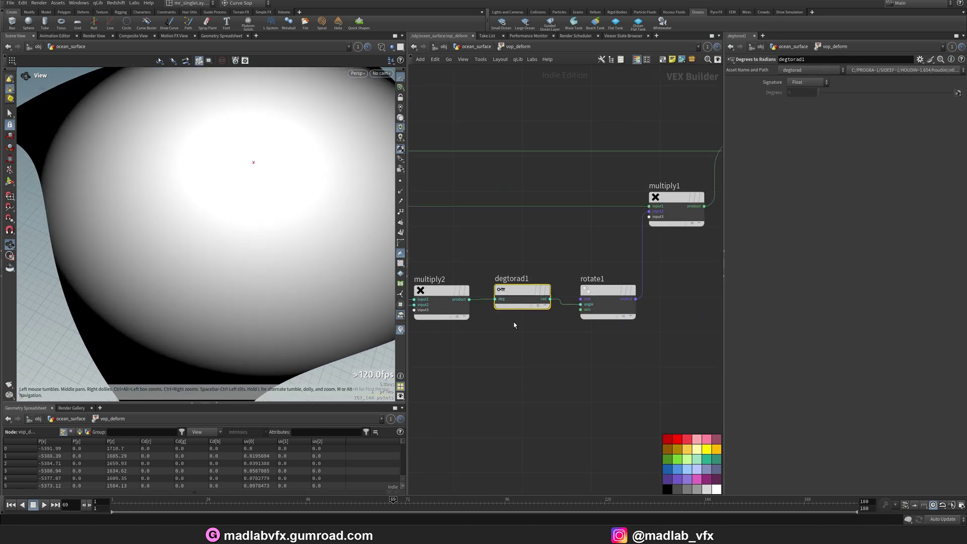
# Inspect the rotate1 node's matrix and axis settings and examine the twisted surface it produces.
pyautogui.moveTo(509, 325); pyautogui.dragTo(513, 342, button='middle')
pyautogui.moveTo(494, 362); pyautogui.dragTo(579, 348, button='right')
pyautogui.moveTo(715, 358); pyautogui.dragTo(602, 367, button='middle')
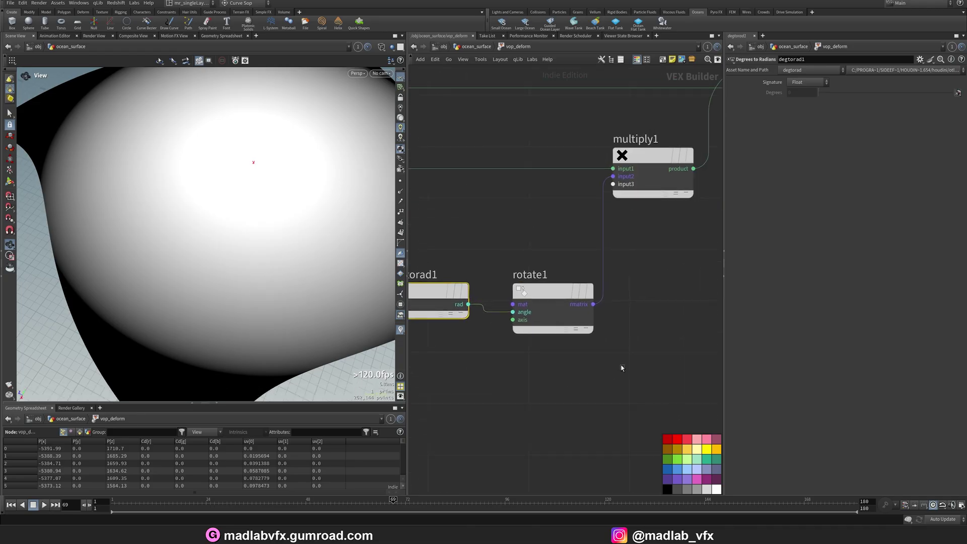
pyautogui.click(552, 293)
pyautogui.moveTo(214, 211); pyautogui.dragTo(207, 269)
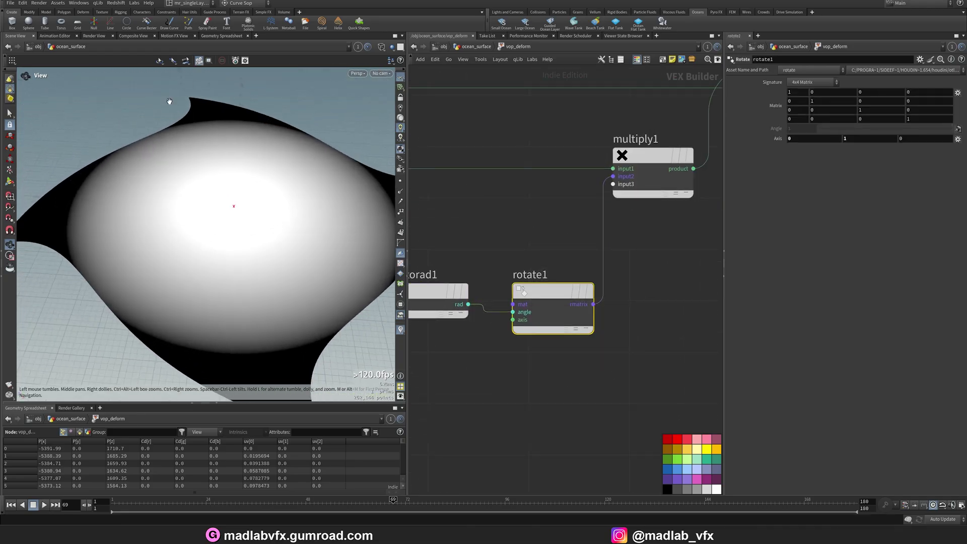
pyautogui.moveTo(229, 237); pyautogui.dragTo(237, 213)
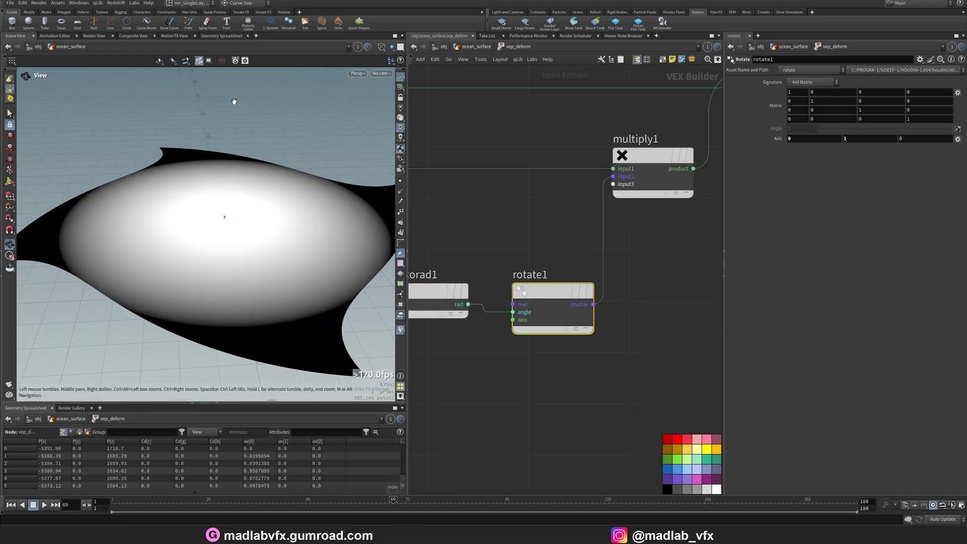
# Follow the rotation through multiply1 to the P input of geometryvopoutput1 and inspect both nodes.
pyautogui.scroll(-1, 682, 274)
pyautogui.moveTo(681, 274); pyautogui.dragTo(509, 337, button='middle')
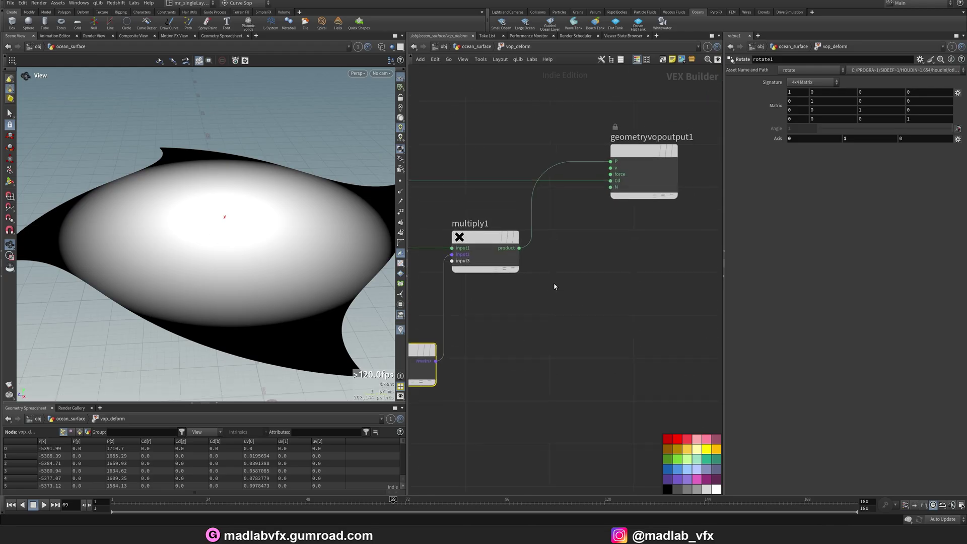
pyautogui.scroll(1, 518, 277)
pyautogui.scroll(-3, 492, 294)
pyautogui.moveTo(421, 282); pyautogui.dragTo(604, 281, button='middle')
pyautogui.moveTo(670, 301); pyautogui.dragTo(495, 314, button='middle')
pyautogui.scroll(3, 578, 302)
pyautogui.click(569, 236)
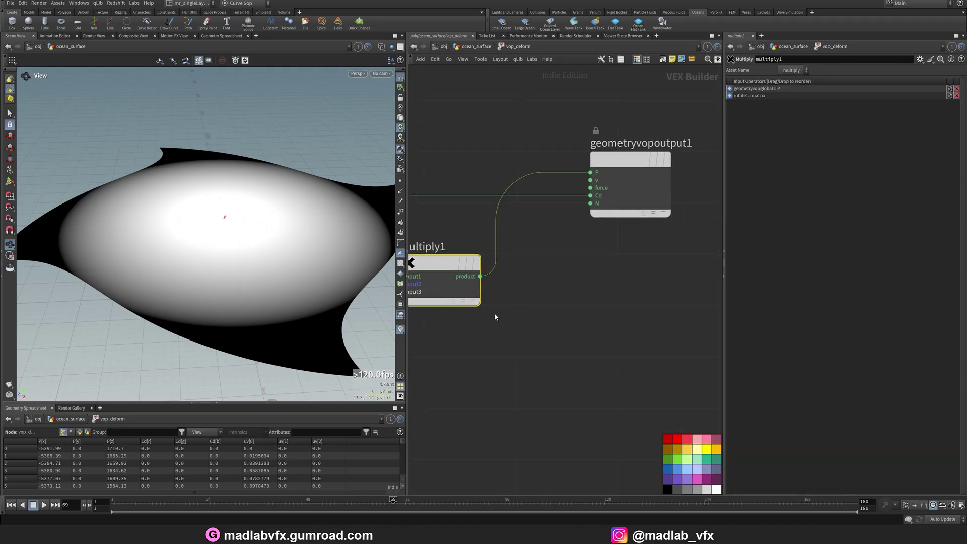
pyautogui.click(622, 213)
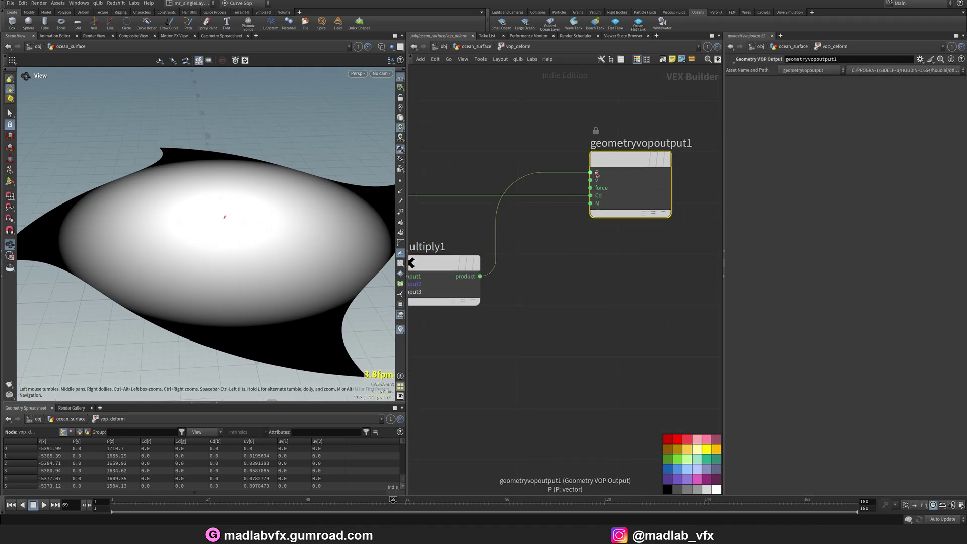
# Return to the object level, hide ocean_surface, and enter the wind_turbine network.
pyautogui.press('u')
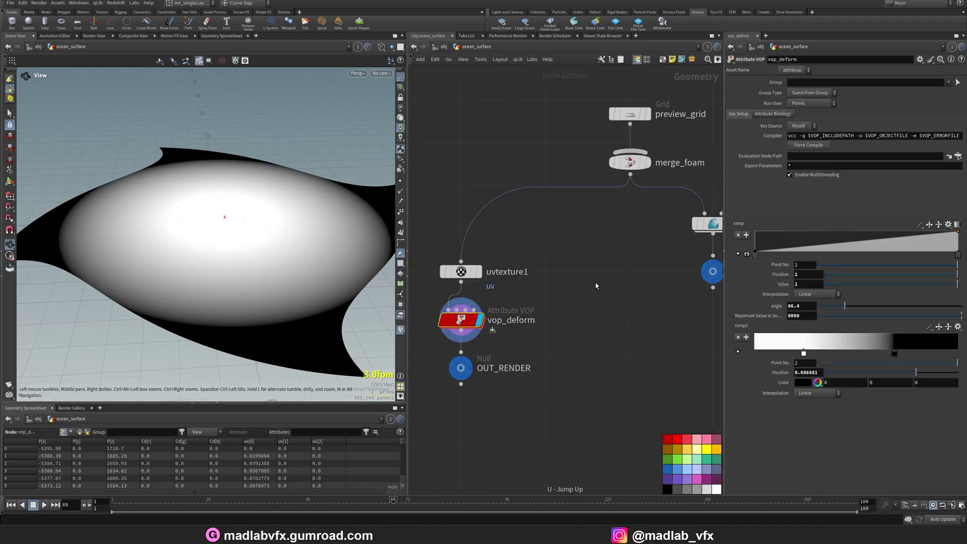
pyautogui.scroll(-1, 580, 302)
pyautogui.moveTo(652, 306); pyautogui.dragTo(636, 322, button='middle')
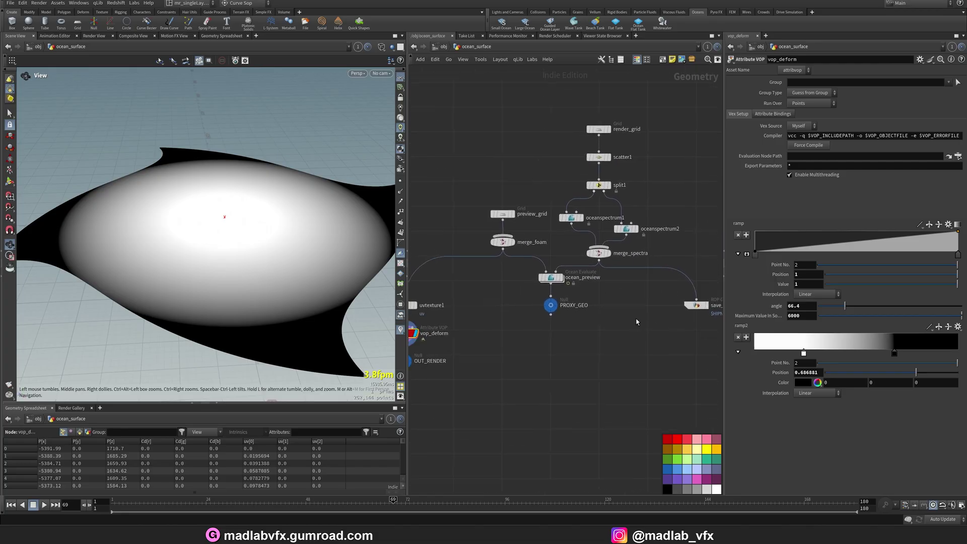
pyautogui.press('u')
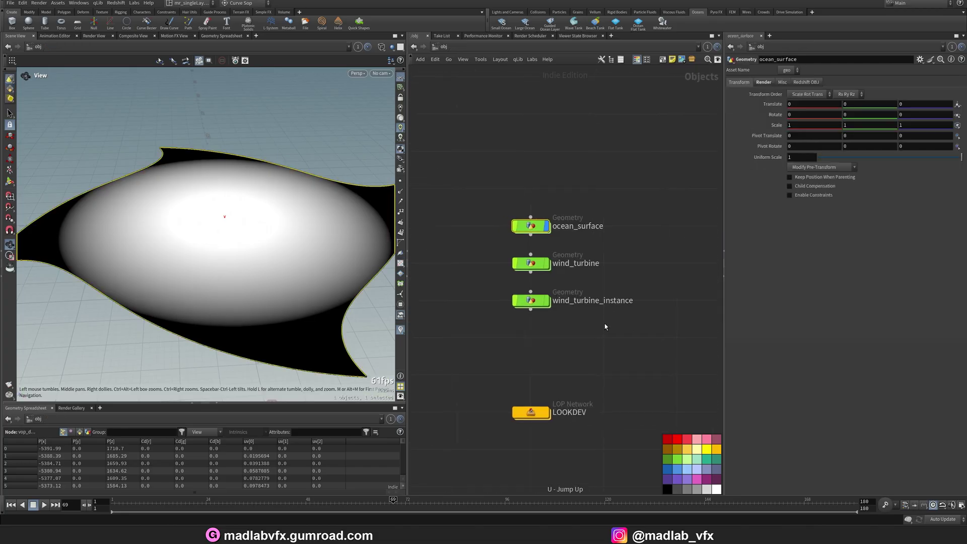
pyautogui.click(532, 264)
pyautogui.click(551, 205)
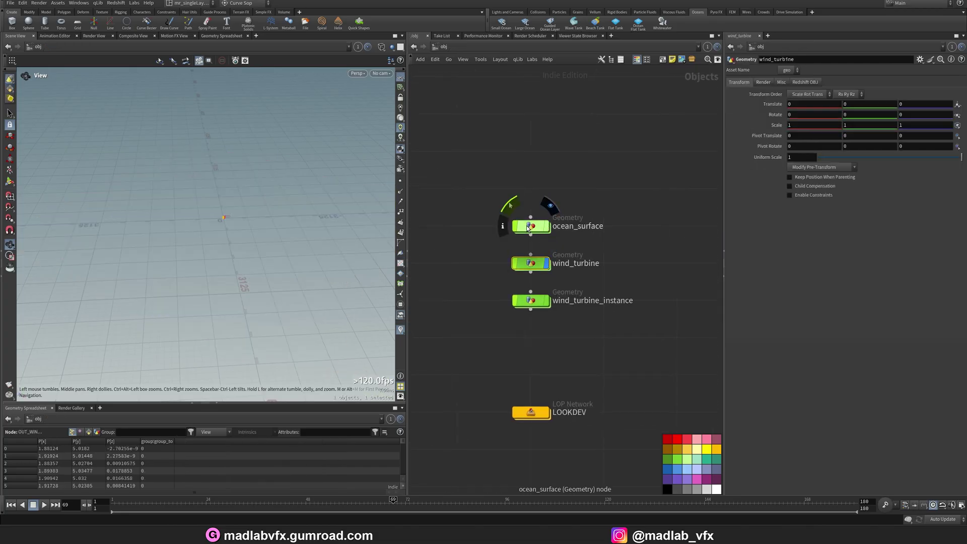
pyautogui.doubleClick(531, 263)
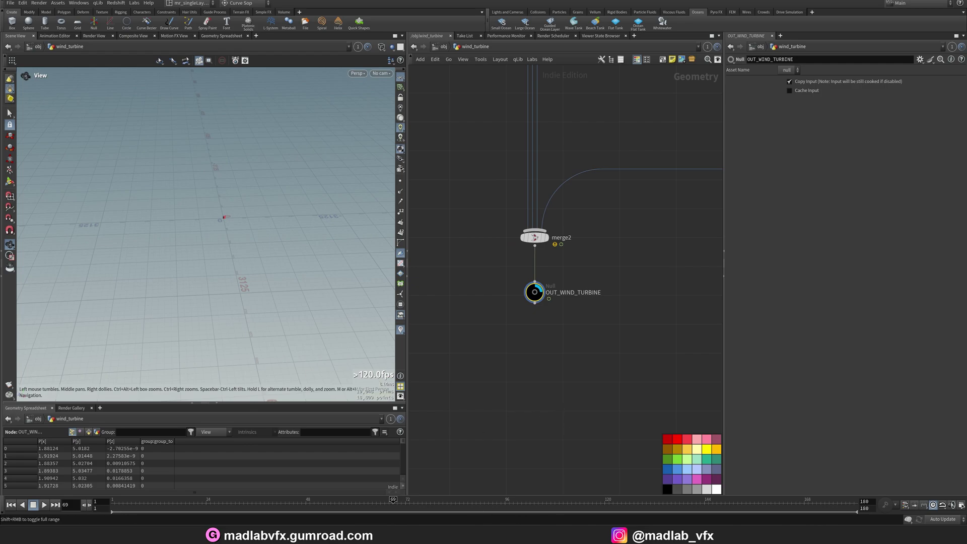
# Switch to djv_view to review the rendered ocean and wind turbine clip, stop its playback, and close the player.
pyautogui.hotkey('alt', 'Tab')
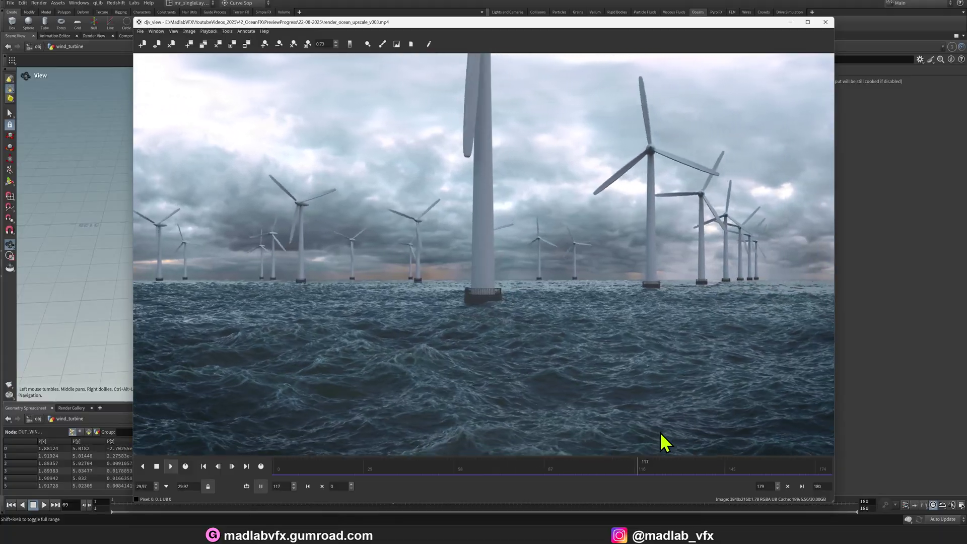
pyautogui.click(157, 466)
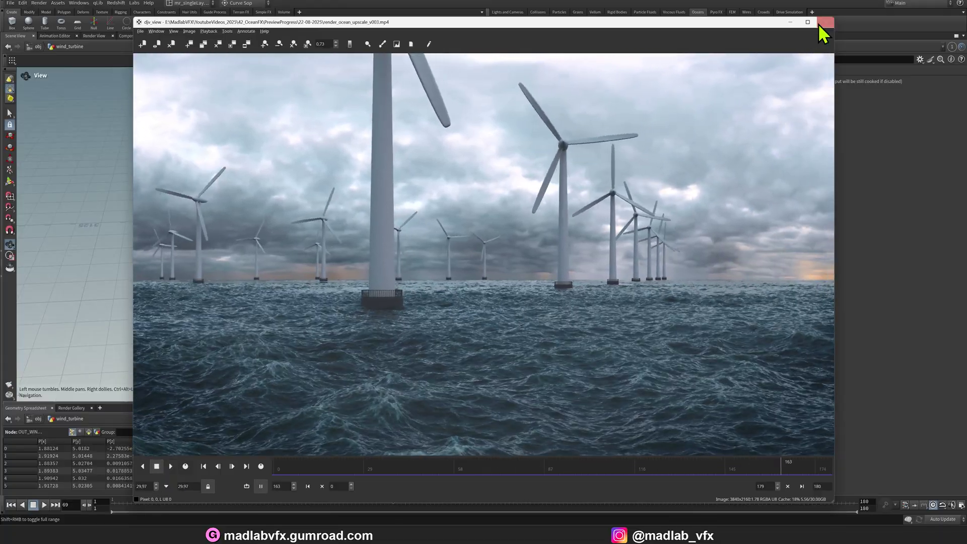
pyautogui.click(821, 24)
# Examine the wind turbine animation in the viewport and survey the wind_turbine node network.
pyautogui.scroll(-4, 629, 267)
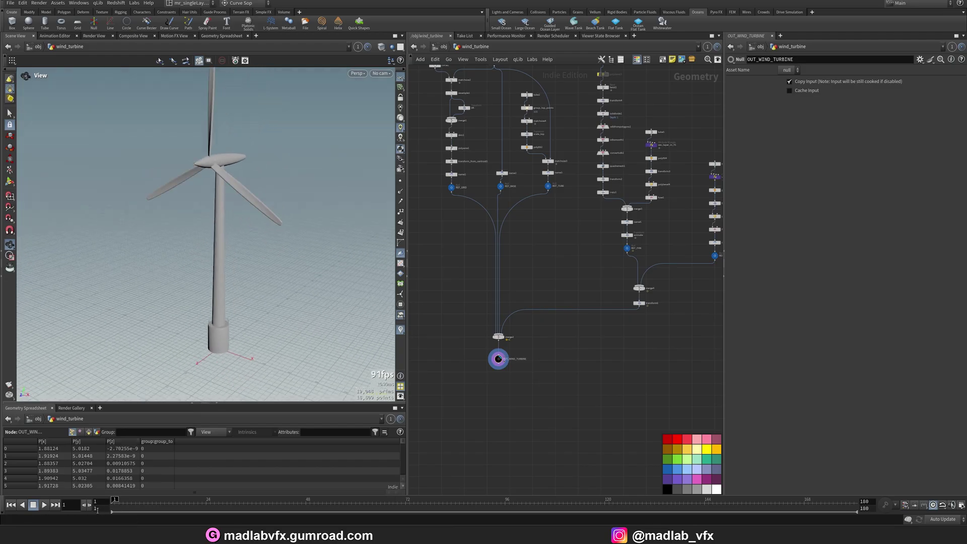
pyautogui.moveTo(203, 251)
pyautogui.mouseDown()
pyautogui.moveTo(233, 225)
pyautogui.moveTo(202, 238)
pyautogui.mouseUp()
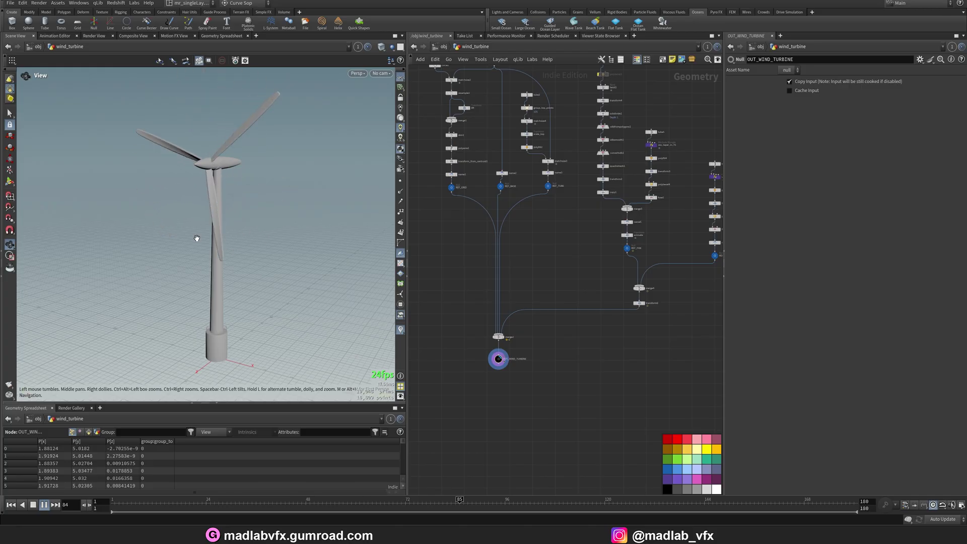
pyautogui.moveTo(567, 236); pyautogui.dragTo(478, 176, button='middle')
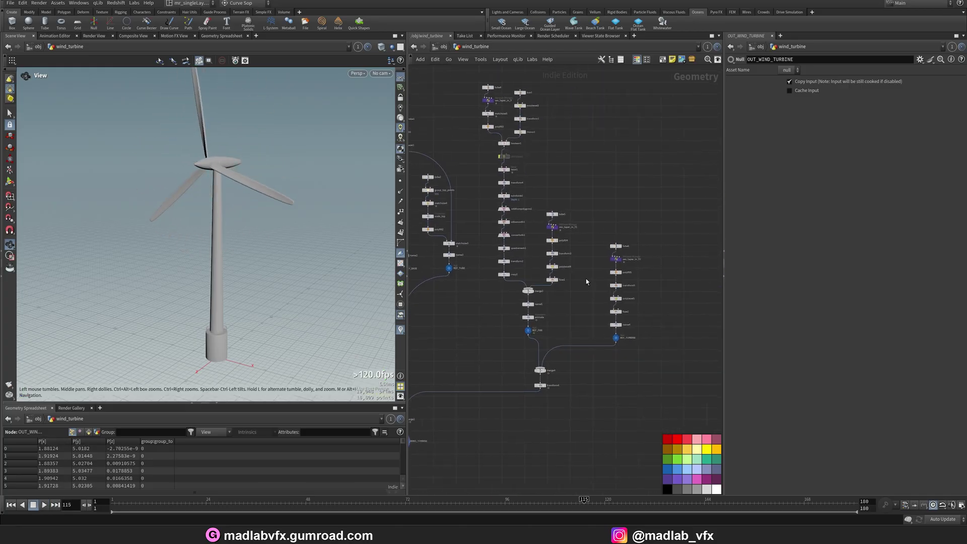
# Display tube1 framed in the viewport, then show matchsize1 to check the tube's placement on the ground.
pyautogui.scroll(10, 599, 190)
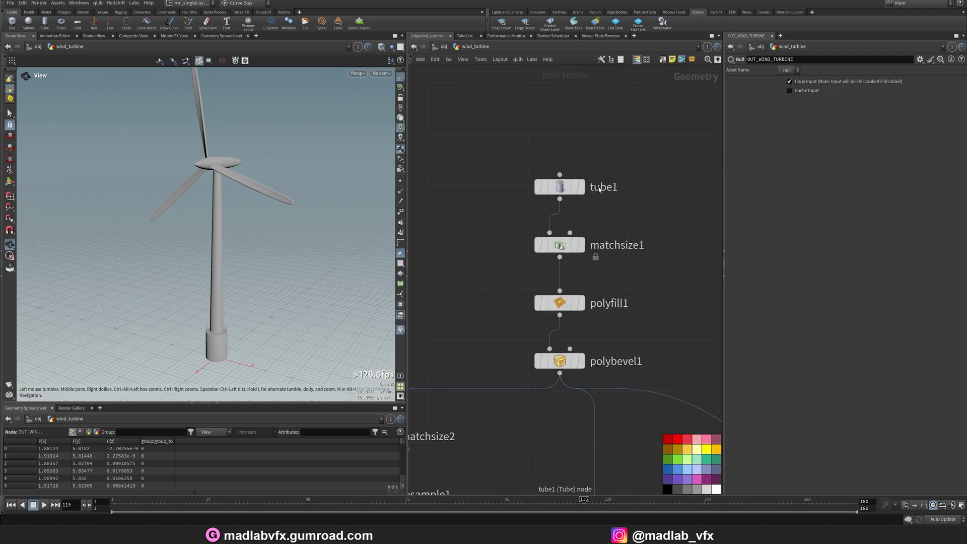
pyautogui.click(580, 187)
pyautogui.click(564, 187)
pyautogui.press('g')
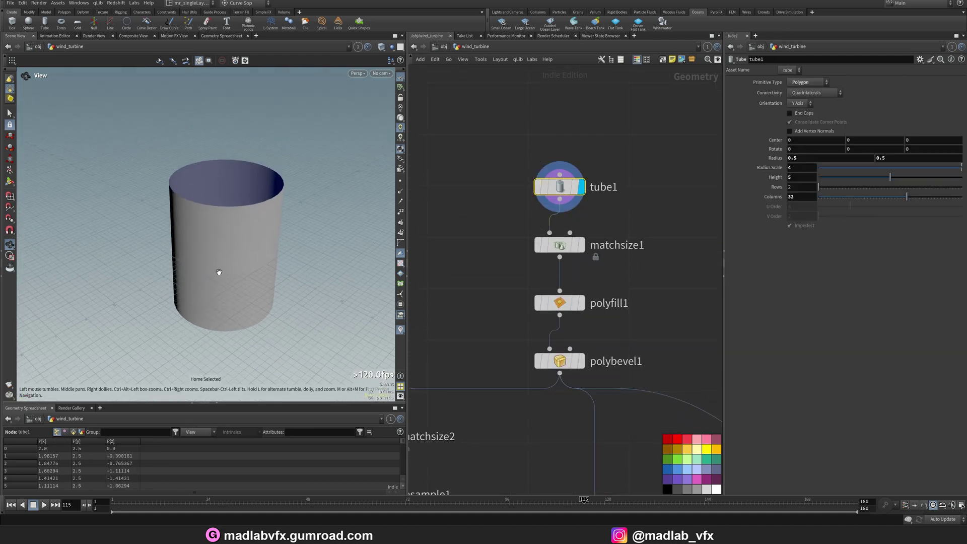
pyautogui.click(585, 248)
pyautogui.moveTo(252, 248); pyautogui.dragTo(267, 280)
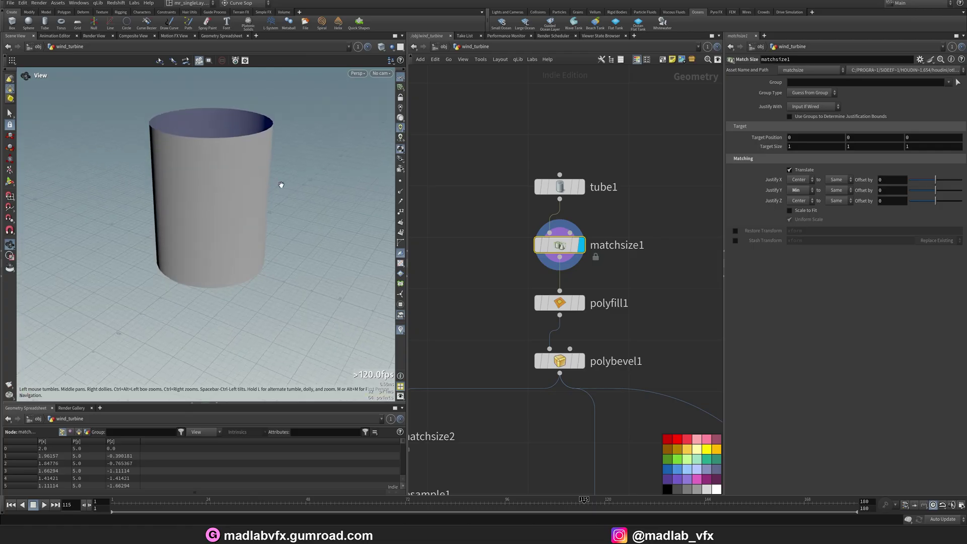
# Set the viewport background color scheme to Dark and save the display options as default.
pyautogui.press('d')
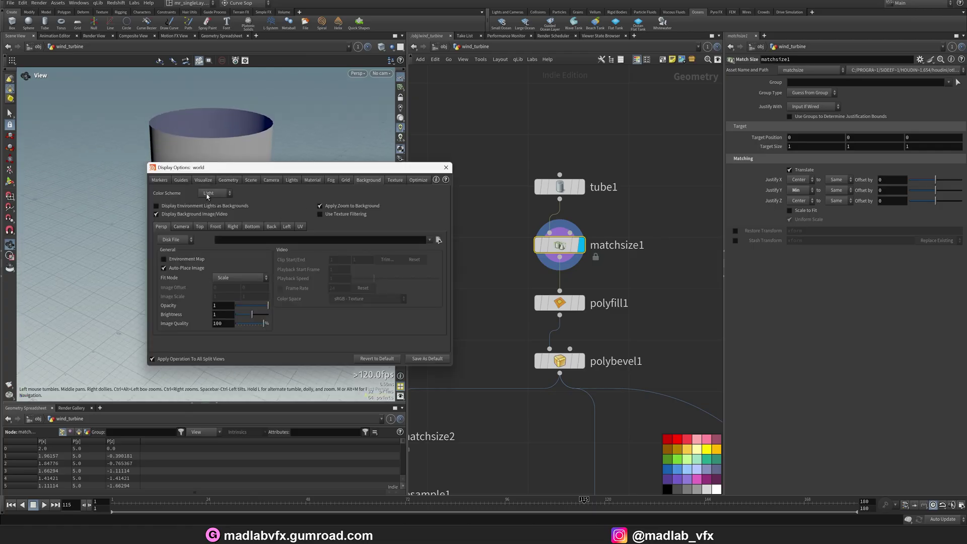
pyautogui.click(209, 212)
pyautogui.click(427, 358)
pyautogui.click(492, 400)
pyautogui.click(444, 168)
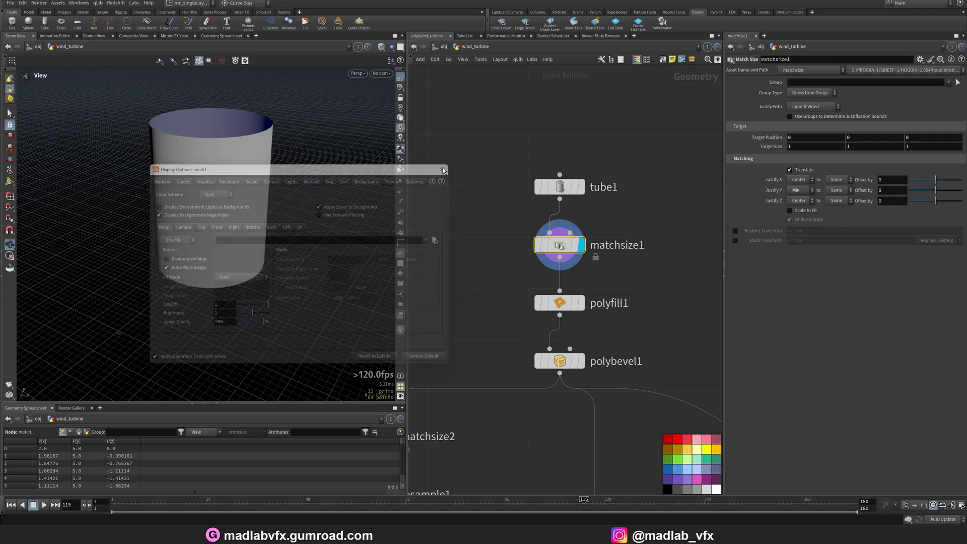
# Display the capped tube at polyfill1 and set the viewport shading to shaded with wireframe.
pyautogui.keyDown('alt'); pyautogui.moveTo(222, 191); pyautogui.dragTo(218, 228); pyautogui.keyUp('alt')
pyautogui.keyDown('alt'); pyautogui.moveTo(218, 228); pyautogui.dragTo(212, 269, button='middle'); pyautogui.keyUp('alt')
pyautogui.click(582, 307)
pyautogui.moveTo(222, 211)
pyautogui.mouseDown()
pyautogui.moveTo(203, 122)
pyautogui.moveTo(210, 222)
pyautogui.moveTo(242, 214)
pyautogui.moveTo(246, 181)
pyautogui.moveTo(248, 192)
pyautogui.mouseUp()
pyautogui.press('w')
pyautogui.press('w')
pyautogui.click(368, 47)
pyautogui.click(379, 47)
pyautogui.click(396, 155)
# Display polybevel1 and inspect the bevel on the base cylinder's edges.
pyautogui.click(581, 361)
pyautogui.scroll(-4, 497, 353)
pyautogui.moveTo(498, 356); pyautogui.dragTo(516, 237, button='middle')
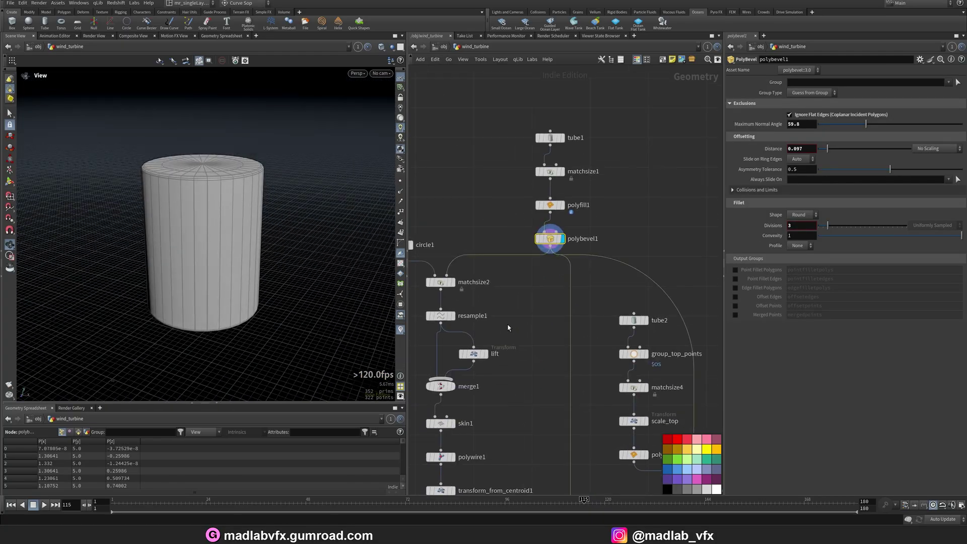
# Display circle1, then matchsize2, to examine how the circle is fitted to the top of the base.
pyautogui.moveTo(507, 328); pyautogui.dragTo(607, 275, button='middle')
pyautogui.scroll(4, 612, 264)
pyautogui.moveTo(250, 195); pyautogui.dragTo(182, 167)
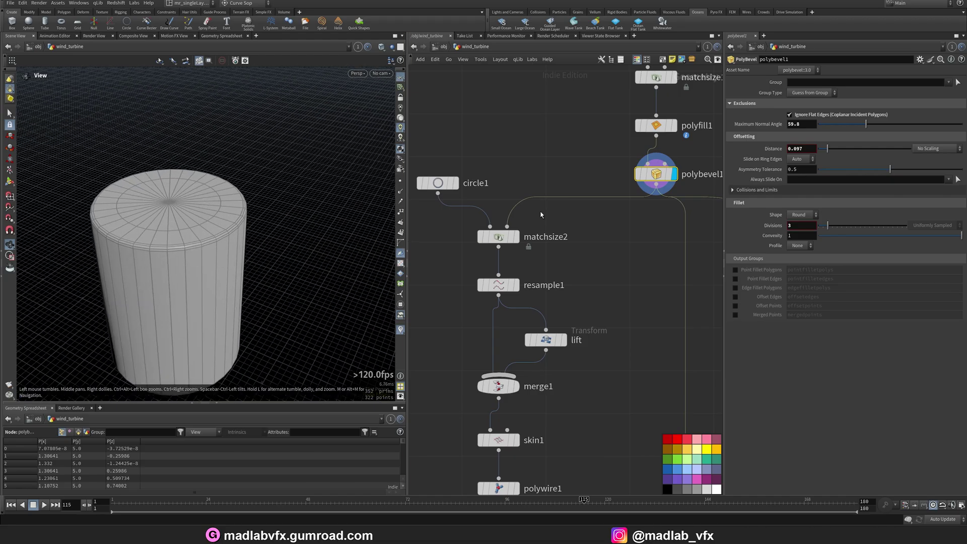
pyautogui.click(440, 183)
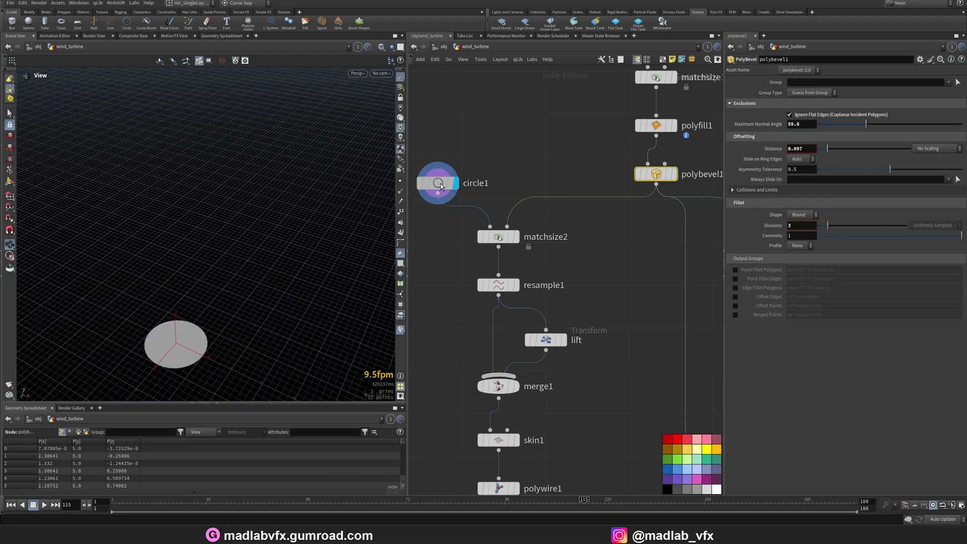
pyautogui.click(516, 238)
pyautogui.moveTo(185, 248); pyautogui.dragTo(181, 215)
pyautogui.moveTo(550, 292); pyautogui.dragTo(563, 250, button='middle')
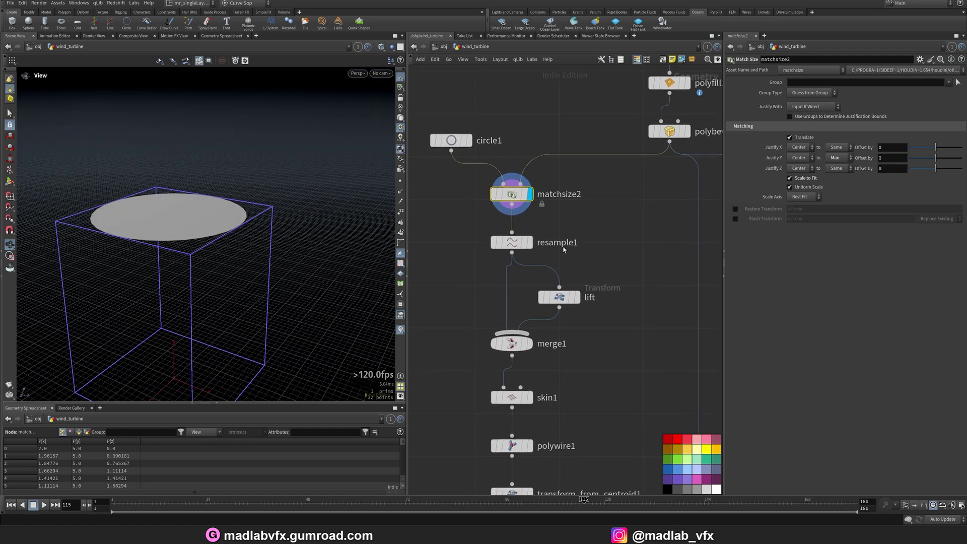
# Display resample1 to inspect the circle's points, then show the raised copy at the lift transform.
pyautogui.click(530, 248)
pyautogui.moveTo(316, 218); pyautogui.dragTo(387, 209)
pyautogui.scroll(5, 203, 250)
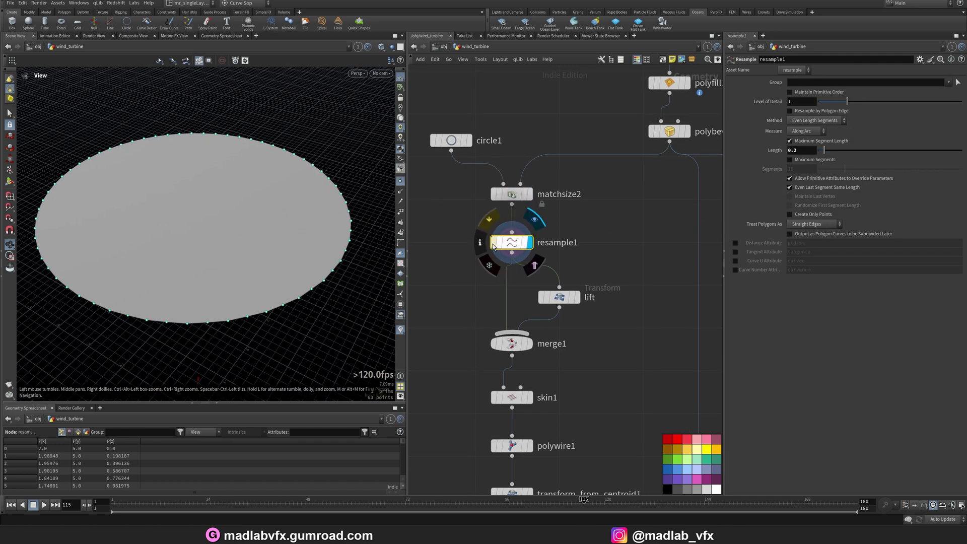
pyautogui.click(577, 297)
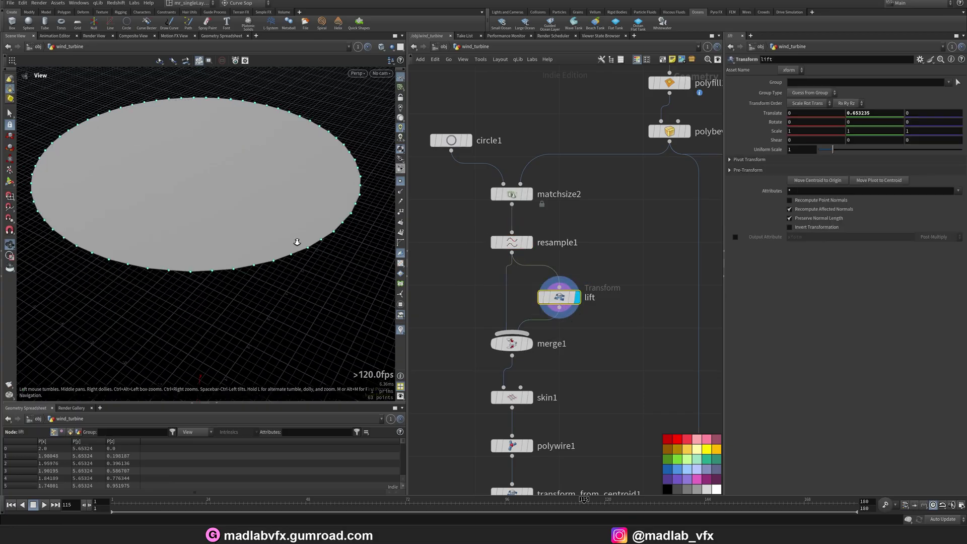
pyautogui.moveTo(296, 244); pyautogui.dragTo(319, 263)
# Display merge1 with both circles, then skin1 to examine the band formed between them.
pyautogui.click(514, 347)
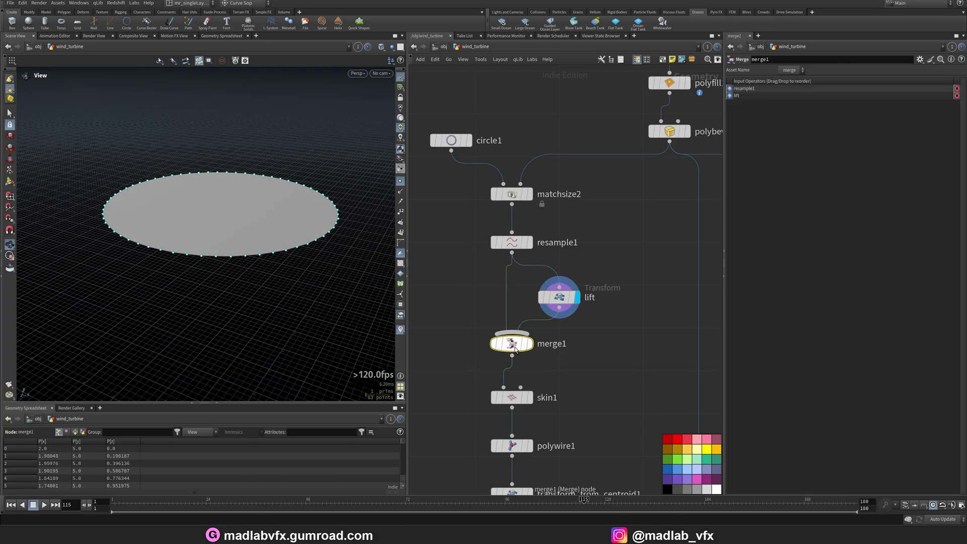
pyautogui.click(533, 346)
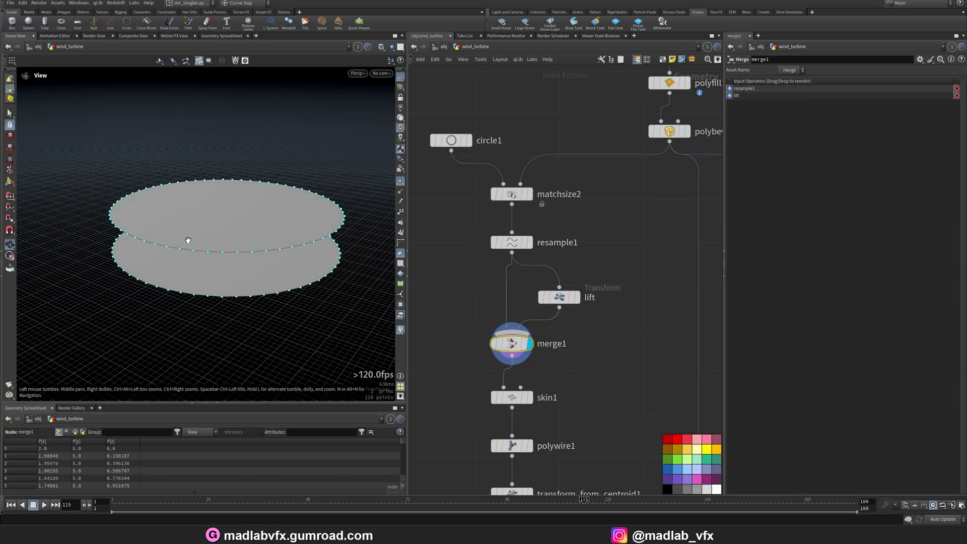
pyautogui.moveTo(606, 383); pyautogui.dragTo(607, 333, button='middle')
pyautogui.click(530, 348)
pyautogui.moveTo(216, 237); pyautogui.dragTo(236, 245)
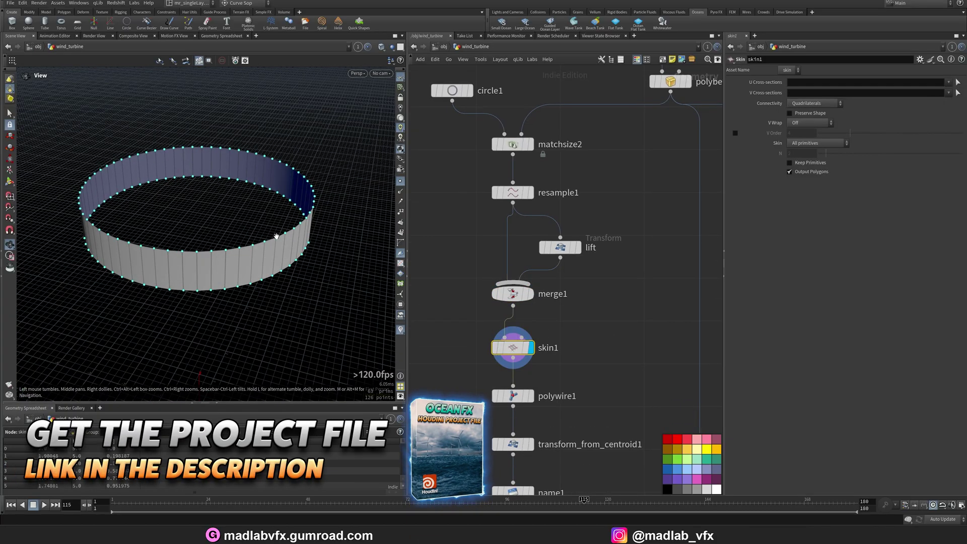
pyautogui.moveTo(301, 259); pyautogui.dragTo(216, 181)
# Display polywire1 and examine the railing's wire geometry up close.
pyautogui.moveTo(543, 397); pyautogui.dragTo(539, 334, button='middle')
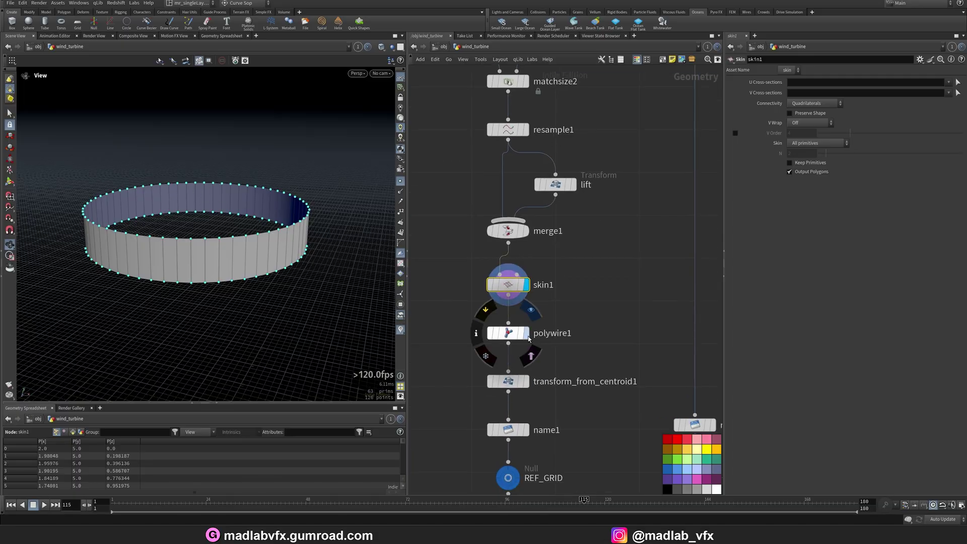
pyautogui.click(528, 335)
pyautogui.scroll(5, 352, 212)
pyautogui.moveTo(386, 184); pyautogui.dragTo(173, 267, button='right')
pyautogui.moveTo(198, 273); pyautogui.dragTo(202, 246, button='middle')
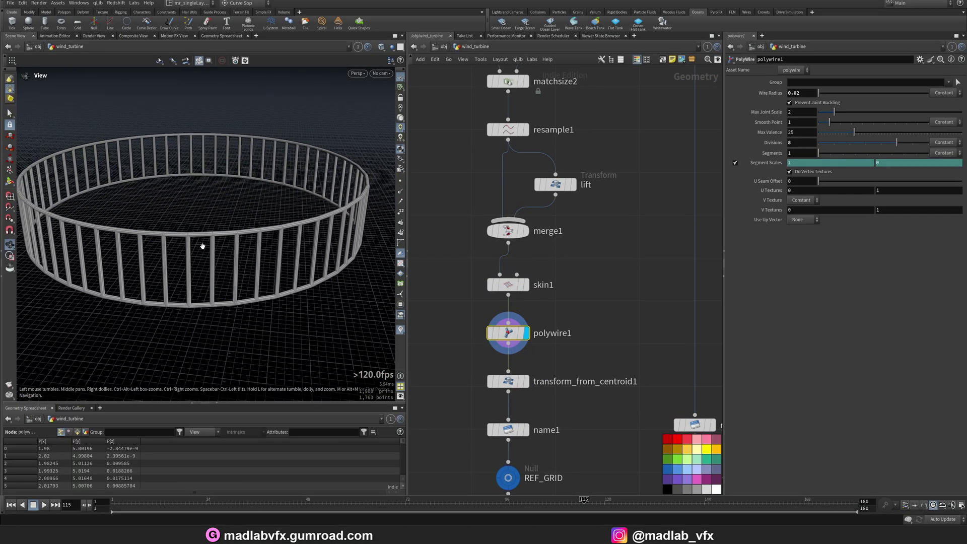
pyautogui.moveTo(266, 240)
pyautogui.mouseDown()
pyautogui.moveTo(287, 239)
pyautogui.moveTo(265, 222)
pyautogui.moveTo(287, 237)
pyautogui.moveTo(280, 244)
pyautogui.mouseUp()
# Display transform_from_centroid1 and then name1 to inspect the railing's scaling and its grid name attribute.
pyautogui.moveTo(542, 378); pyautogui.dragTo(528, 293, button='middle')
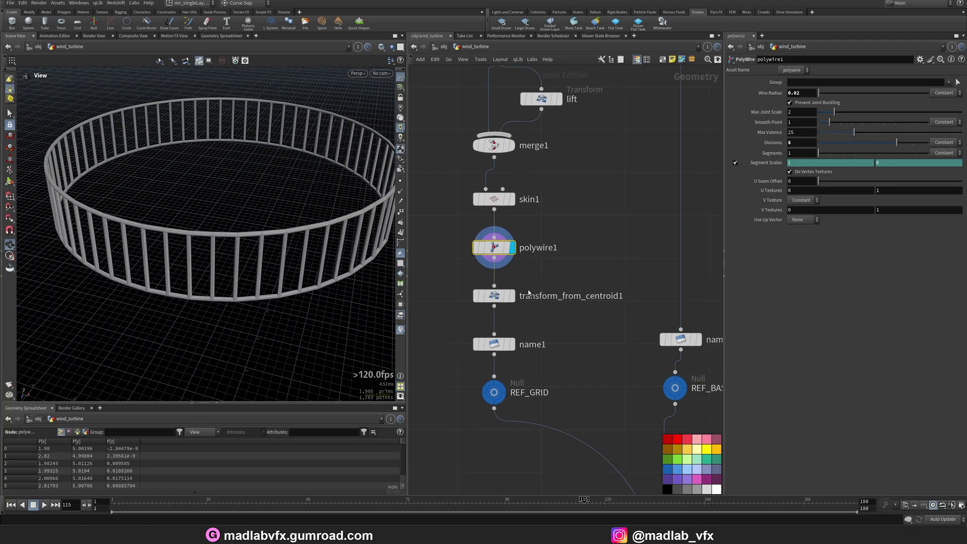
pyautogui.click(514, 298)
pyautogui.scroll(-3, 218, 273)
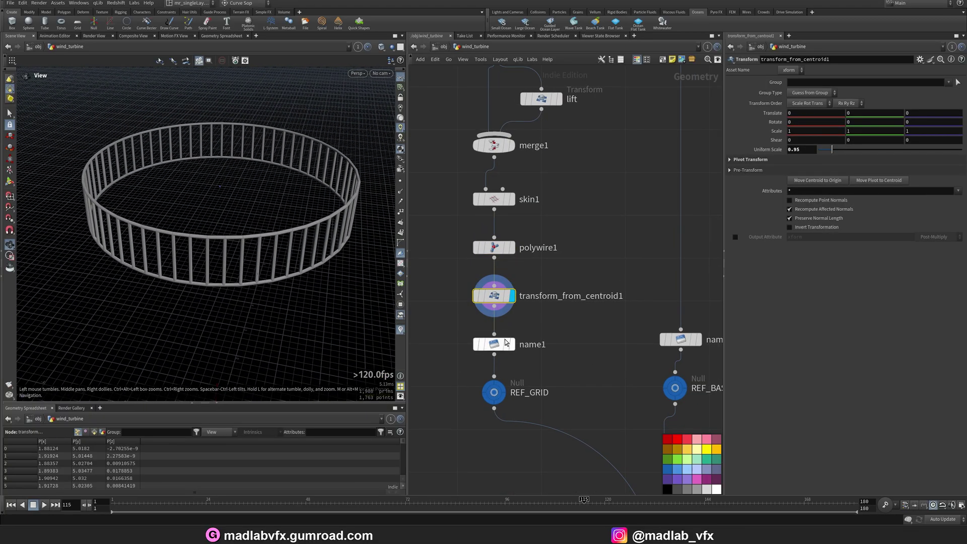
pyautogui.scroll(-4, 557, 354)
pyautogui.moveTo(559, 357); pyautogui.dragTo(524, 344, button='middle')
pyautogui.scroll(3, 521, 343)
pyautogui.click(486, 334)
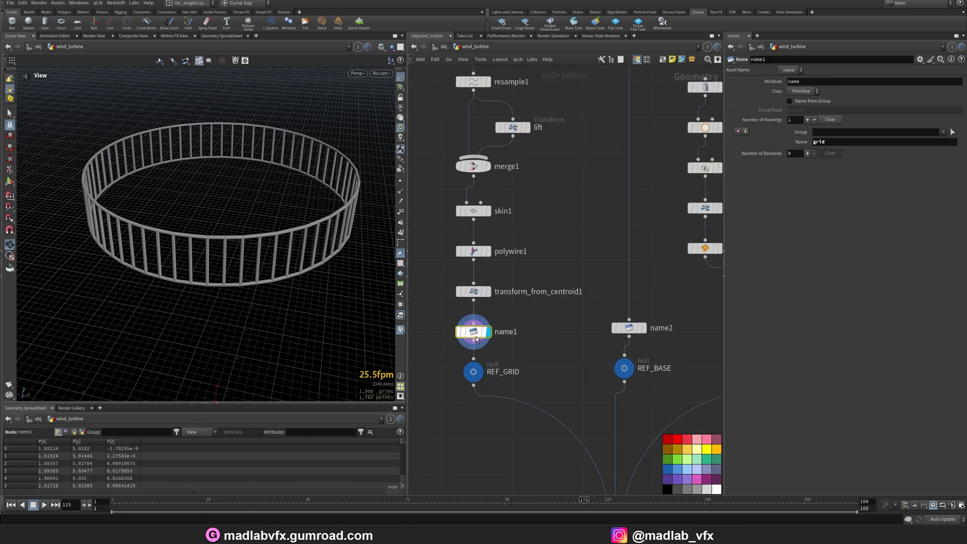
# Display the REF_BASE null to show the output of the turbine's base branch.
pyautogui.scroll(-3, 553, 334)
pyautogui.moveTo(636, 172); pyautogui.dragTo(575, 257, button='middle')
pyautogui.moveTo(578, 408); pyautogui.dragTo(570, 361, button='middle')
pyautogui.scroll(2, 570, 361)
pyautogui.scroll(3, 554, 398)
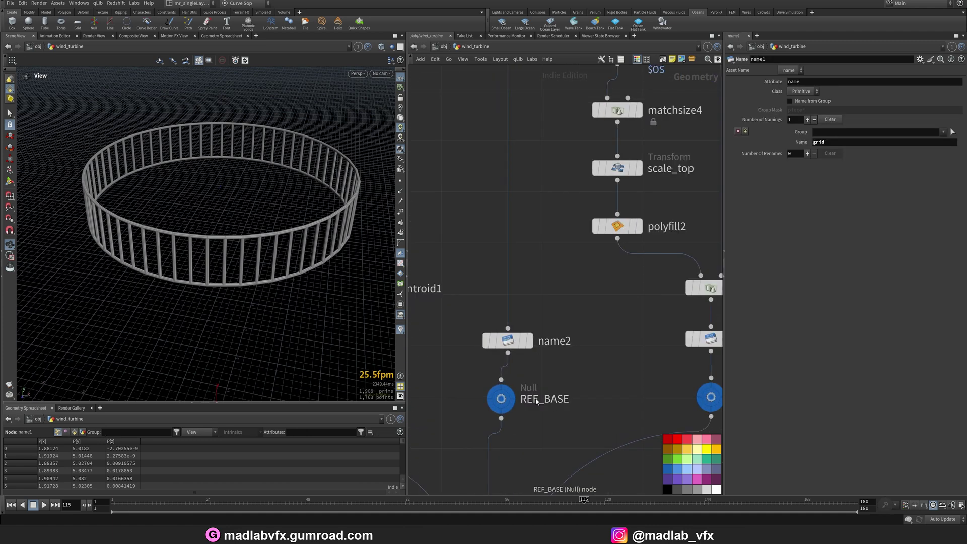
pyautogui.click(510, 392)
# Display the REF_TUBE null and examine the turbine's tower from its lower end to its capped top.
pyautogui.scroll(-3, 263, 289)
pyautogui.scroll(-3, 611, 375)
pyautogui.moveTo(682, 410); pyautogui.dragTo(519, 361, button='middle')
pyautogui.scroll(3, 518, 361)
pyautogui.click(503, 322)
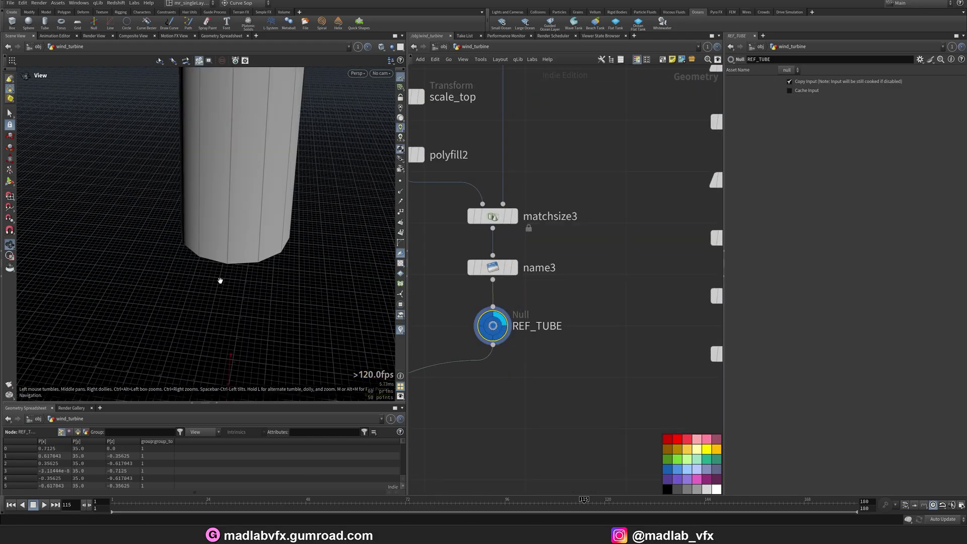
pyautogui.scroll(-5, 220, 278)
pyautogui.moveTo(200, 242); pyautogui.dragTo(172, 267, button='middle')
pyautogui.scroll(4, 173, 268)
pyautogui.moveTo(173, 267); pyautogui.dragTo(237, 229)
pyautogui.moveTo(235, 134); pyautogui.dragTo(223, 310)
pyautogui.moveTo(205, 124); pyautogui.dragTo(223, 216)
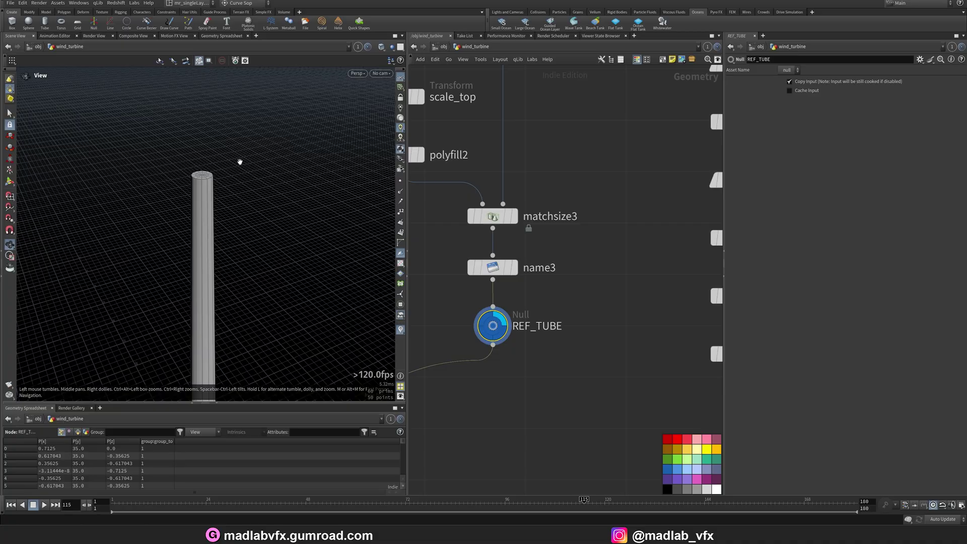
pyautogui.moveTo(147, 181); pyautogui.dragTo(214, 170)
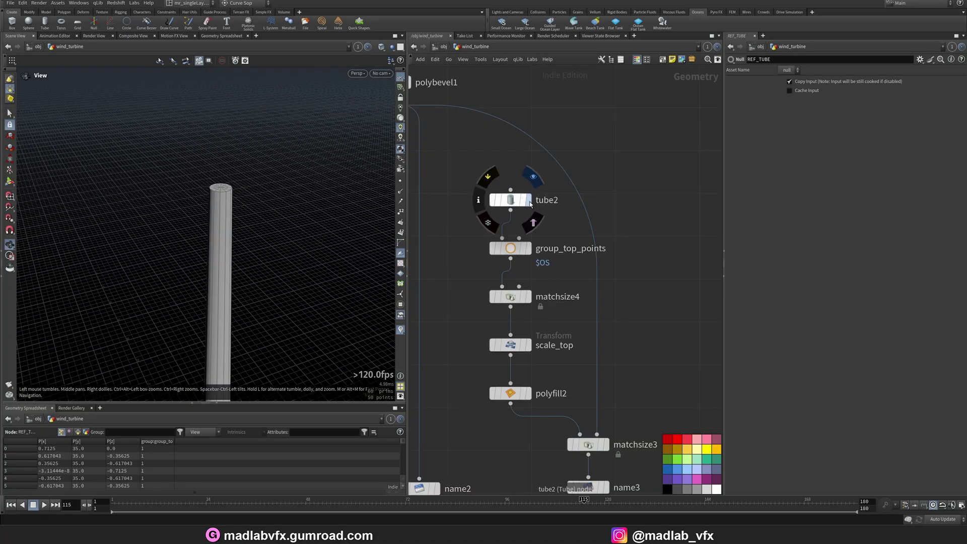
# Display tube2 framed in the view, then group_top_points to inspect the grouped points on the tube's upper rim.
pyautogui.click(530, 204)
pyautogui.press('g')
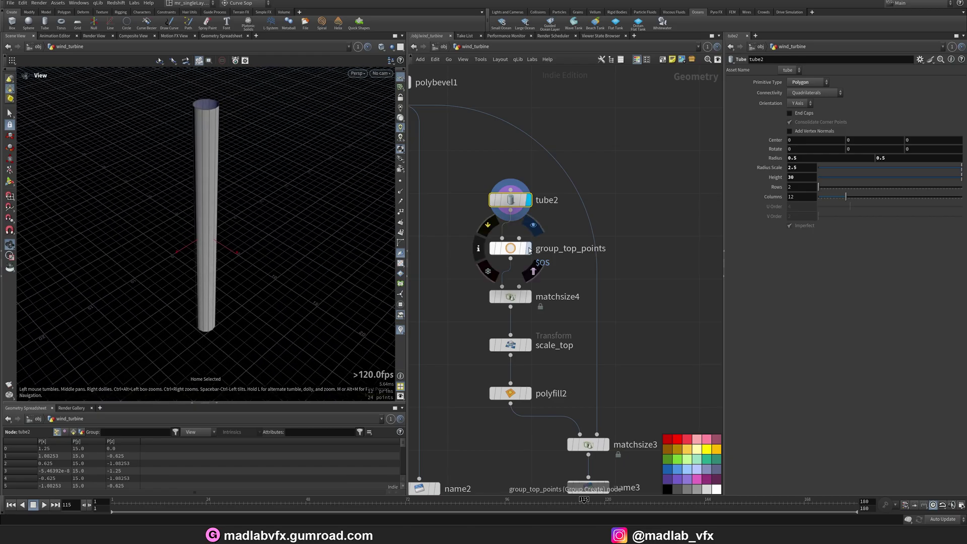
pyautogui.click(529, 248)
pyautogui.scroll(5, 319, 236)
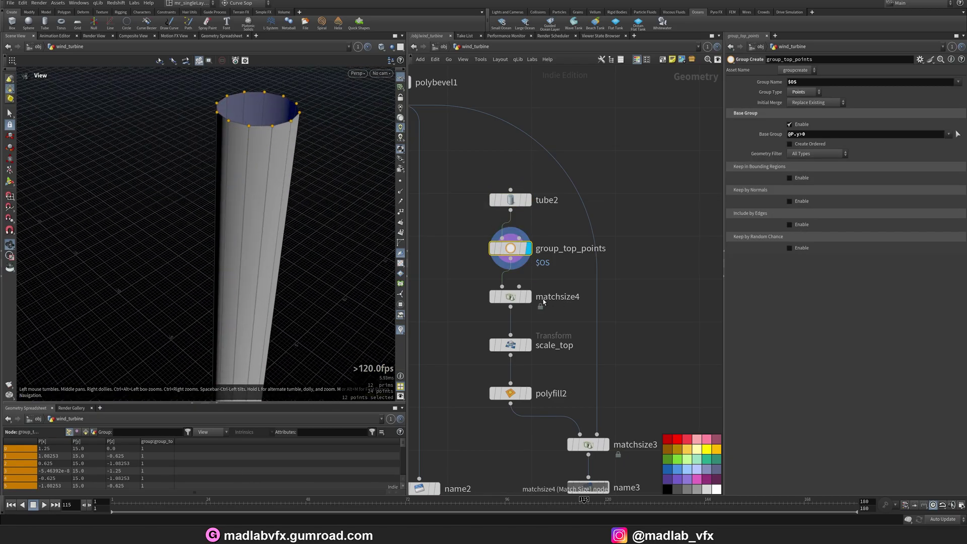
# Display matchsize4 and inspect how the tube's top is aligned with the origin.
pyautogui.click(528, 296)
pyautogui.moveTo(276, 300); pyautogui.dragTo(181, 301, button='right')
pyautogui.moveTo(181, 301); pyautogui.dragTo(172, 212, button='middle')
pyautogui.moveTo(172, 211); pyautogui.dragTo(279, 250, button='right')
pyautogui.moveTo(278, 251); pyautogui.dragTo(247, 256)
pyautogui.moveTo(195, 237); pyautogui.dragTo(220, 234)
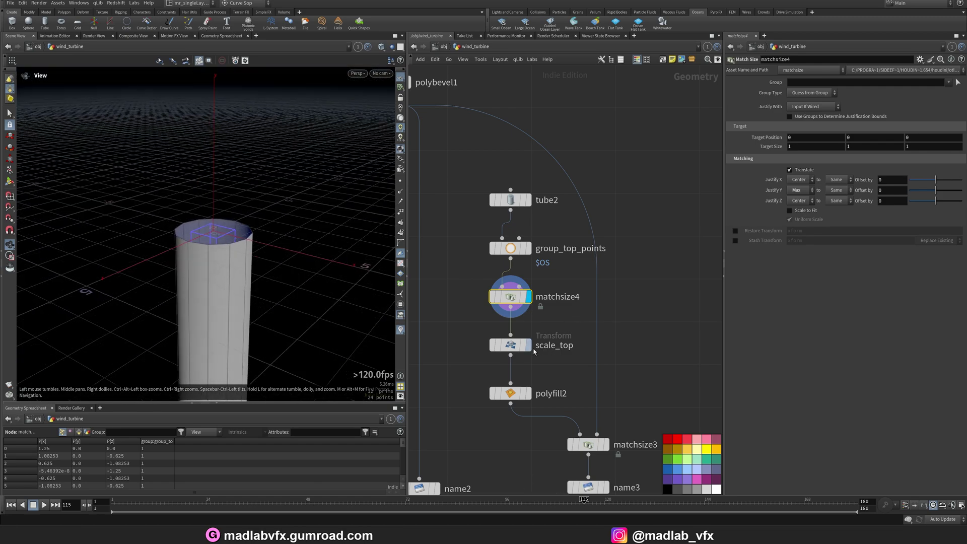
# Show scale_top with its parameters, then display polyfill2 to inspect the capped, tapered tube.
pyautogui.click(528, 345)
pyautogui.click(512, 346)
pyautogui.moveTo(524, 352); pyautogui.dragTo(524, 297, button='middle')
pyautogui.click(528, 339)
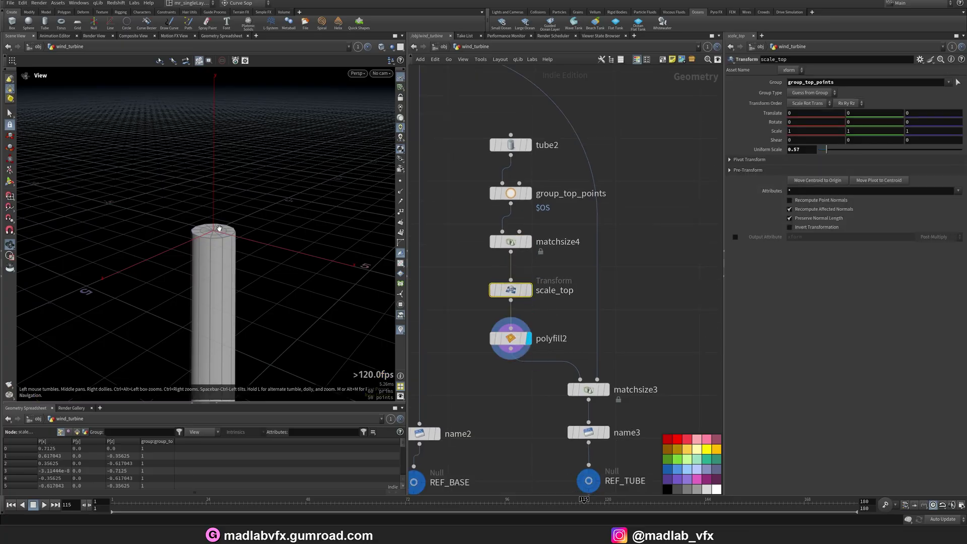
pyautogui.moveTo(219, 228); pyautogui.dragTo(250, 255)
# Display matchsize3 and examine how the tube's lower end is placed relative to the base's height.
pyautogui.moveTo(654, 360); pyautogui.dragTo(620, 287, button='middle')
pyautogui.click(572, 317)
pyautogui.click(554, 317)
pyautogui.moveTo(260, 222); pyautogui.dragTo(50, 242, button='right')
pyautogui.moveTo(189, 269); pyautogui.dragTo(173, 304, button='middle')
pyautogui.moveTo(172, 304); pyautogui.dragTo(197, 282)
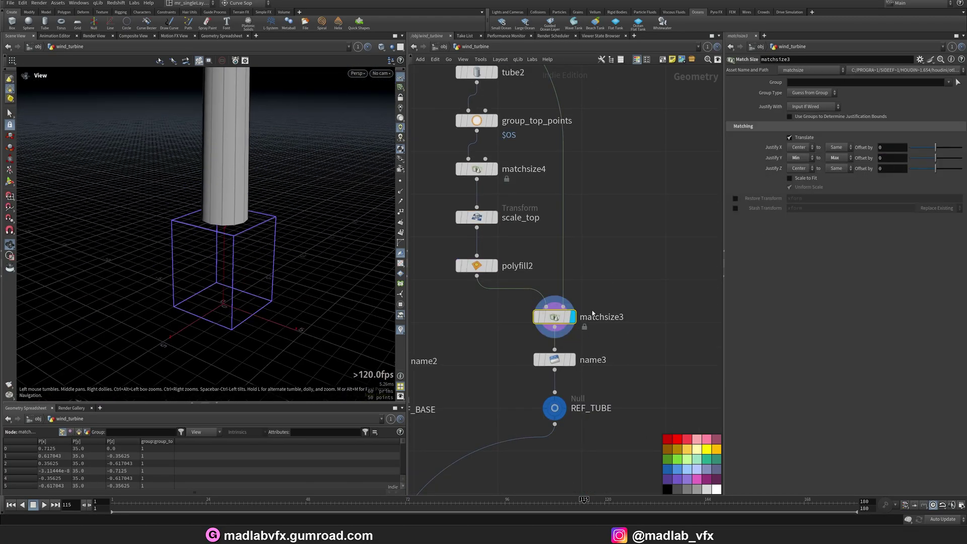
# Display tube4 at the start of the fan branch and examine the whole tube.
pyautogui.scroll(-3, 627, 286)
pyautogui.scroll(3, 561, 377)
pyautogui.moveTo(560, 378); pyautogui.dragTo(547, 176, button='middle')
pyautogui.moveTo(646, 156); pyautogui.dragTo(473, 447, button='middle')
pyautogui.moveTo(604, 204); pyautogui.dragTo(599, 376, button='middle')
pyautogui.scroll(4, 523, 217)
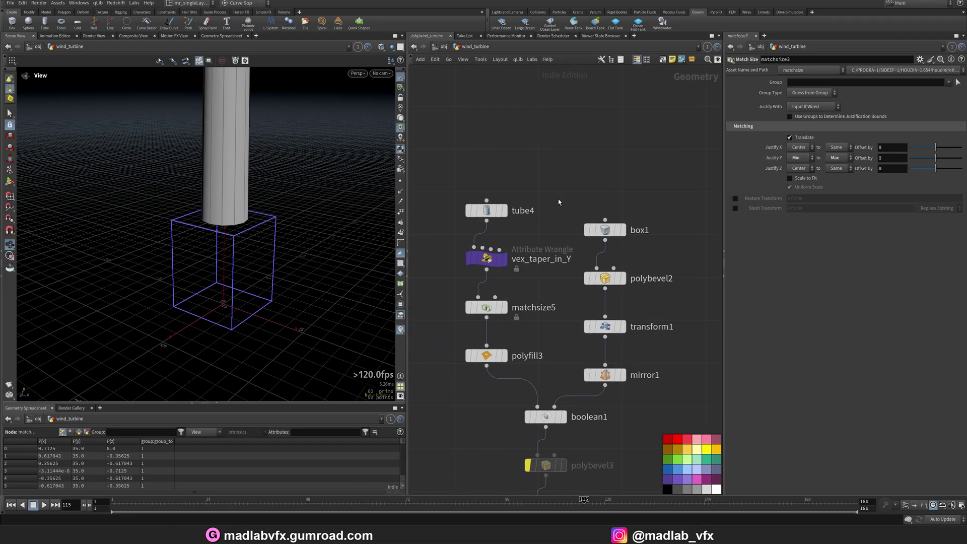
pyautogui.click(505, 211)
pyautogui.click(496, 213)
pyautogui.moveTo(299, 218); pyautogui.dragTo(239, 231)
pyautogui.moveTo(238, 231); pyautogui.dragTo(273, 232, button='middle')
# Display the REF_FAN null and examine the assembled hub and blades from several distances.
pyautogui.scroll(-4, 553, 71)
pyautogui.moveTo(539, 151); pyautogui.dragTo(536, 143, button='middle')
pyautogui.scroll(4, 526, 68)
pyautogui.scroll(-3, 562, 156)
pyautogui.scroll(3, 614, 378)
pyautogui.scroll(-5, 534, 81)
pyautogui.scroll(4, 545, 189)
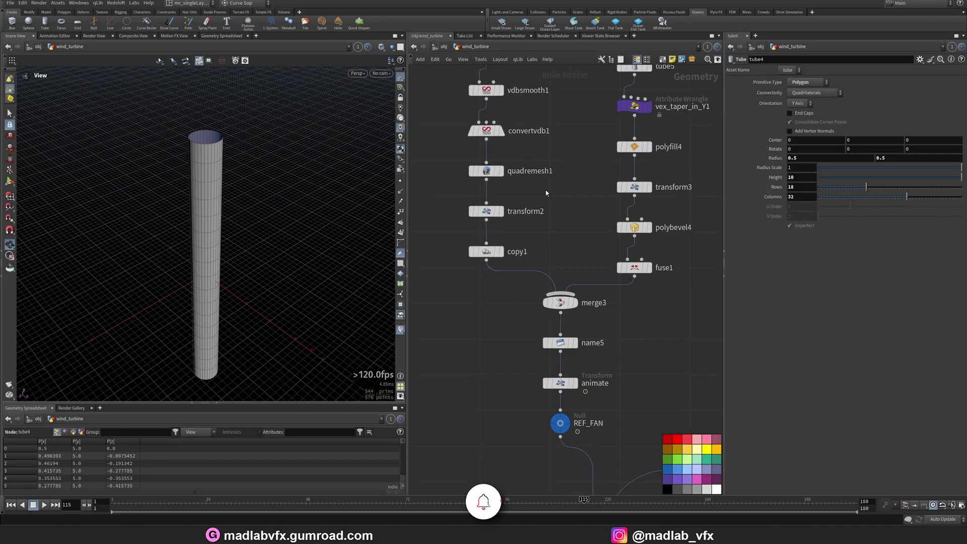
pyautogui.scroll(-3, 521, 171)
pyautogui.scroll(4, 545, 317)
pyautogui.click(535, 267)
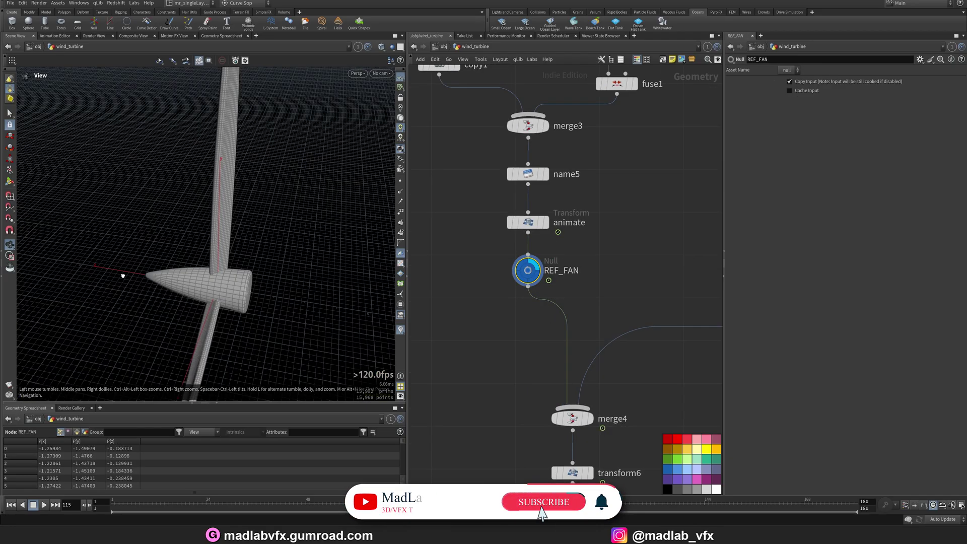
pyautogui.scroll(-5, 660, 279)
pyautogui.scroll(5, 591, 372)
# Return to the start of the blade network and display tube4 up close.
pyautogui.moveTo(664, 354); pyautogui.dragTo(630, 296, button='middle')
pyautogui.moveTo(509, 177); pyautogui.dragTo(594, 390, button='middle')
pyautogui.scroll(-3, 594, 390)
pyautogui.scroll(3, 528, 197)
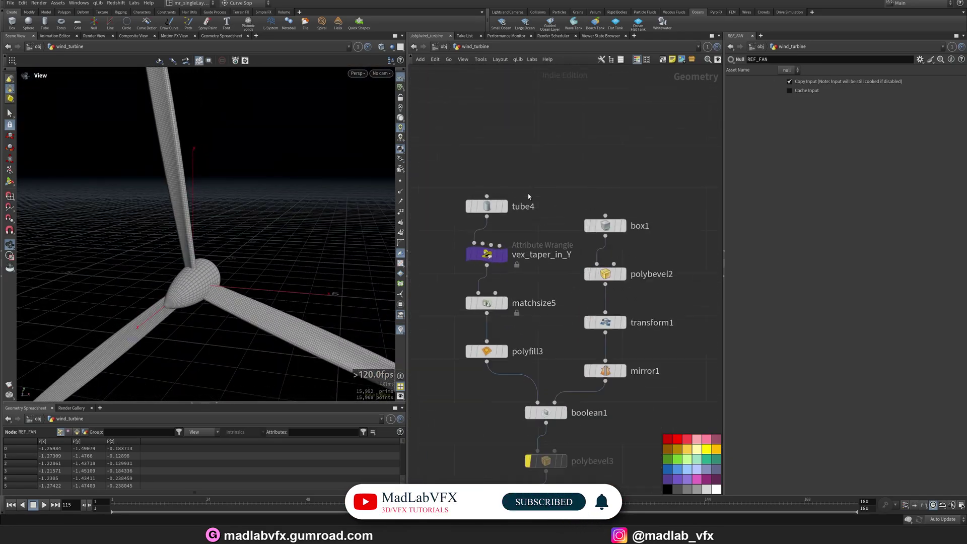
pyautogui.click(505, 207)
pyautogui.scroll(3, 284, 265)
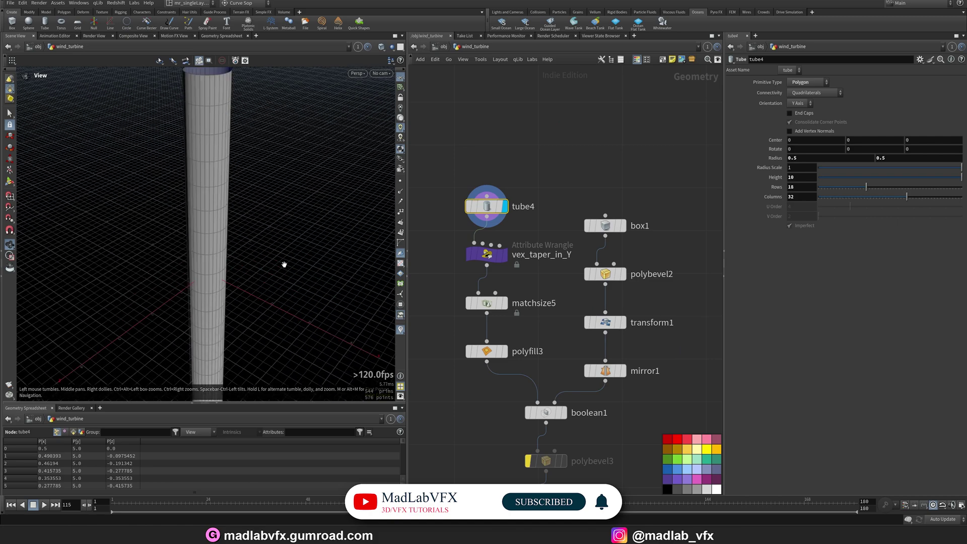
# Display the vex_taper_in_Y wrangle, examine the tapered tube, and enlarge its VEX code for reading.
pyautogui.click(504, 254)
pyautogui.scroll(-5, 208, 291)
pyautogui.moveTo(208, 291); pyautogui.dragTo(299, 281)
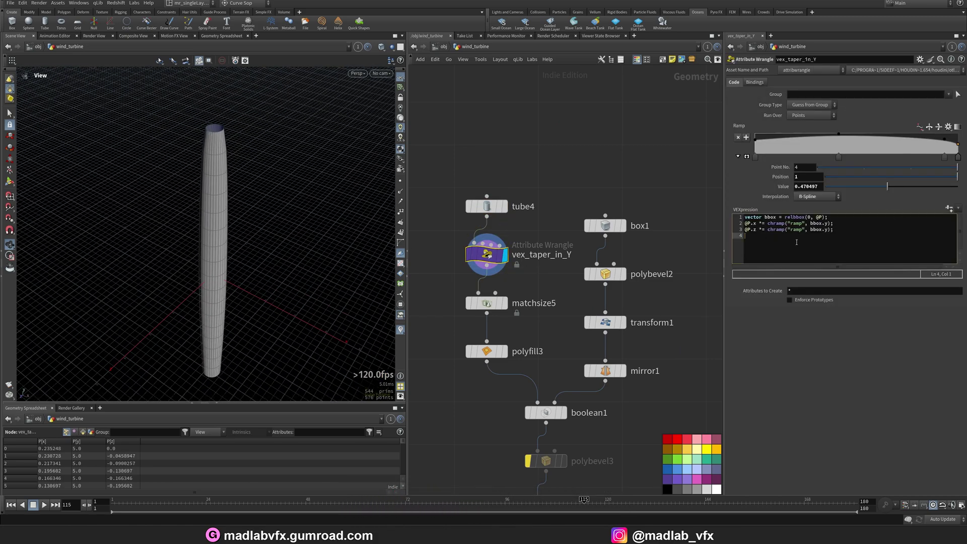
pyautogui.keyDown('ctrl'); pyautogui.scroll(4, 796, 242); pyautogui.keyUp('ctrl')
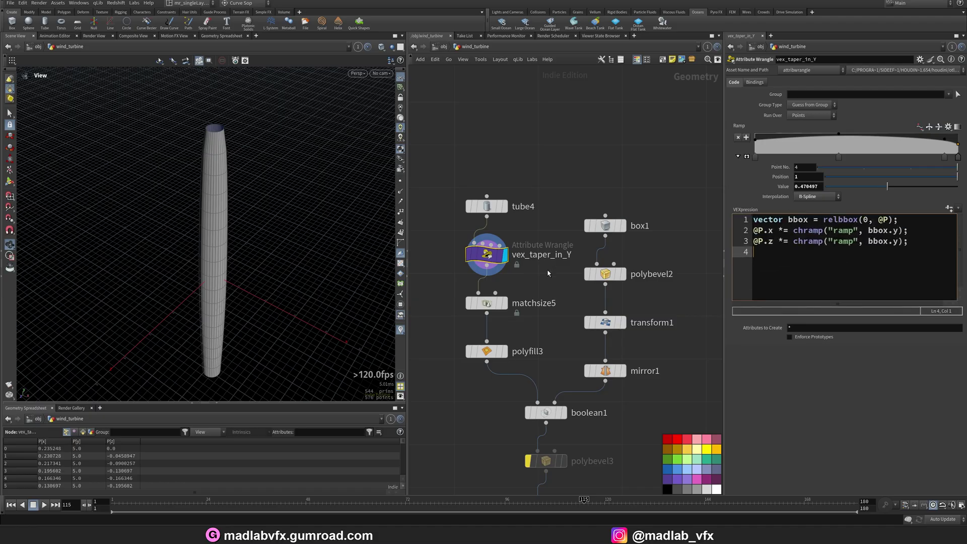
# Display matchsize5 to check the tube's placement, then polyfill3 to show its closed ends.
pyautogui.click(502, 304)
pyautogui.moveTo(241, 227); pyautogui.dragTo(250, 317, button='middle')
pyautogui.moveTo(250, 317); pyautogui.dragTo(219, 312)
pyautogui.moveTo(288, 325); pyautogui.dragTo(270, 264, button='middle')
pyautogui.moveTo(331, 235); pyautogui.dragTo(177, 277, button='middle')
pyautogui.moveTo(177, 276); pyautogui.dragTo(302, 262, button='right')
pyautogui.click(482, 352)
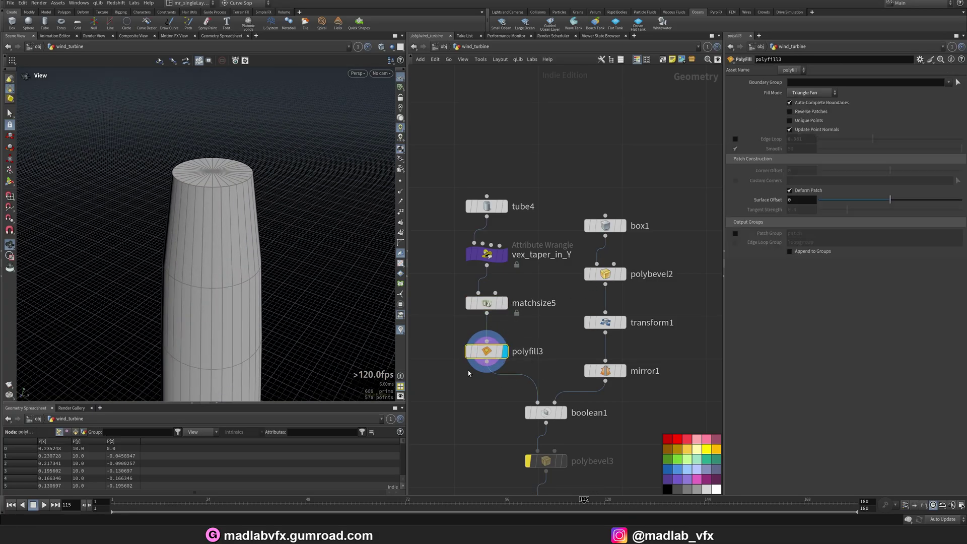
# Display box1 with its parameters and examine the subdivided tall box.
pyautogui.click(623, 225)
pyautogui.click(604, 229)
pyautogui.moveTo(218, 229); pyautogui.dragTo(108, 267, button='right')
pyautogui.moveTo(259, 251); pyautogui.dragTo(217, 206, button='middle')
pyautogui.moveTo(217, 206); pyautogui.dragTo(218, 227)
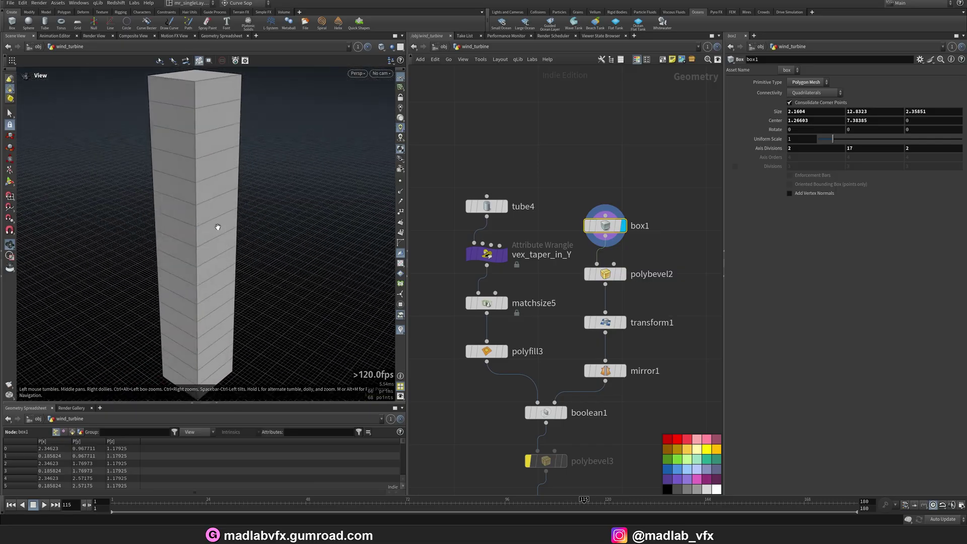
# Display polybevel2 to inspect the box's rounded edges, then show its repositioning at transform1.
pyautogui.click(624, 273)
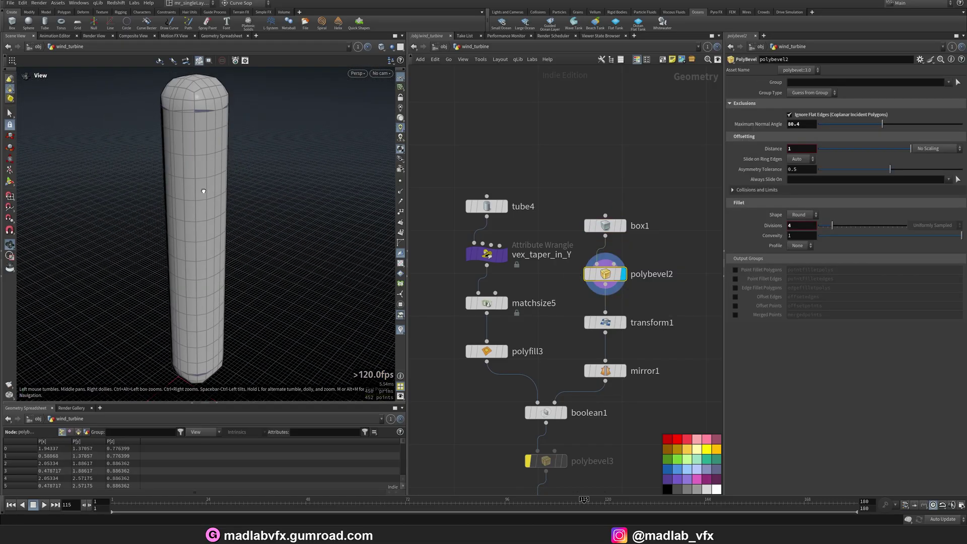
pyautogui.click(624, 322)
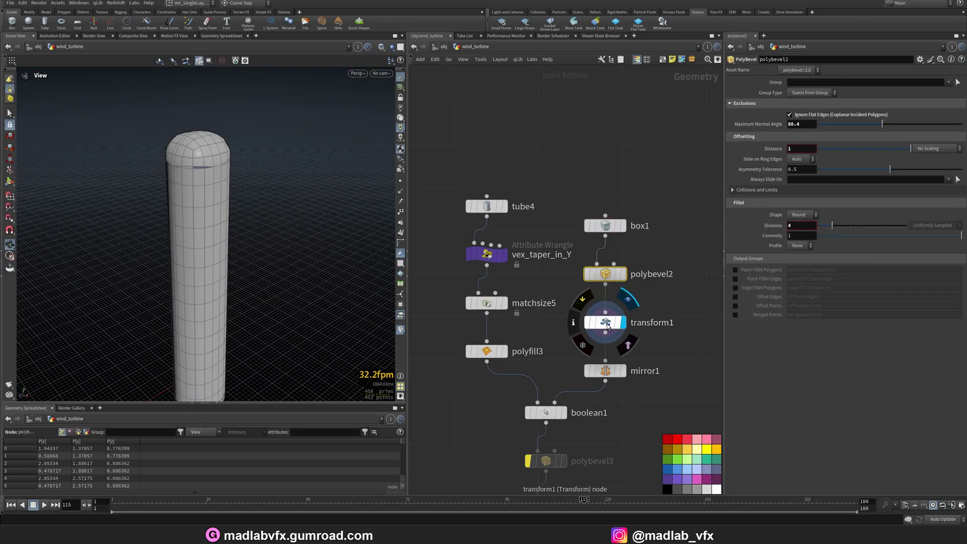
pyautogui.moveTo(216, 237); pyautogui.dragTo(220, 279)
# Display mirror1 and examine the pair of mirrored rounded boxes.
pyautogui.click(622, 370)
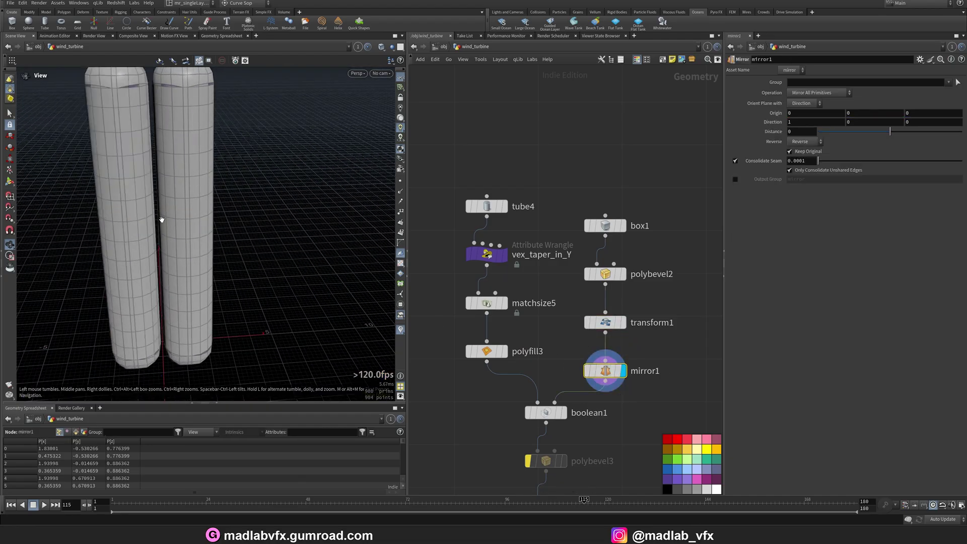
pyautogui.moveTo(160, 218); pyautogui.dragTo(162, 199)
pyautogui.moveTo(645, 414); pyautogui.dragTo(639, 372, button='middle')
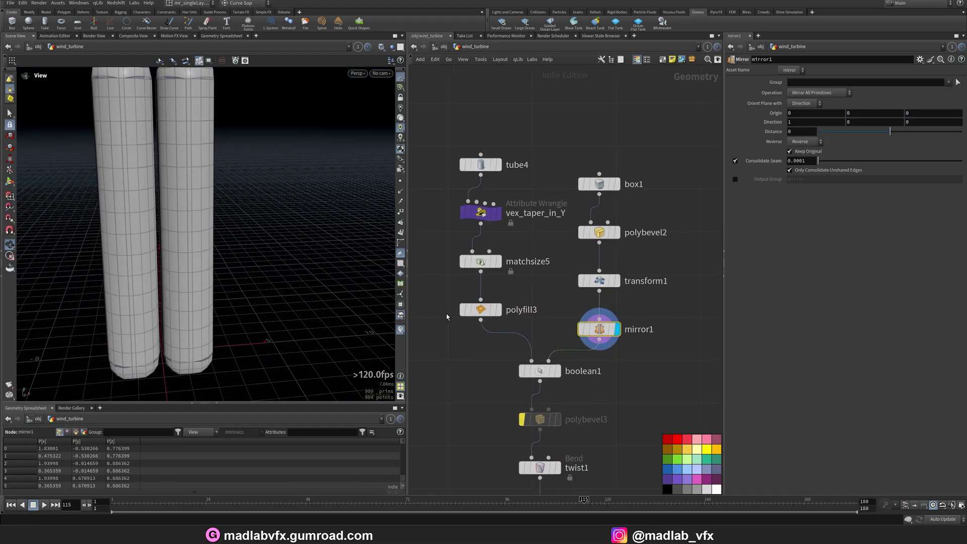
# Display boolean1 and compare the thin blade cut by the mirrored boxes with the full tube at polyfill3.
pyautogui.click(560, 376)
pyautogui.scroll(10, 177, 274)
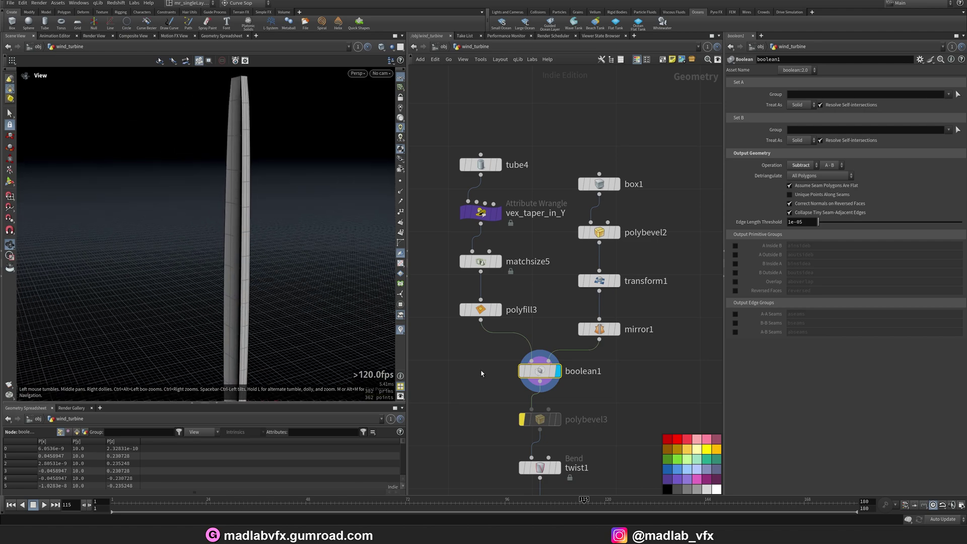
pyautogui.click(496, 310)
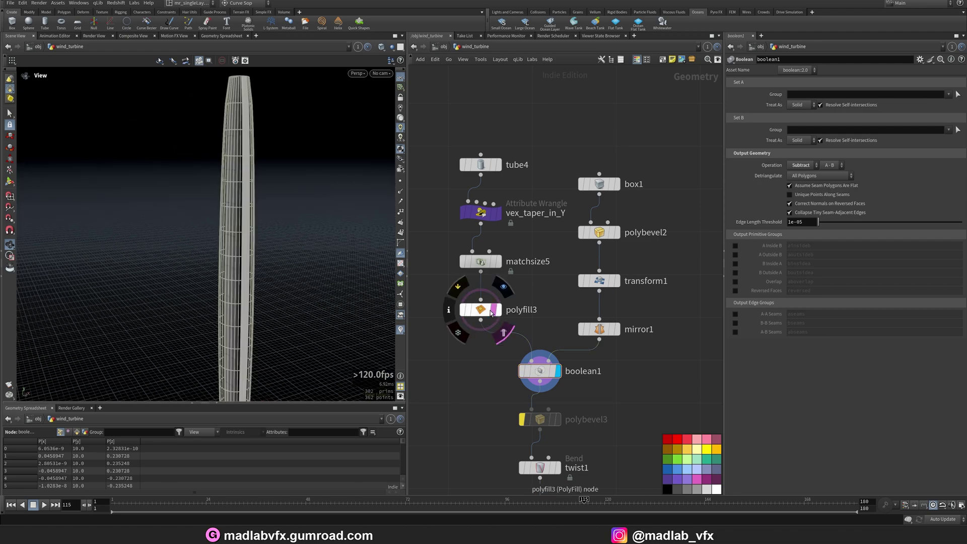
pyautogui.click(498, 312)
pyautogui.click(558, 371)
pyautogui.moveTo(233, 246); pyautogui.dragTo(227, 317)
pyautogui.moveTo(226, 323); pyautogui.dragTo(219, 260, button='middle')
pyautogui.moveTo(219, 260)
pyautogui.mouseDown()
pyautogui.moveTo(240, 259)
pyautogui.moveTo(207, 272)
pyautogui.mouseUp()
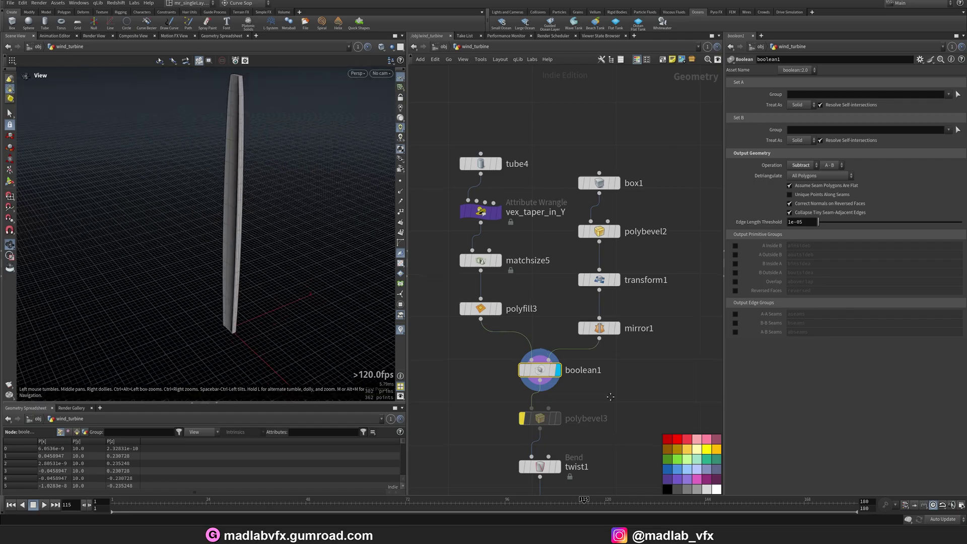
# Display the twist1 bend node and examine the twist along the blade.
pyautogui.moveTo(555, 469); pyautogui.dragTo(535, 337, button='middle')
pyautogui.scroll(-1, 535, 337)
pyautogui.click(535, 337)
pyautogui.moveTo(181, 217); pyautogui.dragTo(230, 279)
pyautogui.moveTo(161, 207); pyautogui.dragTo(202, 221)
# Display transform4 to inspect the blade's rotation, then subdivide1 to examine the refined mesh up close.
pyautogui.moveTo(567, 359); pyautogui.dragTo(562, 276, button='middle')
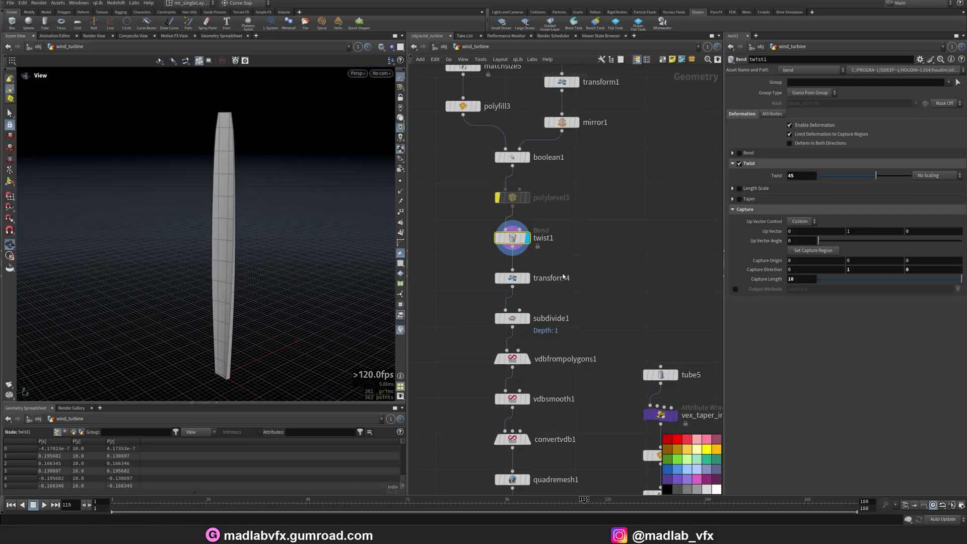
pyautogui.click(518, 280)
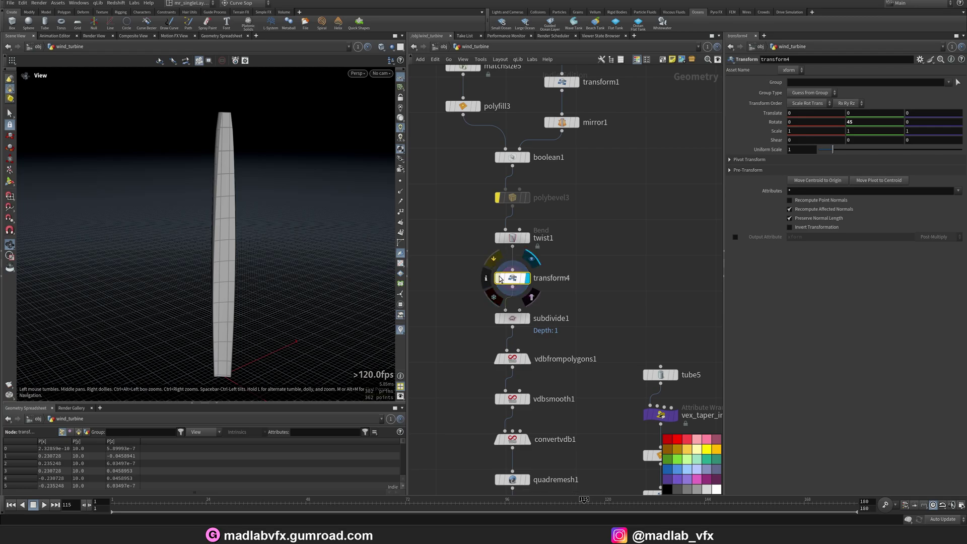
pyautogui.moveTo(532, 320); pyautogui.dragTo(527, 245, button='middle')
pyautogui.click(514, 245)
pyautogui.moveTo(272, 212); pyautogui.dragTo(205, 213)
pyautogui.moveTo(205, 214); pyautogui.dragTo(285, 205, button='right')
pyautogui.moveTo(237, 153); pyautogui.dragTo(231, 293, button='middle')
pyautogui.moveTo(231, 294); pyautogui.dragTo(323, 302, button='right')
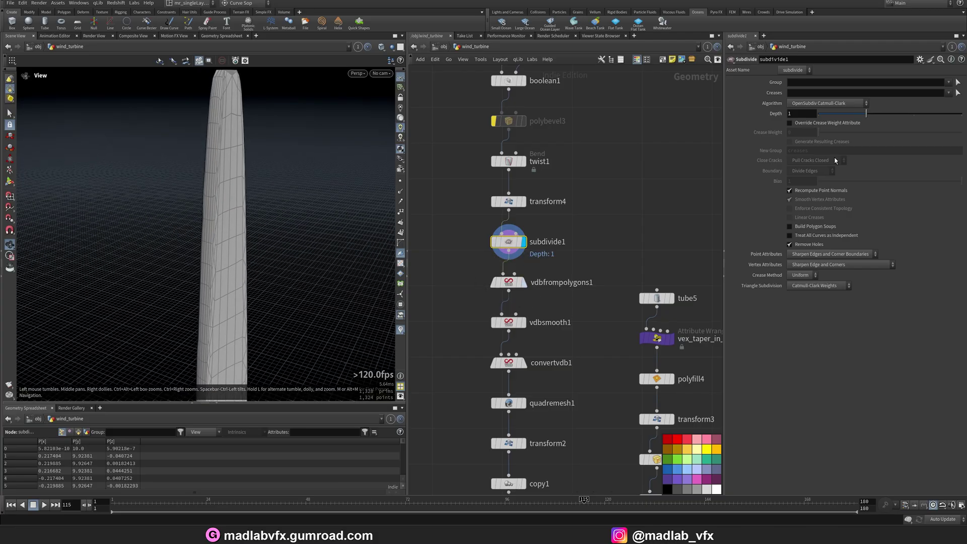
# Display vdbfrompolygons1 to examine the blade's volume, then vdbsmooth1 to inspect its smoothed surface.
pyautogui.click(525, 285)
pyautogui.moveTo(262, 207); pyautogui.dragTo(322, 282)
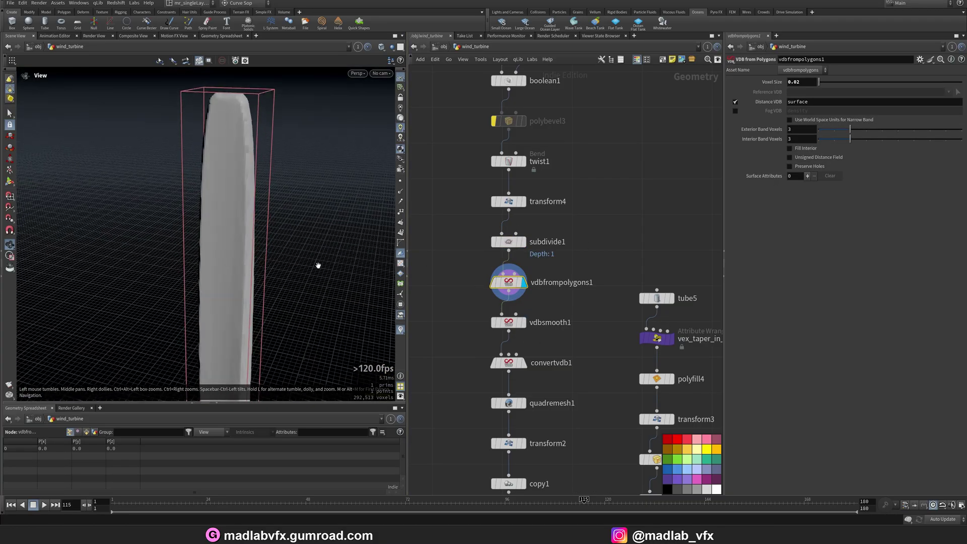
pyautogui.click(523, 322)
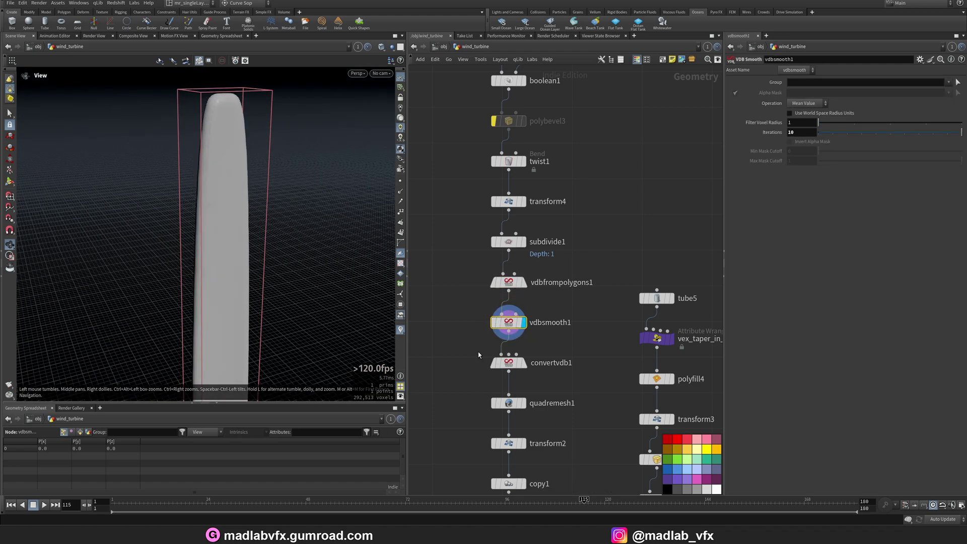
# Display convertvdb1 to inspect the dense polygon blade, then quadremesh1 to examine its clean quad topology.
pyautogui.click(527, 363)
pyautogui.moveTo(237, 263)
pyautogui.mouseDown()
pyautogui.moveTo(199, 272)
pyautogui.moveTo(230, 266)
pyautogui.mouseUp()
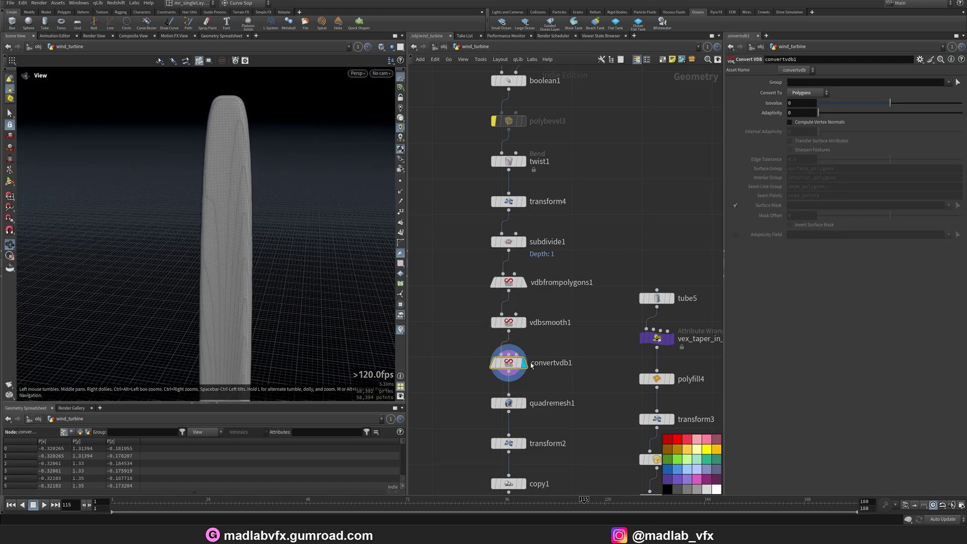
pyautogui.moveTo(530, 365); pyautogui.dragTo(527, 316, button='middle')
pyautogui.click(518, 355)
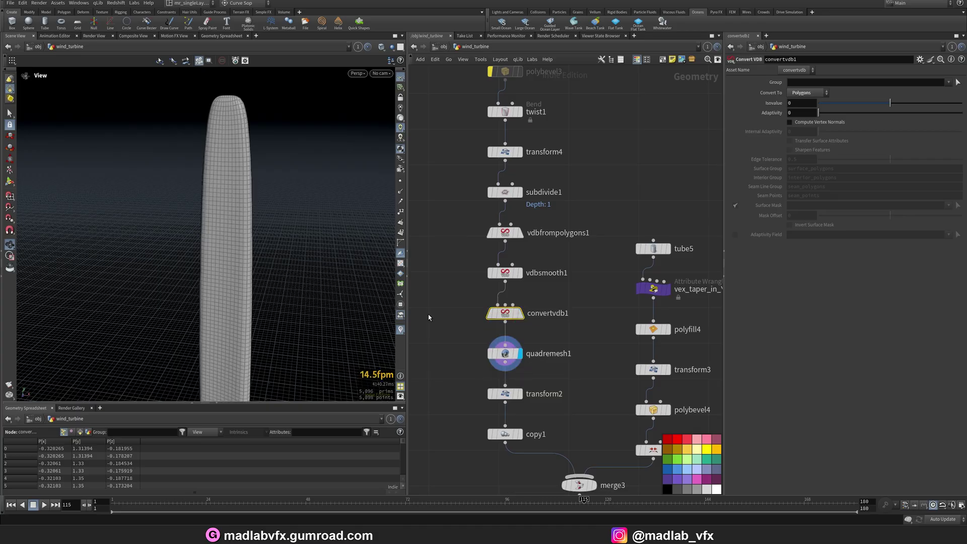
pyautogui.moveTo(135, 208); pyautogui.dragTo(281, 237, button='right')
pyautogui.moveTo(259, 227); pyautogui.dragTo(271, 260)
# Display transform2 with its parameters and examine the blade's vertical offset.
pyautogui.scroll(-3, 546, 322)
pyautogui.scroll(4, 535, 323)
pyautogui.click(523, 336)
pyautogui.click(507, 336)
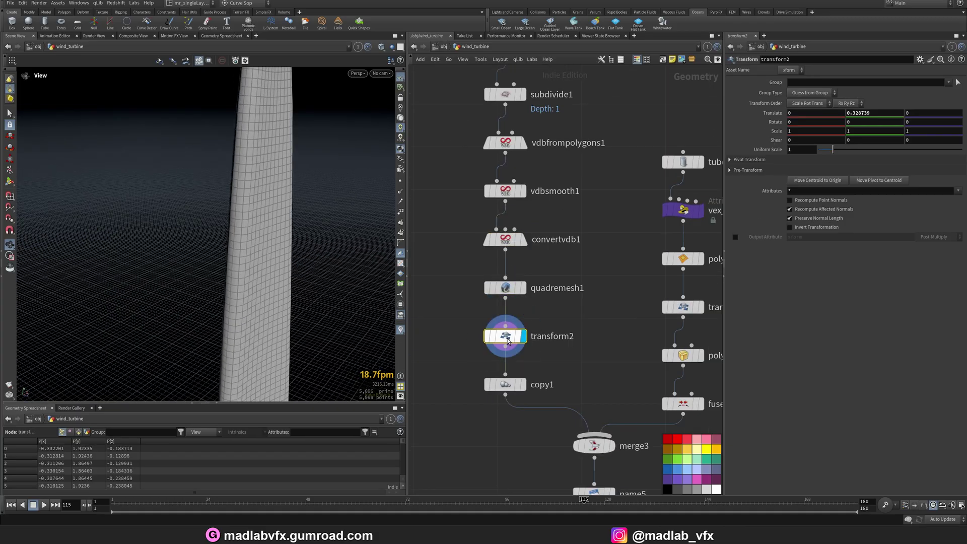
pyautogui.moveTo(322, 277); pyautogui.dragTo(223, 267, button='right')
pyautogui.moveTo(223, 266); pyautogui.dragTo(333, 320)
# Display copy1 and examine the radial blade copies and the node's Z rotation expression.
pyautogui.click(523, 384)
pyautogui.moveTo(261, 322); pyautogui.dragTo(172, 260)
pyautogui.moveTo(219, 237); pyautogui.dragTo(222, 295)
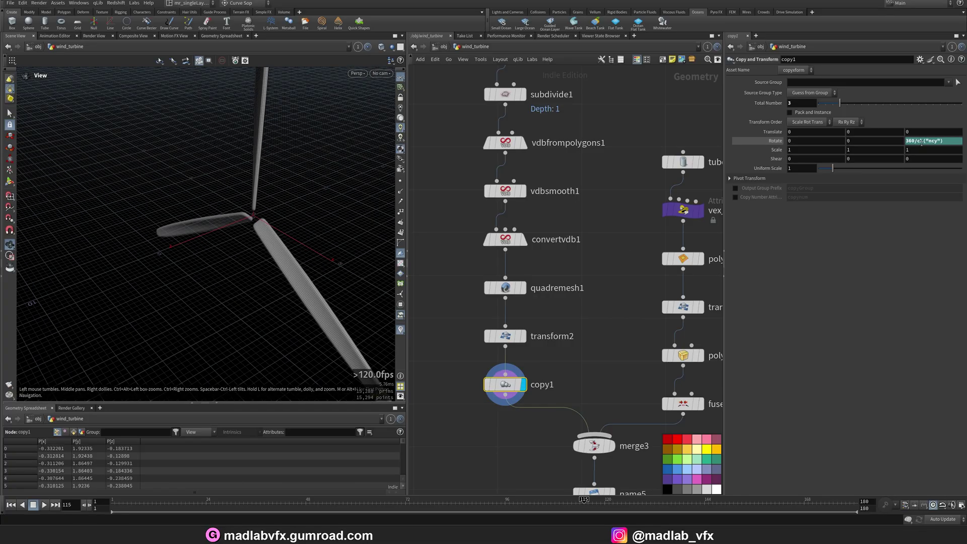
pyautogui.moveTo(213, 245); pyautogui.dragTo(235, 244)
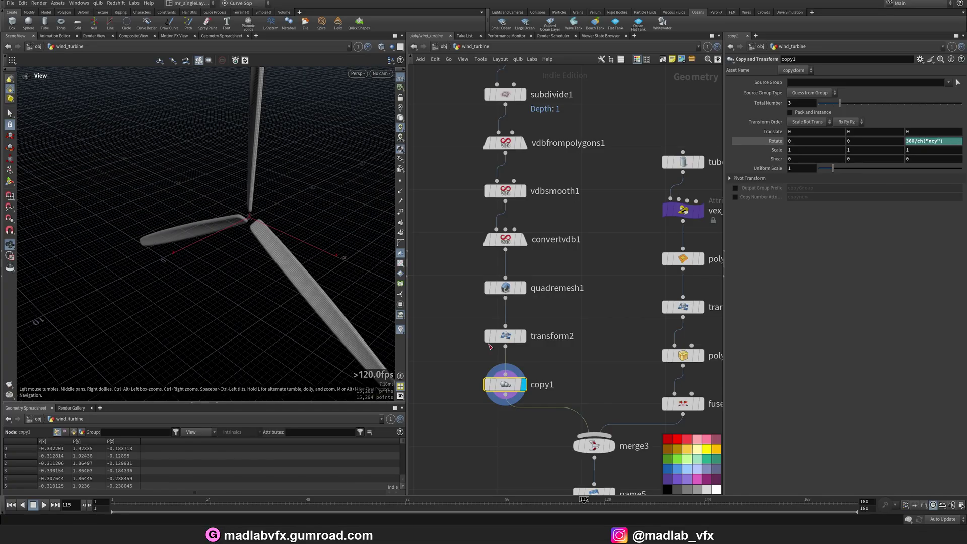
# Display tube5 to examine the hub's base tube, then vex_taper_in_Y1 to inspect its ramp-driven taper.
pyautogui.scroll(-1, 621, 327)
pyautogui.moveTo(621, 328); pyautogui.dragTo(552, 285, button='middle')
pyautogui.scroll(1, 579, 198)
pyautogui.moveTo(578, 198); pyautogui.dragTo(508, 326, button='middle')
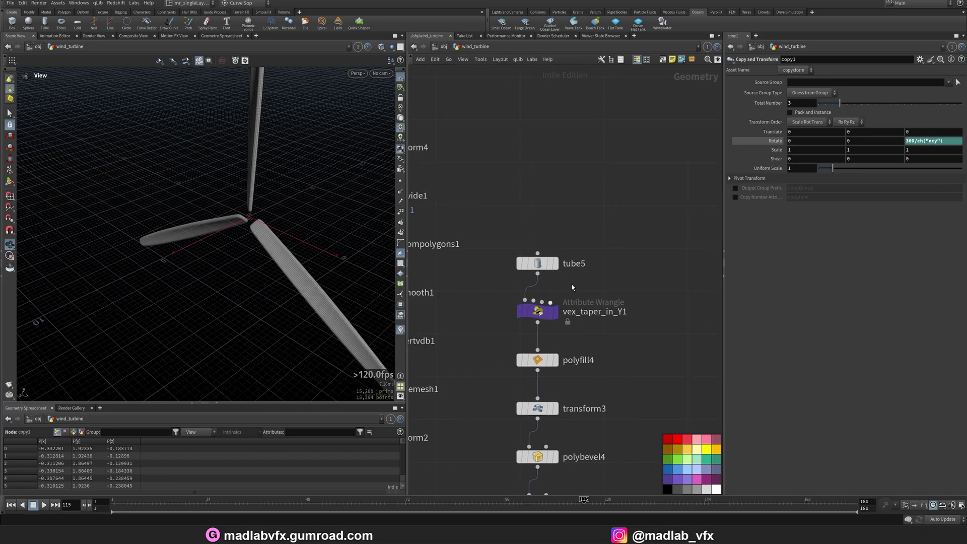
pyautogui.click(554, 263)
pyautogui.moveTo(216, 226); pyautogui.dragTo(338, 213, button='right')
pyautogui.moveTo(338, 213); pyautogui.dragTo(261, 242, button='middle')
pyautogui.moveTo(259, 239); pyautogui.dragTo(245, 225)
pyautogui.click(558, 317)
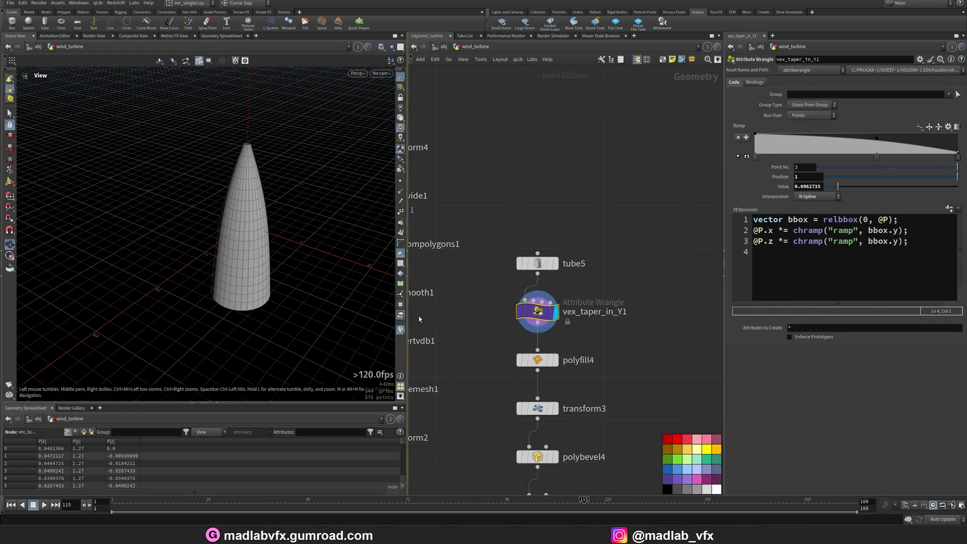
# Display polyfill4 to examine the capped hub, then transform3 to inspect its rotation and placement.
pyautogui.click(555, 360)
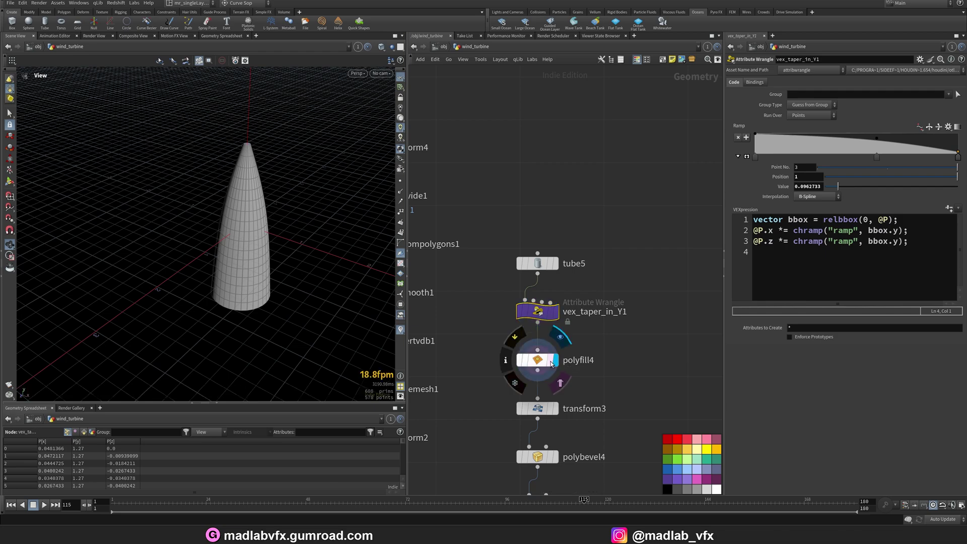
pyautogui.moveTo(231, 264); pyautogui.dragTo(233, 298)
pyautogui.moveTo(555, 408); pyautogui.dragTo(550, 306, button='middle')
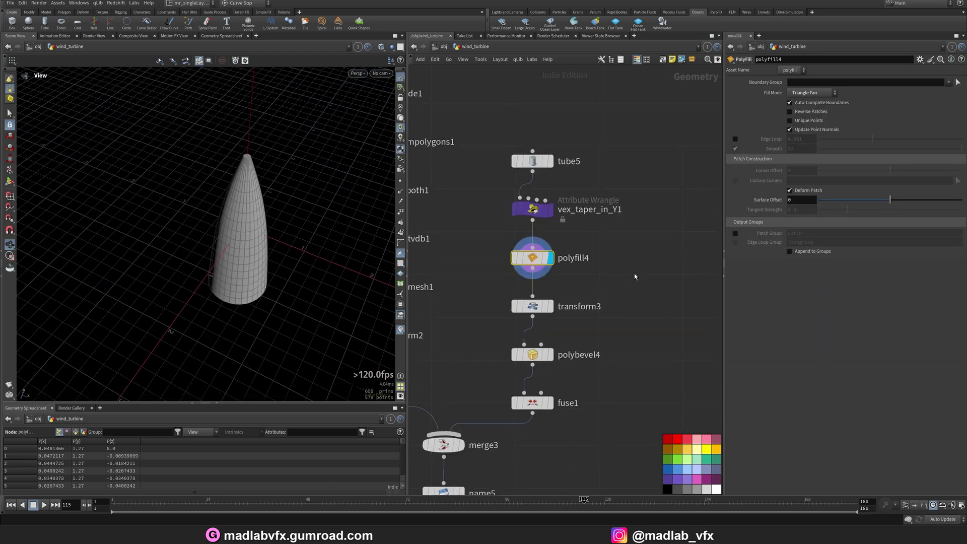
pyautogui.click(549, 305)
pyautogui.moveTo(244, 240); pyautogui.dragTo(301, 237)
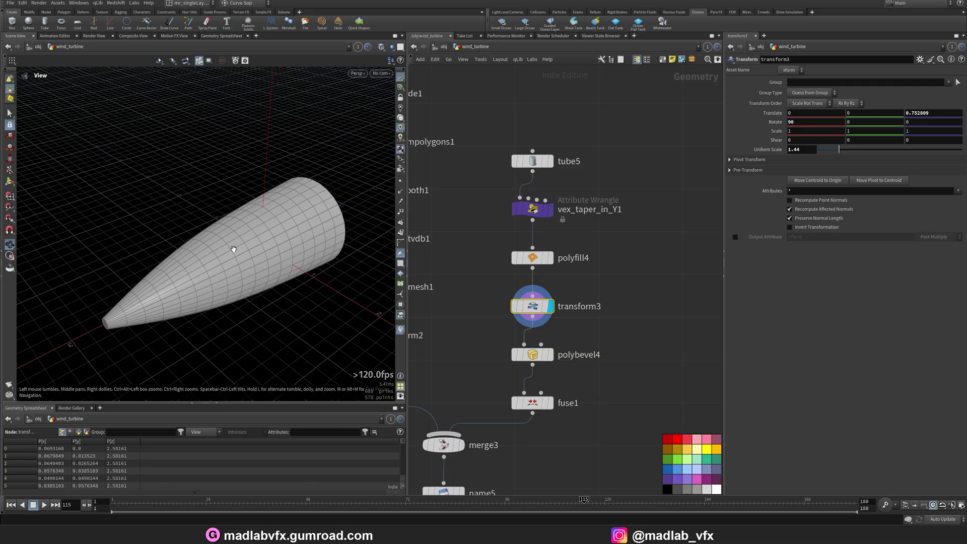
# Display polybevel4 and examine the rounded edges at both ends of the hub.
pyautogui.moveTo(451, 347); pyautogui.dragTo(469, 310, button='middle')
pyautogui.scroll(-1, 479, 302)
pyautogui.click(553, 315)
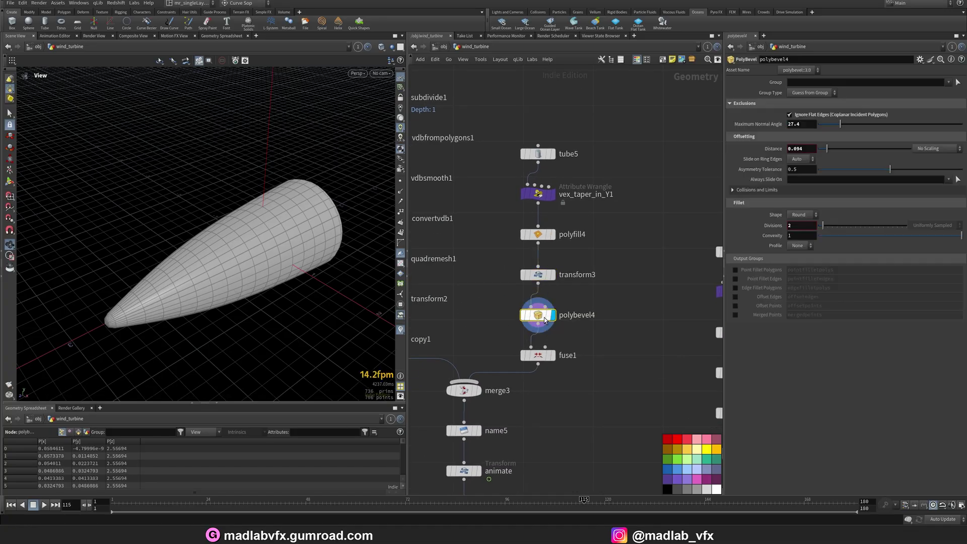
pyautogui.moveTo(160, 280); pyautogui.dragTo(197, 222, button='middle')
pyautogui.moveTo(196, 221)
pyautogui.mouseDown()
pyautogui.moveTo(186, 242)
pyautogui.moveTo(211, 241)
pyautogui.moveTo(186, 229)
pyautogui.mouseUp()
# Display fuse1 to examine the cleaned hub, then merge3 to inspect the hub combined with the blades.
pyautogui.moveTo(596, 353); pyautogui.dragTo(614, 318, button='middle')
pyautogui.click(581, 317)
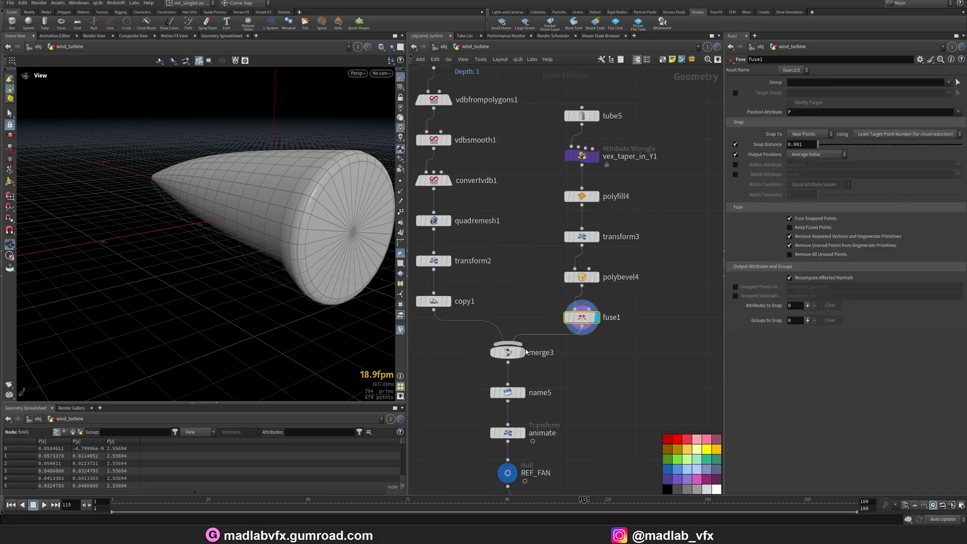
pyautogui.click(522, 352)
pyautogui.click(508, 355)
pyautogui.moveTo(302, 246); pyautogui.dragTo(260, 279)
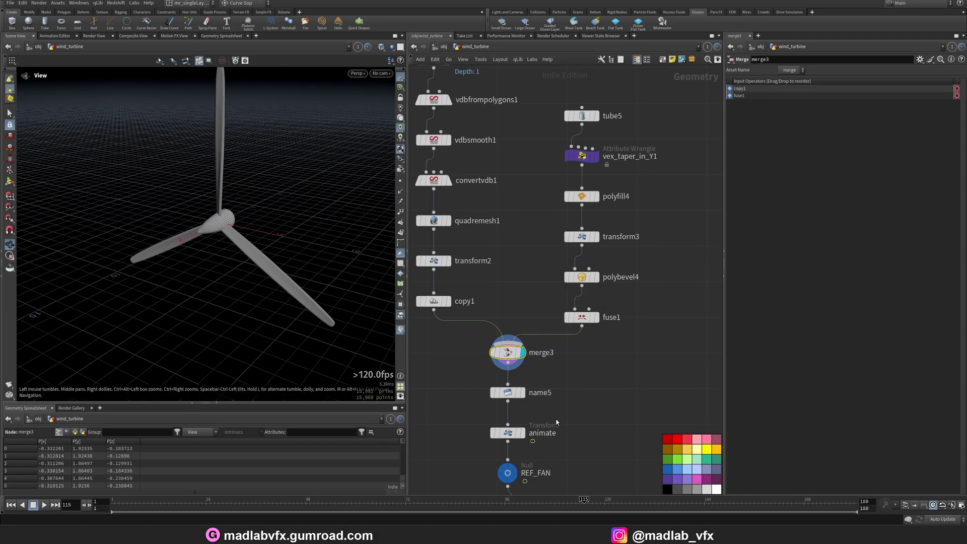
# Show the parameters of name5 to examine the name attribute assigned to the fan.
pyautogui.scroll(3, 556, 422)
pyautogui.click(486, 381)
pyautogui.moveTo(512, 354); pyautogui.dragTo(552, 312, button='middle')
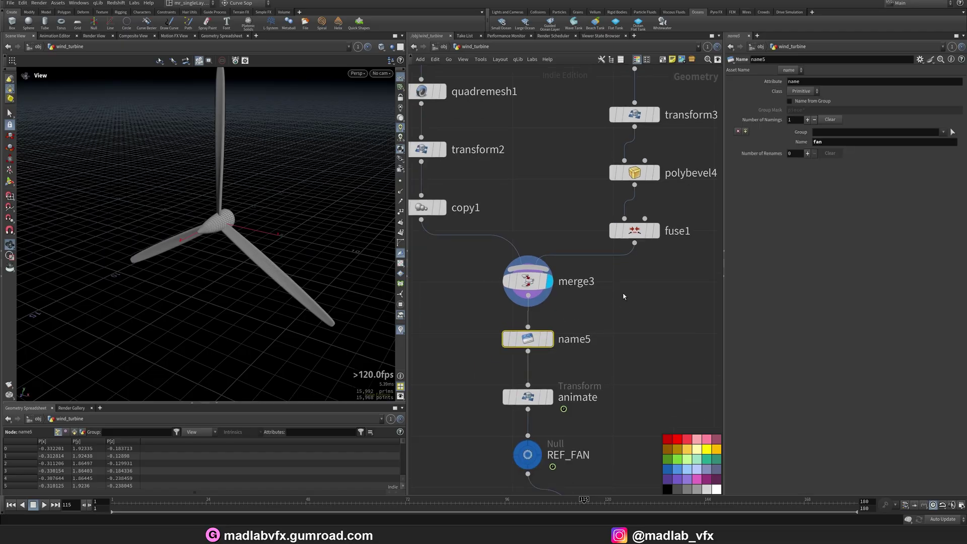
# Display the animate transform, play the fan's rotation from frame 1 and stop playback.
pyautogui.click(549, 396)
pyautogui.moveTo(310, 252); pyautogui.dragTo(113, 487, button='right')
pyautogui.moveTo(122, 506)
pyautogui.mouseDown()
pyautogui.moveTo(220, 505)
pyautogui.moveTo(115, 505)
pyautogui.mouseUp()
pyautogui.click(45, 505)
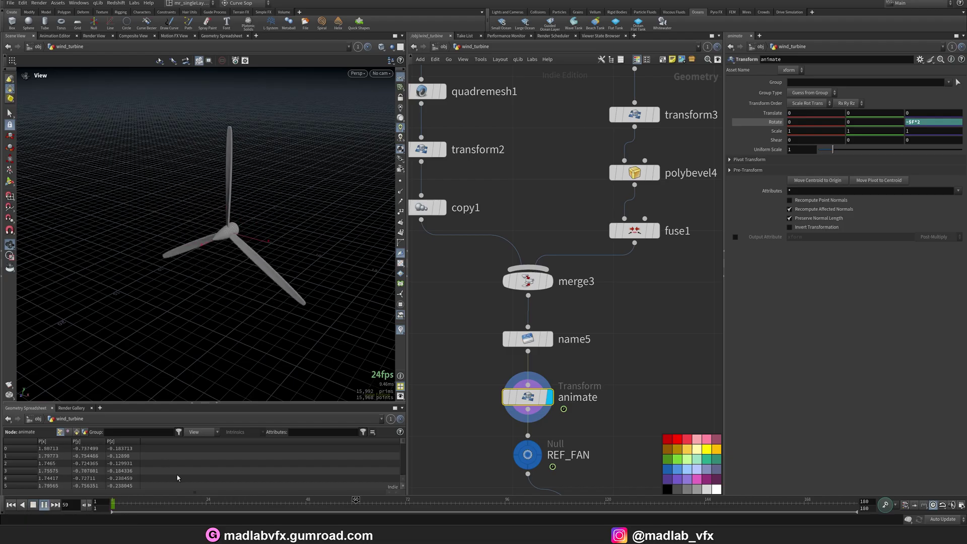
pyautogui.click(33, 504)
pyautogui.moveTo(216, 292); pyautogui.dragTo(244, 317)
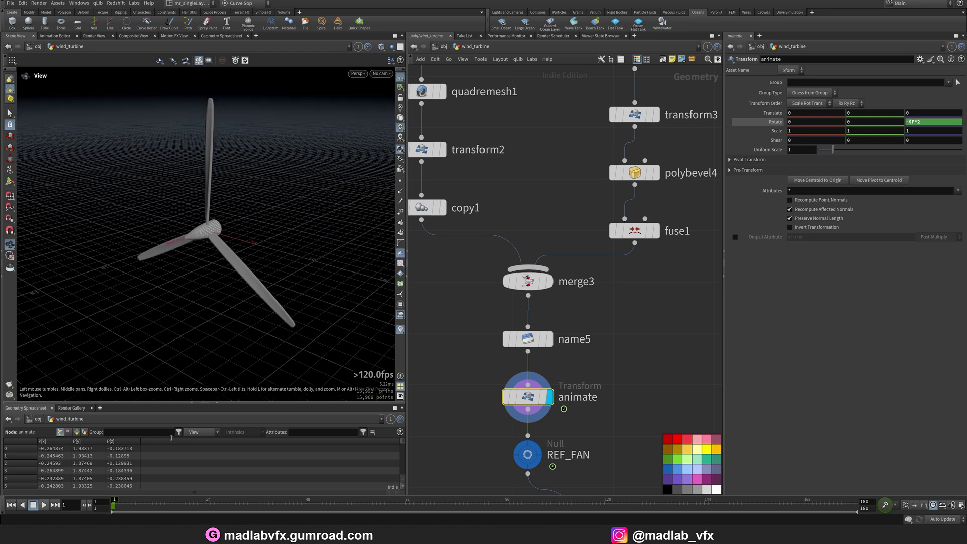
# Display the REF_TURBINE null and examine the turbine housing and the node chain that builds it.
pyautogui.scroll(-5, 592, 373)
pyautogui.moveTo(627, 376); pyautogui.dragTo(538, 274, button='middle')
pyautogui.scroll(2, 626, 306)
pyautogui.scroll(2, 626, 305)
pyautogui.click(580, 274)
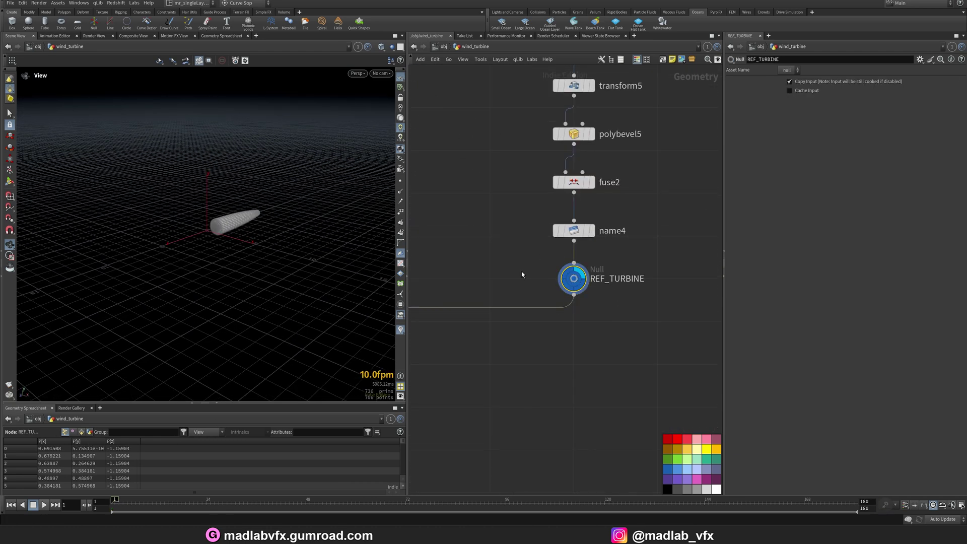
pyautogui.moveTo(245, 254); pyautogui.dragTo(361, 250, button='right')
pyautogui.moveTo(361, 250); pyautogui.dragTo(213, 285)
pyautogui.scroll(-3, 486, 268)
pyautogui.moveTo(488, 264); pyautogui.dragTo(490, 423, button='middle')
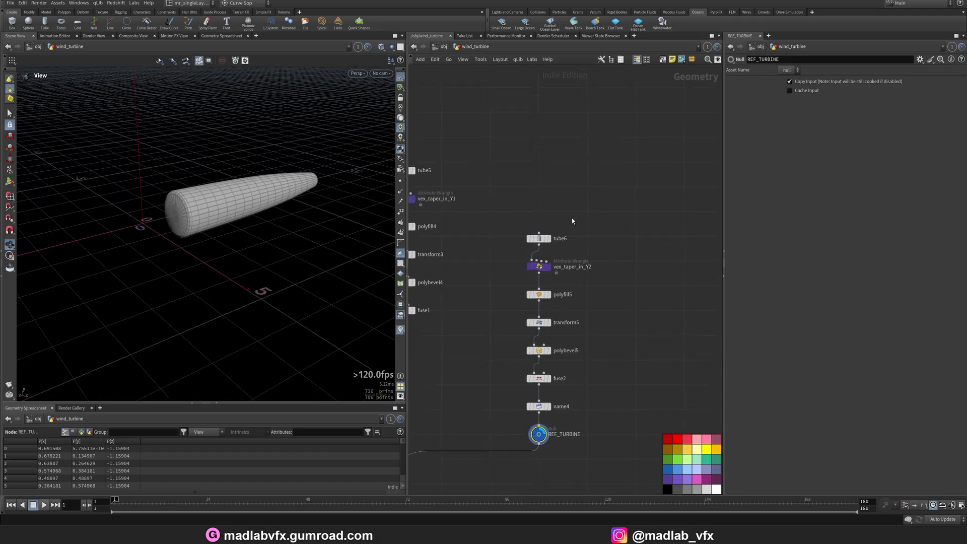
# Display tube6 to examine the housing's base tube, then vex_taper_in_Y2 to inspect its taper ramp and code.
pyautogui.scroll(3, 557, 216)
pyautogui.click(543, 263)
pyautogui.moveTo(103, 224); pyautogui.dragTo(125, 242)
pyautogui.moveTo(124, 242); pyautogui.dragTo(190, 243, button='middle')
pyautogui.moveTo(190, 243); pyautogui.dragTo(170, 268, button='right')
pyautogui.click(522, 321)
pyautogui.click(543, 320)
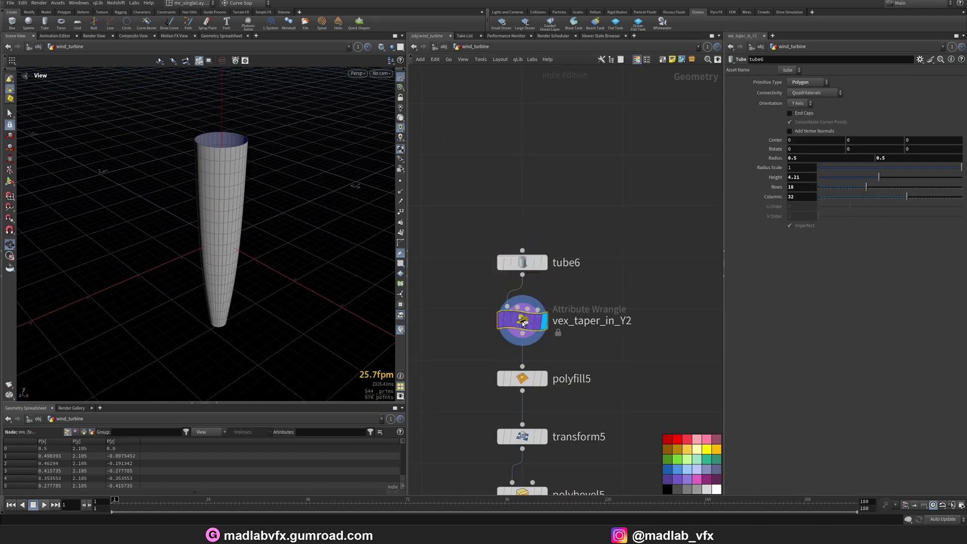
pyautogui.moveTo(215, 257)
pyautogui.mouseDown()
pyautogui.moveTo(217, 226)
pyautogui.moveTo(217, 238)
pyautogui.mouseUp()
pyautogui.moveTo(595, 402); pyautogui.dragTo(591, 323, button='middle')
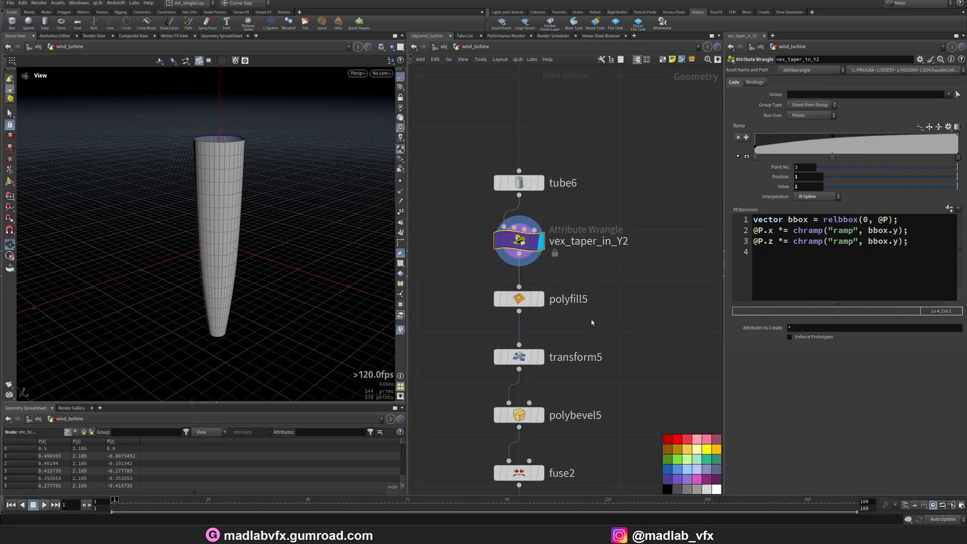
# Display polyfill5 to examine the housing's caps, then transform5 to inspect its rotation and offset.
pyautogui.click(542, 299)
pyautogui.moveTo(213, 198); pyautogui.dragTo(210, 234)
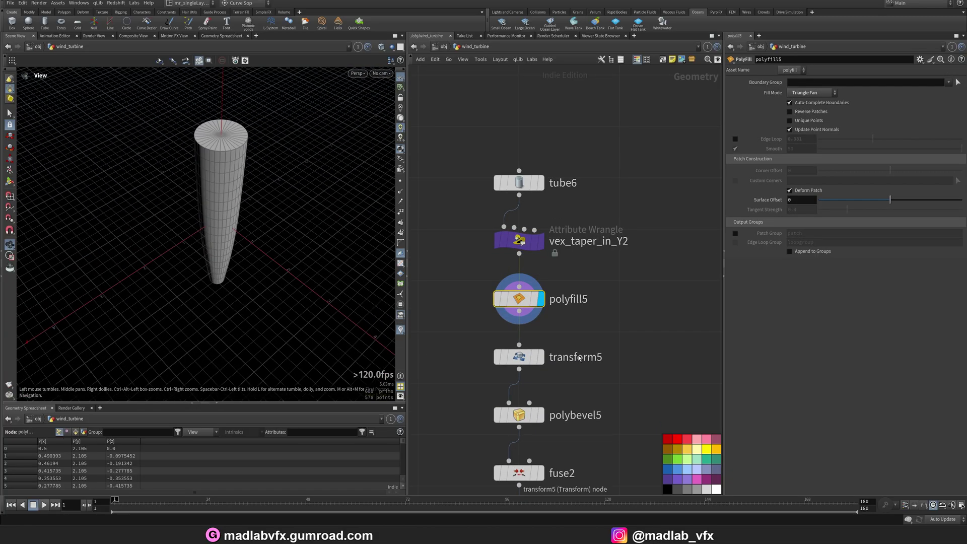
pyautogui.click(541, 357)
pyautogui.moveTo(239, 228); pyautogui.dragTo(179, 253, button='right')
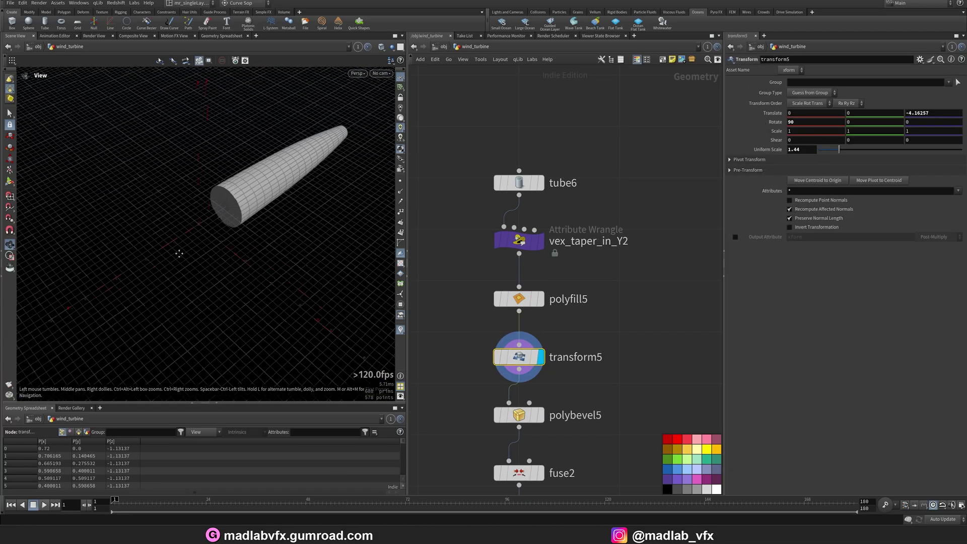
pyautogui.moveTo(179, 252); pyautogui.dragTo(218, 258)
pyautogui.moveTo(491, 328); pyautogui.dragTo(491, 239, button='middle')
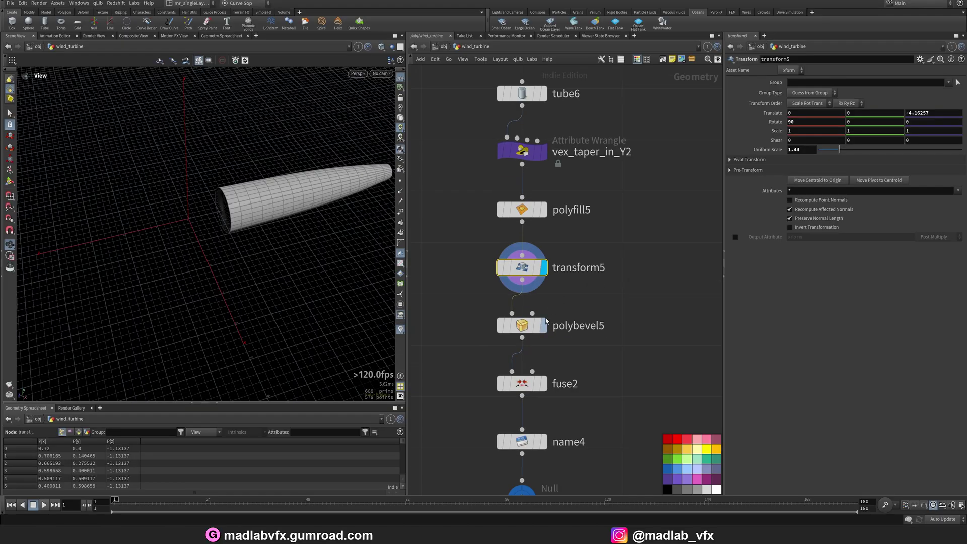
# Display polybevel5 with its parameters and examine the housing's beveled end edges.
pyautogui.click(543, 325)
pyautogui.click(522, 325)
pyautogui.moveTo(204, 245); pyautogui.dragTo(241, 255)
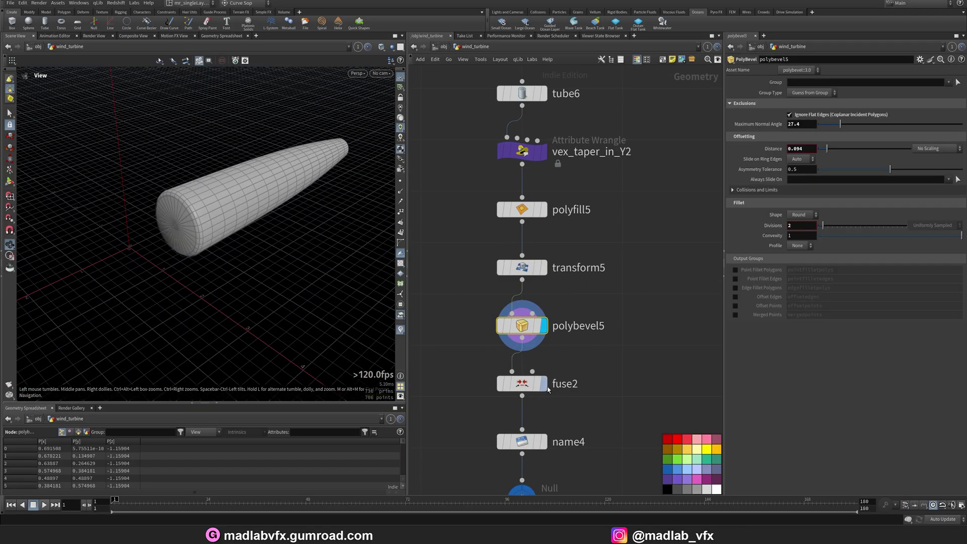
# Display fuse2 to examine the fused housing, then name4 to inspect its name attribute.
pyautogui.click(544, 384)
pyautogui.moveTo(206, 232)
pyautogui.mouseDown()
pyautogui.moveTo(236, 226)
pyautogui.moveTo(204, 218)
pyautogui.moveTo(211, 219)
pyautogui.mouseUp()
pyautogui.moveTo(635, 429); pyautogui.dragTo(636, 343, button='middle')
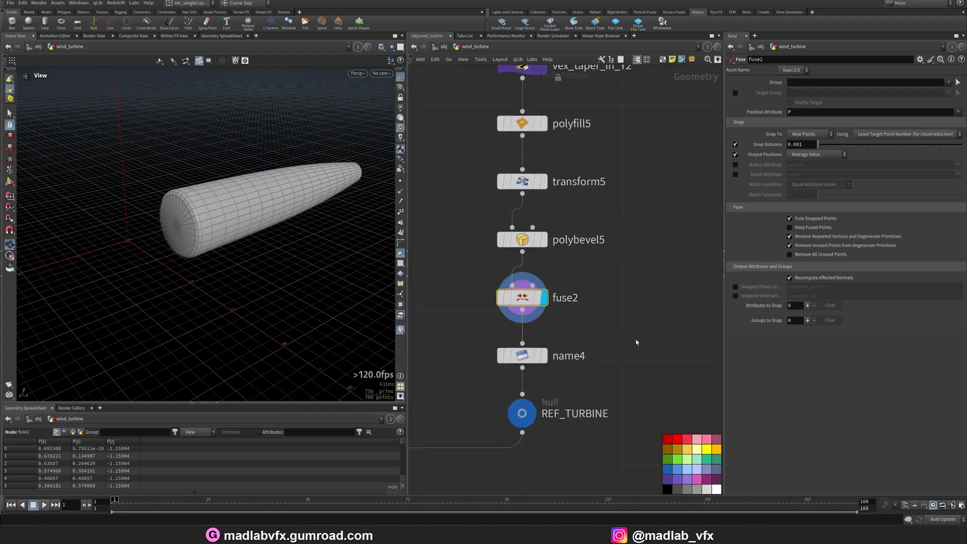
pyautogui.click(544, 355)
# Display the OUT_WIND_TURBINE null and examine the fully assembled turbine from base to blades.
pyautogui.scroll(-3, 627, 407)
pyautogui.moveTo(524, 484); pyautogui.dragTo(656, 297, button='middle')
pyautogui.scroll(-2, 461, 330)
pyautogui.moveTo(461, 330); pyautogui.dragTo(707, 244, button='middle')
pyautogui.scroll(4, 491, 320)
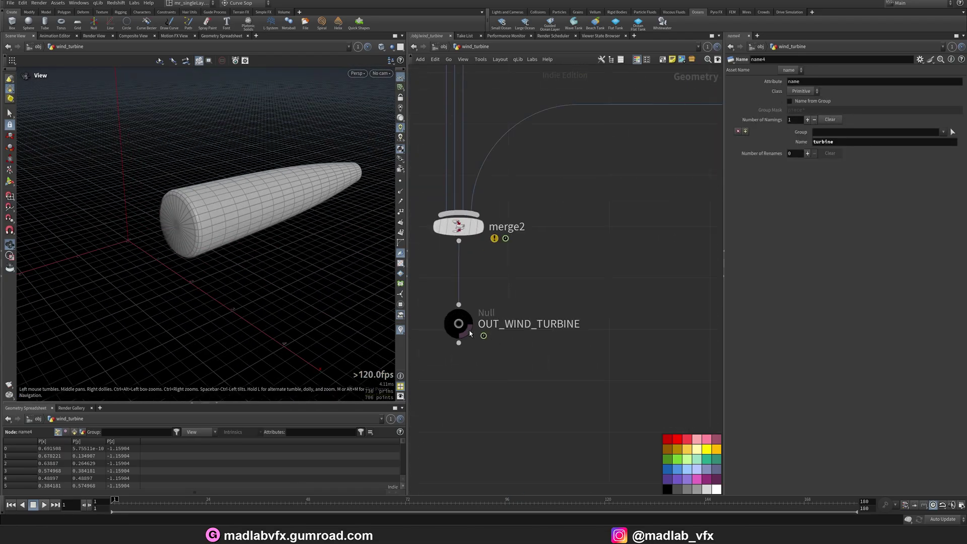
pyautogui.click(466, 315)
pyautogui.click(459, 324)
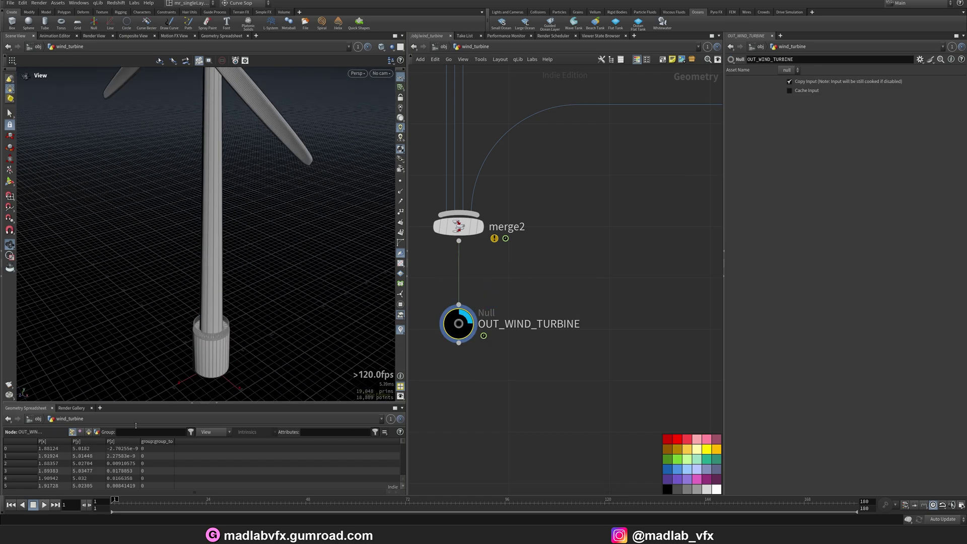
pyautogui.moveTo(196, 327); pyautogui.dragTo(210, 298)
pyautogui.moveTo(272, 151); pyautogui.dragTo(243, 278, button='middle')
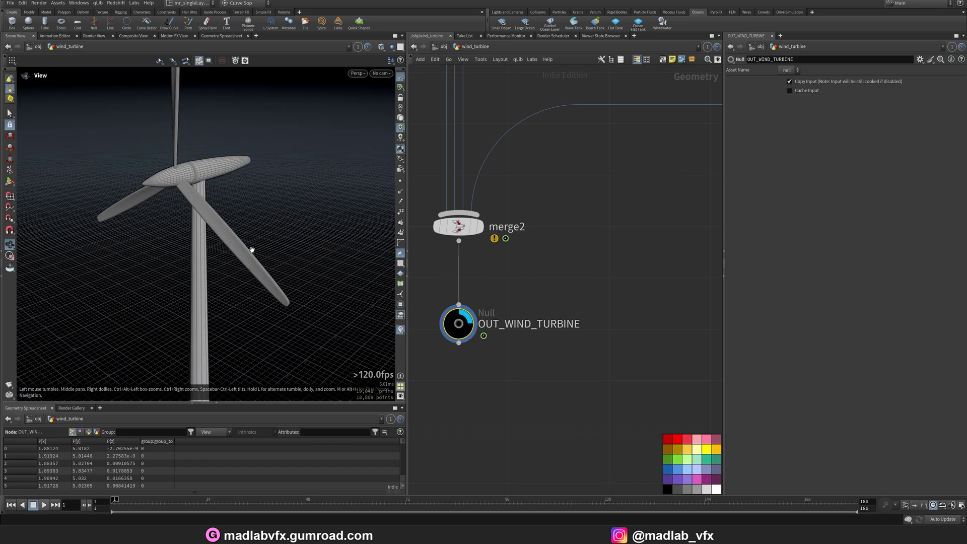
pyautogui.moveTo(210, 200); pyautogui.dragTo(241, 250)
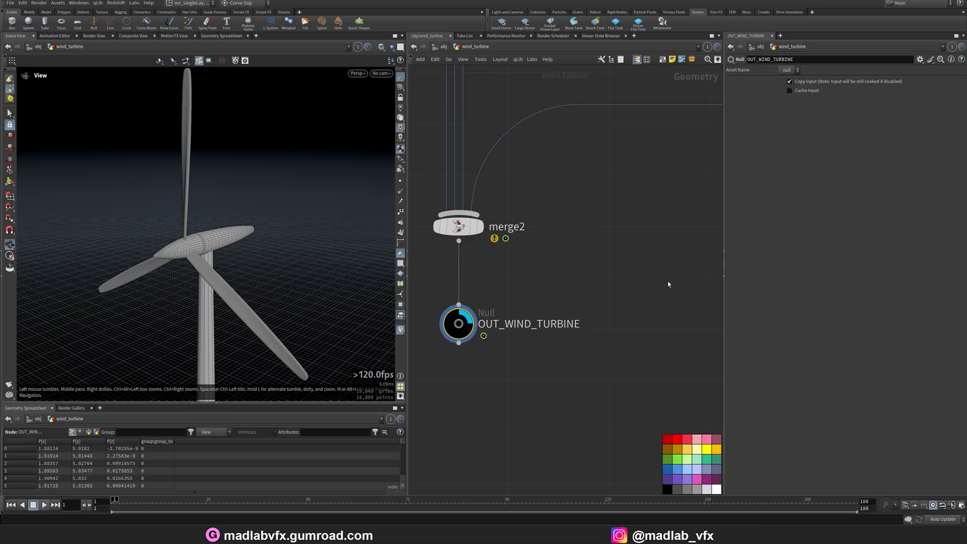
# Return to the obj level, enter the wind_turbine_instance network and examine grid1 in an enlarged viewport.
pyautogui.press('u')
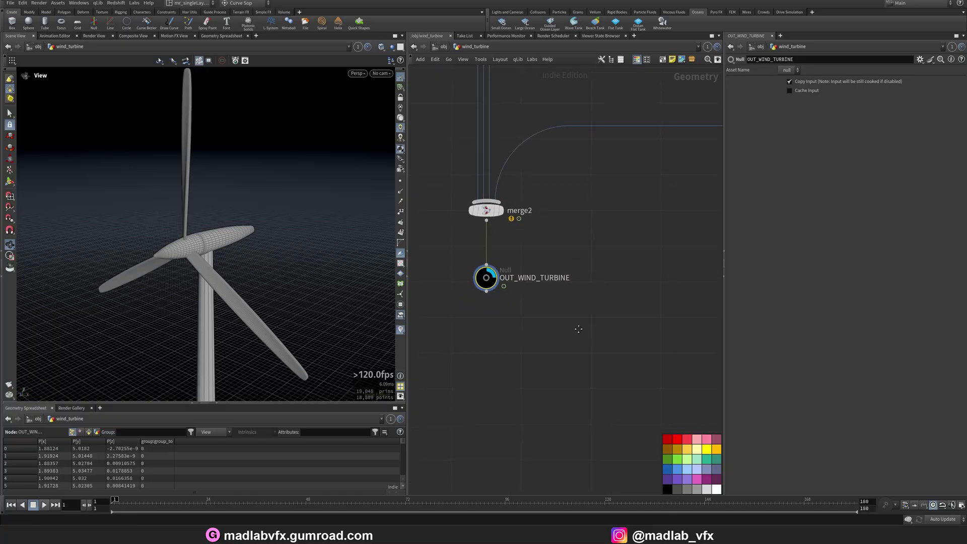
pyautogui.click(588, 331)
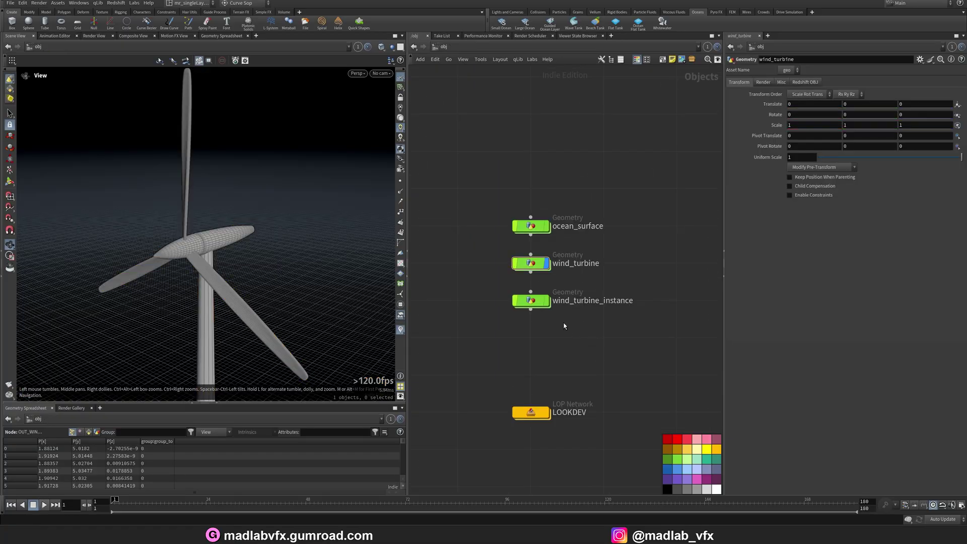
pyautogui.doubleClick(531, 302)
pyautogui.moveTo(130, 203); pyautogui.dragTo(256, 251)
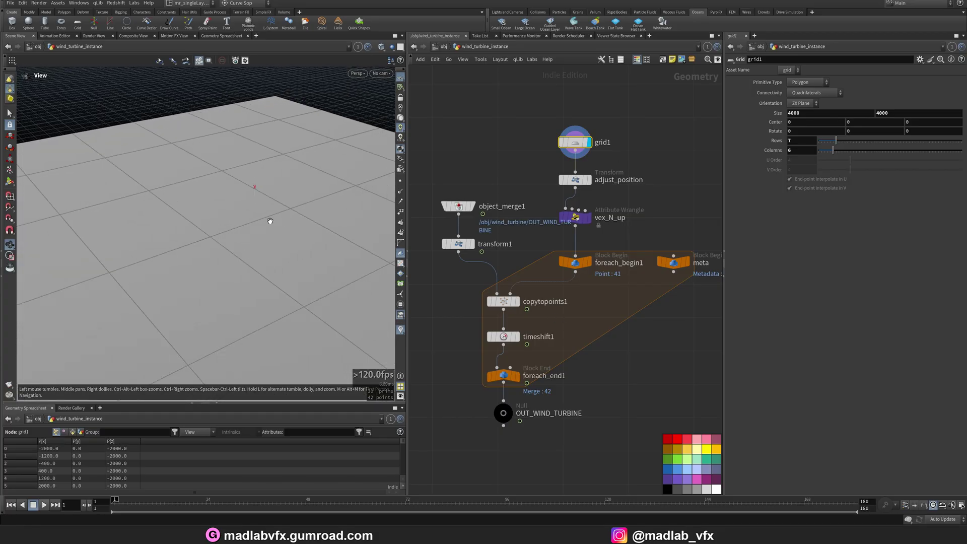
pyautogui.moveTo(220, 223); pyautogui.dragTo(359, 305)
pyautogui.moveTo(410, 346); pyautogui.dragTo(484, 346)
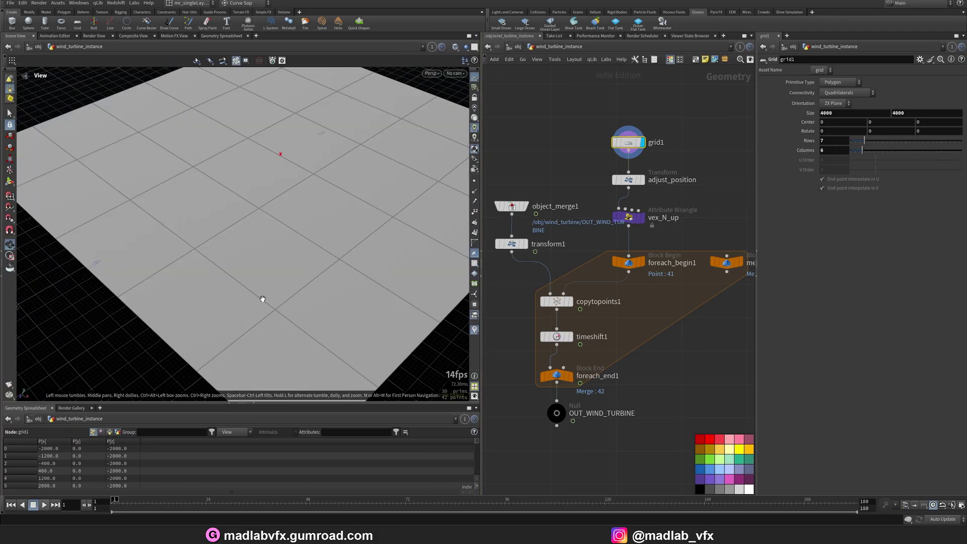
# Display adjust_position with its parameters and examine how it moves and rotates the grid.
pyautogui.click(642, 180)
pyautogui.click(630, 180)
pyautogui.scroll(-3, 295, 198)
pyautogui.moveTo(296, 198); pyautogui.dragTo(235, 226)
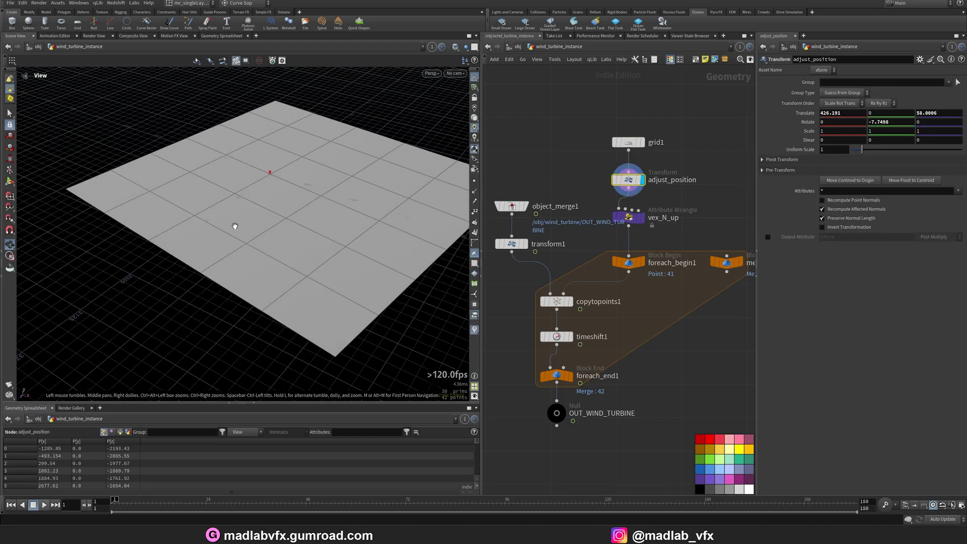
# Display vex_N_up and examine its up and N vector code in a temporarily widened parameter pane.
pyautogui.click(643, 218)
pyautogui.moveTo(757, 203); pyautogui.dragTo(673, 203)
pyautogui.scroll(3, 665, 166)
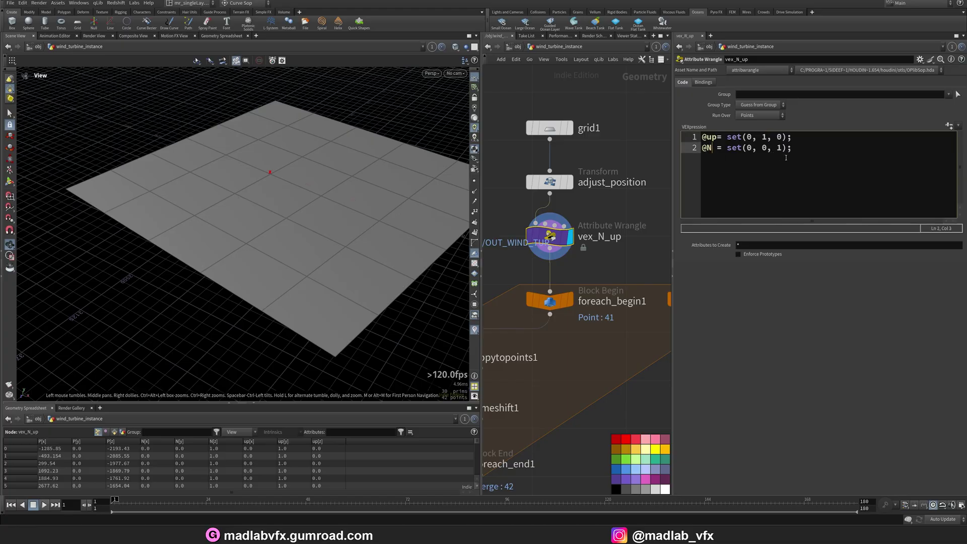
pyautogui.moveTo(671, 287); pyautogui.dragTo(830, 287)
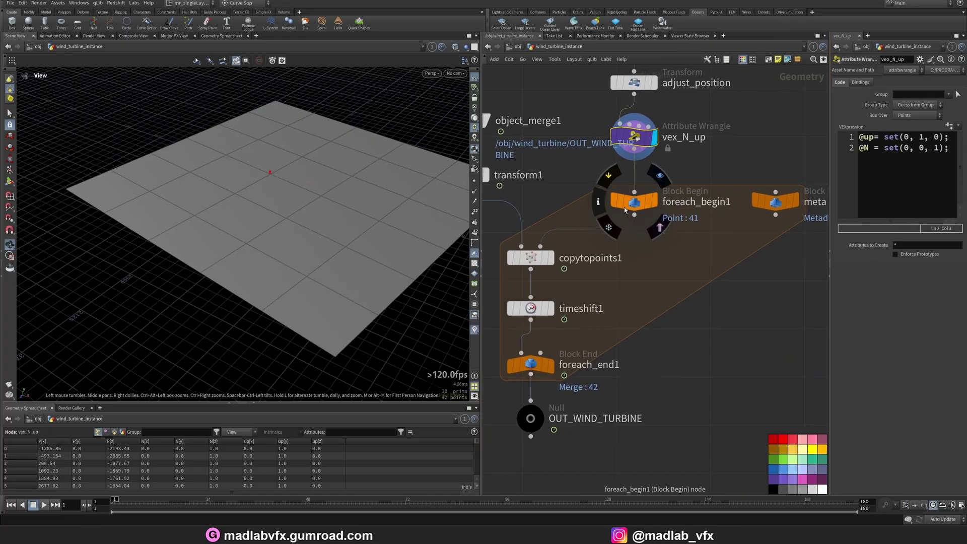
# Display foreach_end1, examine the scattered turbine copies and their differing blade rotations, and move the timeline to frame 9.
pyautogui.click(549, 364)
pyautogui.moveTo(264, 265); pyautogui.dragTo(269, 241)
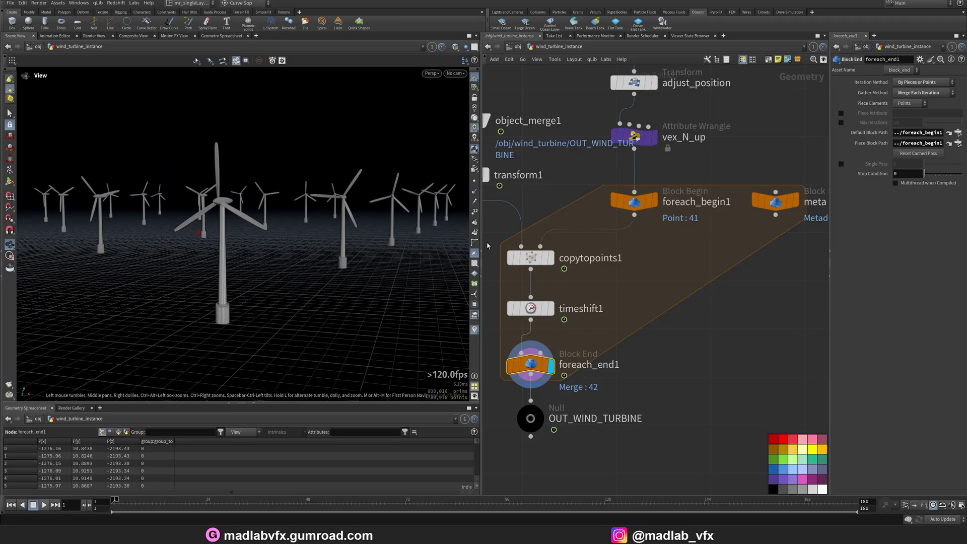
pyautogui.moveTo(665, 358); pyautogui.dragTo(701, 347, button='middle')
pyautogui.moveTo(271, 208); pyautogui.dragTo(257, 234)
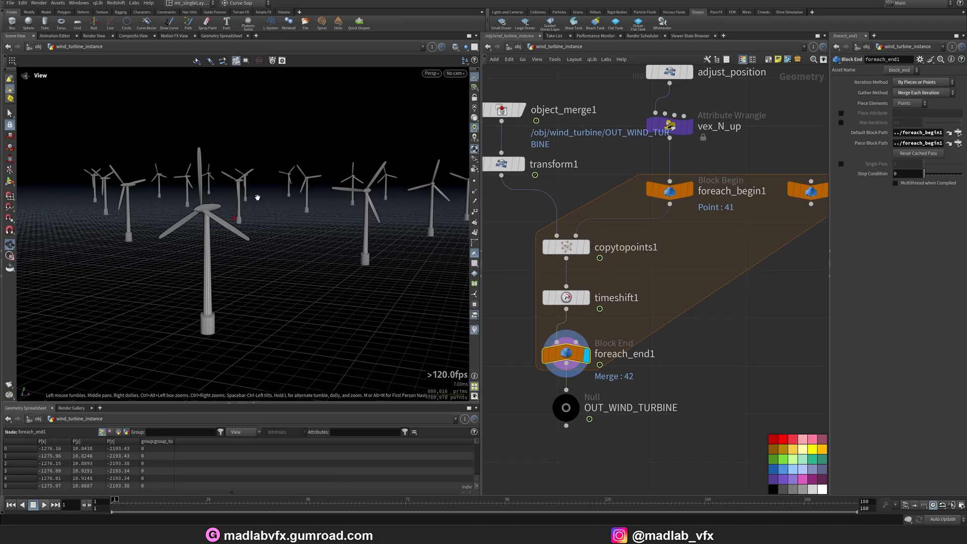
pyautogui.moveTo(352, 217); pyautogui.dragTo(300, 231)
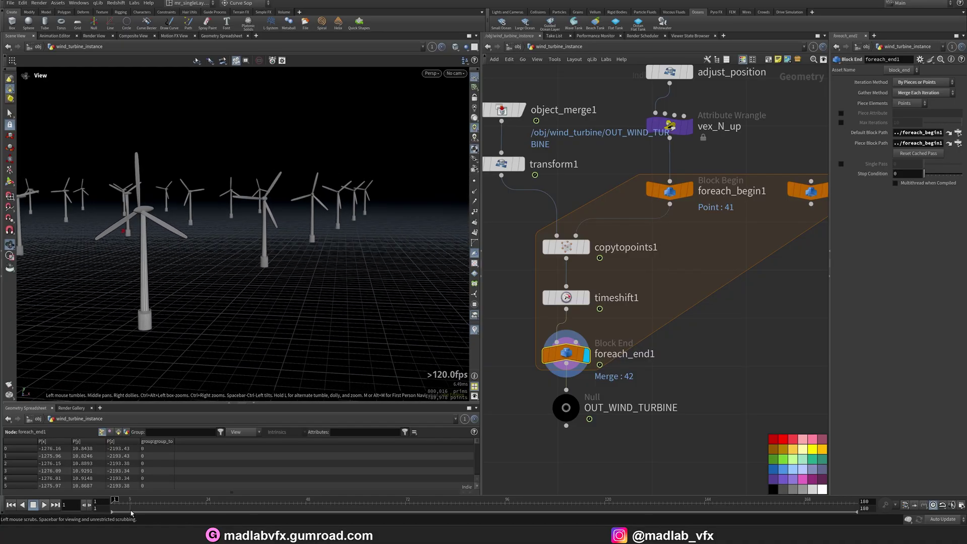
pyautogui.click(145, 503)
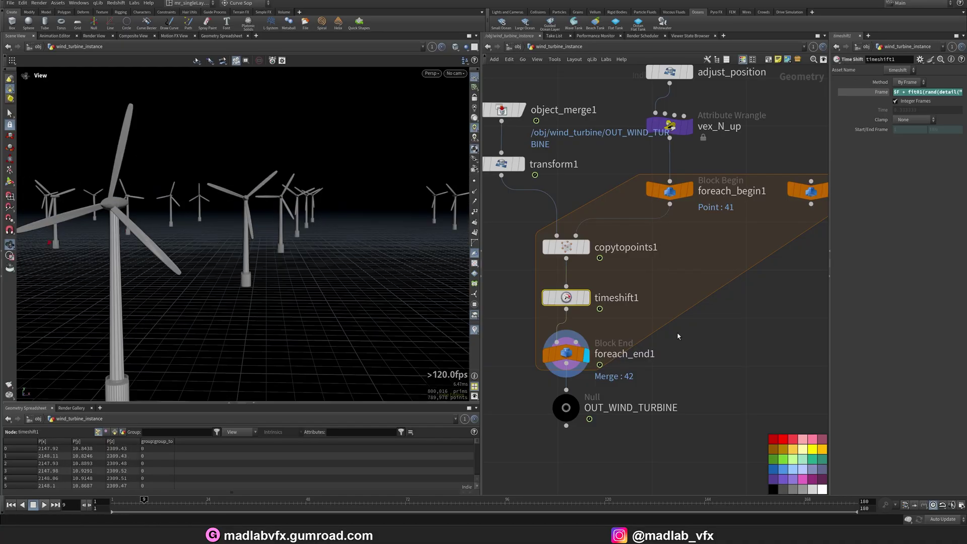
# Examine timeshift1's Frame expression in a temporarily widened parameter pane.
pyautogui.moveTo(696, 330); pyautogui.dragTo(629, 328, button='middle')
pyautogui.moveTo(598, 235); pyautogui.dragTo(654, 233, button='middle')
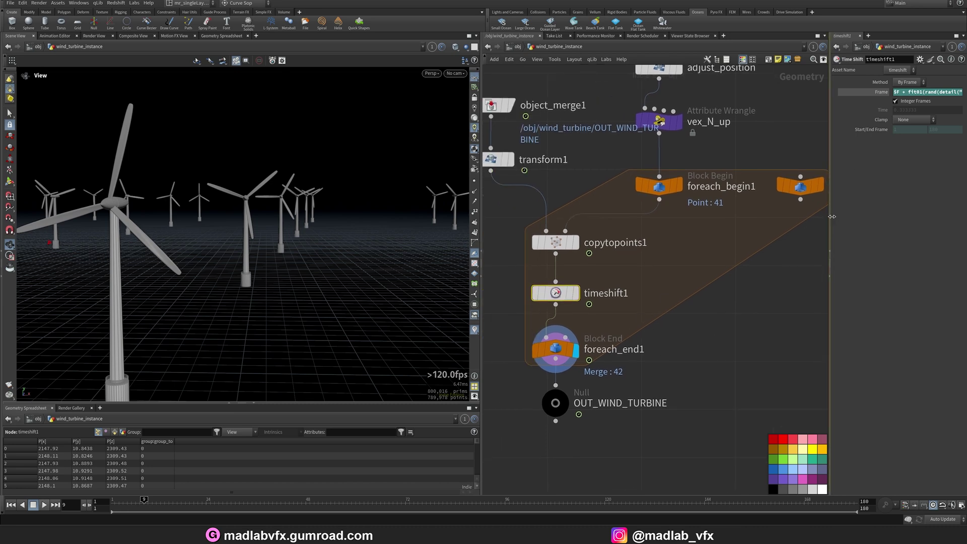
pyautogui.moveTo(829, 216); pyautogui.dragTo(682, 217)
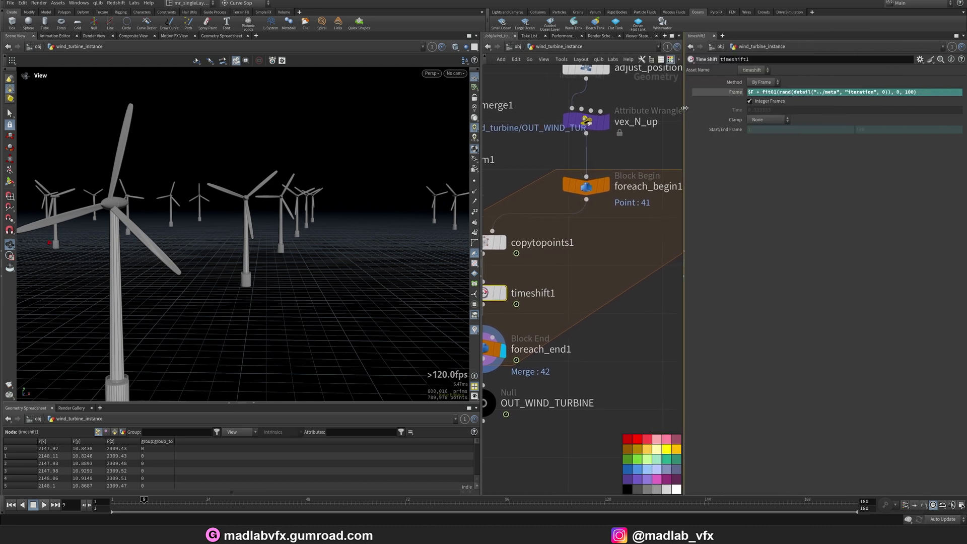
pyautogui.moveTo(685, 107); pyautogui.dragTo(679, 108)
pyautogui.moveTo(683, 357); pyautogui.dragTo(808, 347)
# Return to the obj level, enter the LOOKDEV network and display the ocean_surface and ocean_refraction imports in turn.
pyautogui.press('u')
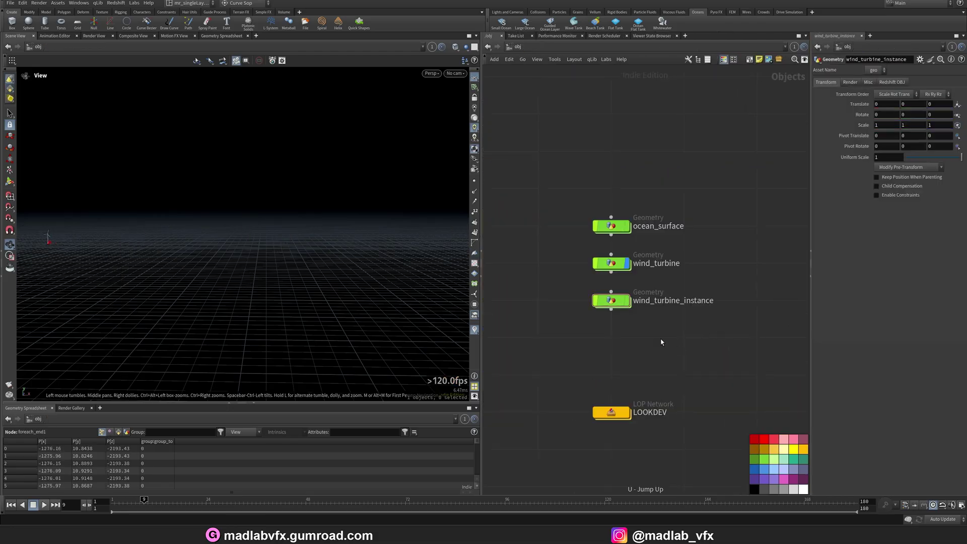
pyautogui.doubleClick(596, 373)
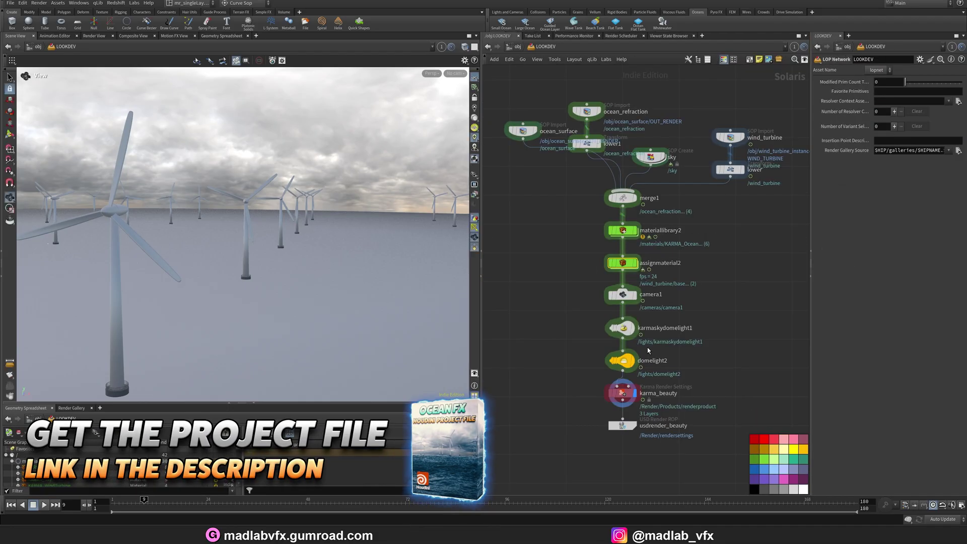
pyautogui.moveTo(742, 278); pyautogui.dragTo(753, 307, button='middle')
pyautogui.scroll(2, 514, 201)
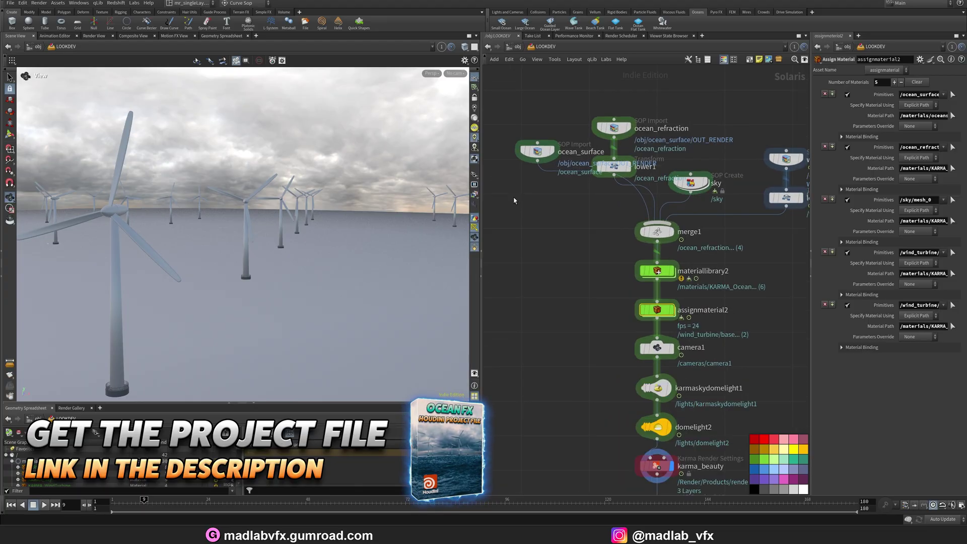
pyautogui.click(537, 152)
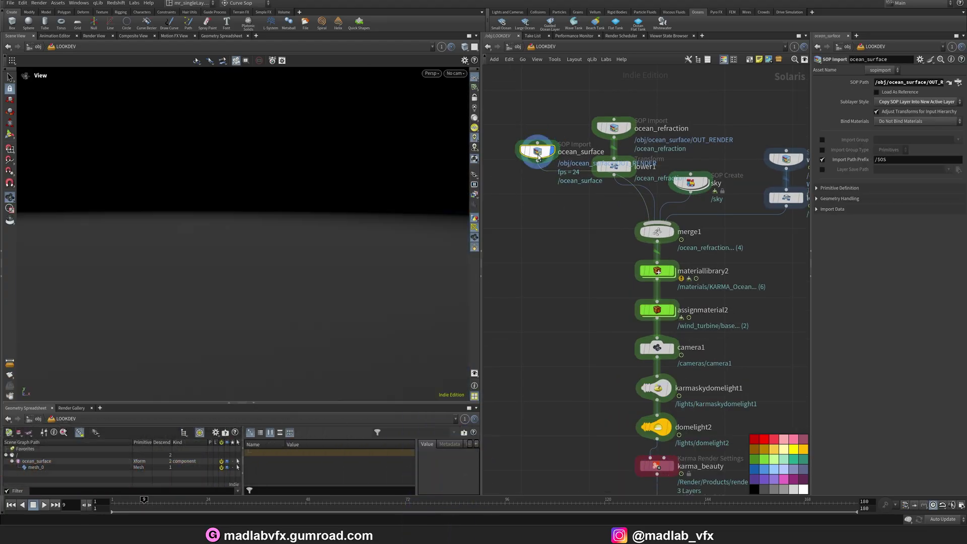
pyautogui.click(628, 129)
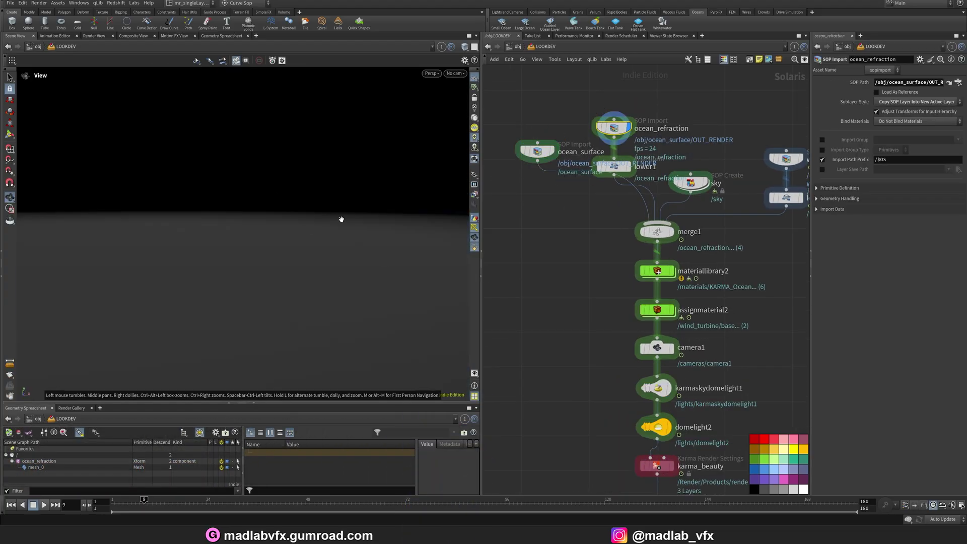
# Display camera1 and look at the scene through /cameras/camera1.
pyautogui.click(456, 74)
pyautogui.moveTo(673, 386); pyautogui.dragTo(642, 272, button='middle')
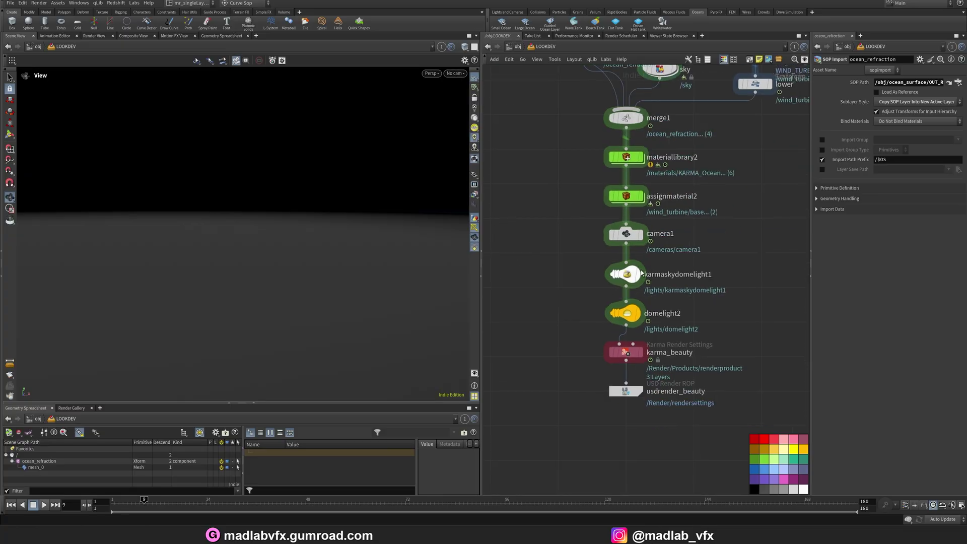
pyautogui.click(644, 235)
pyautogui.click(460, 74)
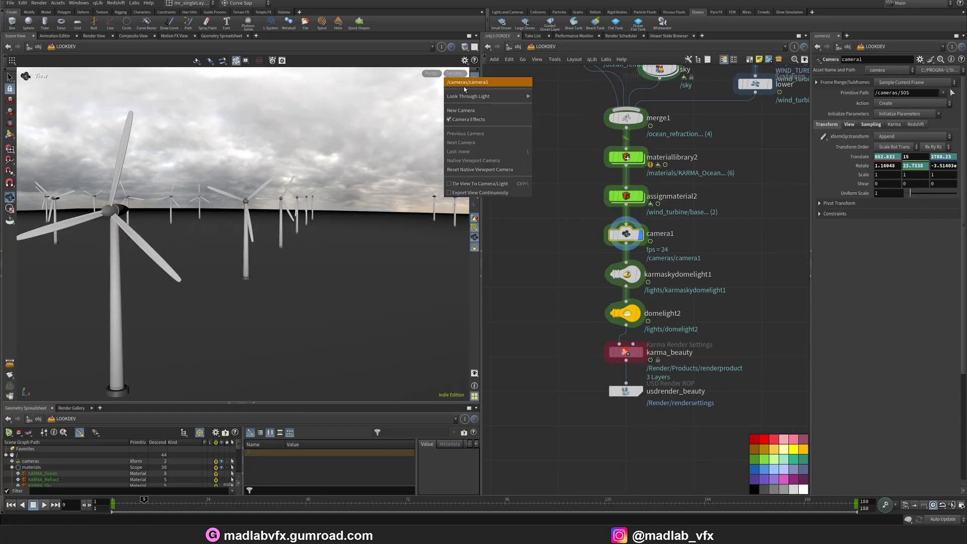
pyautogui.click(464, 84)
# Enter the sky SOP Create network and examine the whole tube geometry framed in the viewport.
pyautogui.moveTo(734, 232); pyautogui.dragTo(680, 328, button='middle')
pyautogui.scroll(-3, 679, 327)
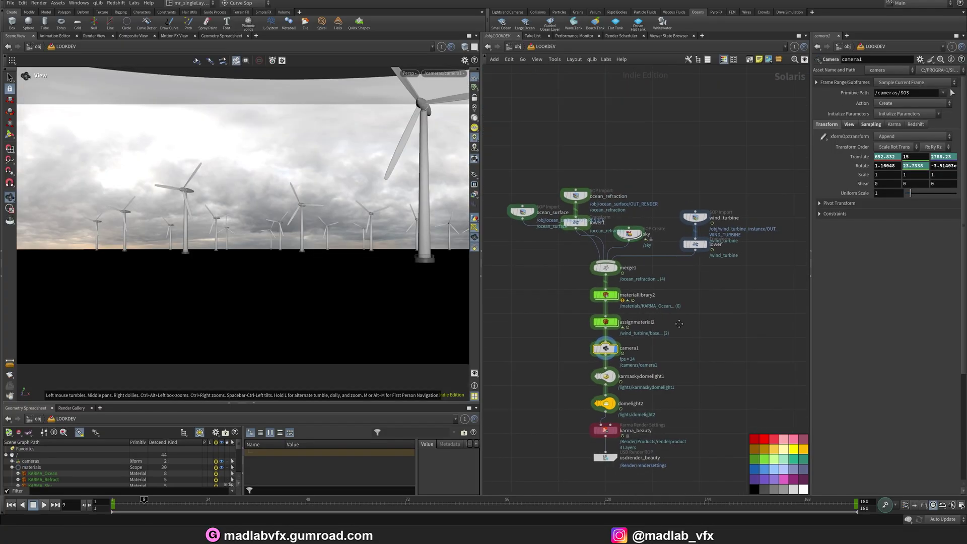
pyautogui.scroll(4, 655, 187)
pyautogui.click(606, 270)
pyautogui.doubleClick(604, 277)
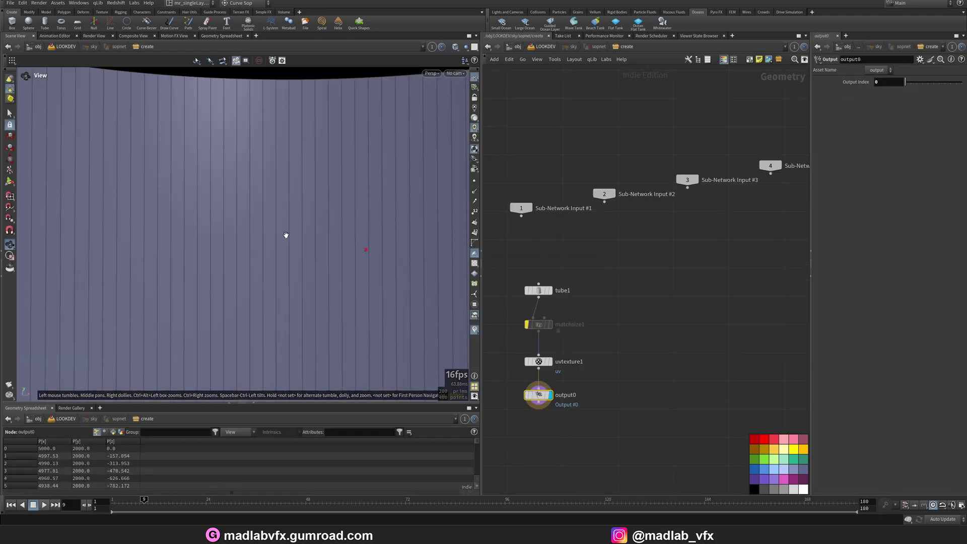
pyautogui.press('g')
pyautogui.moveTo(296, 231)
pyautogui.mouseDown()
pyautogui.moveTo(305, 244)
pyautogui.moveTo(373, 210)
pyautogui.moveTo(303, 233)
pyautogui.moveTo(315, 227)
pyautogui.mouseUp()
pyautogui.moveTo(297, 139); pyautogui.dragTo(299, 242)
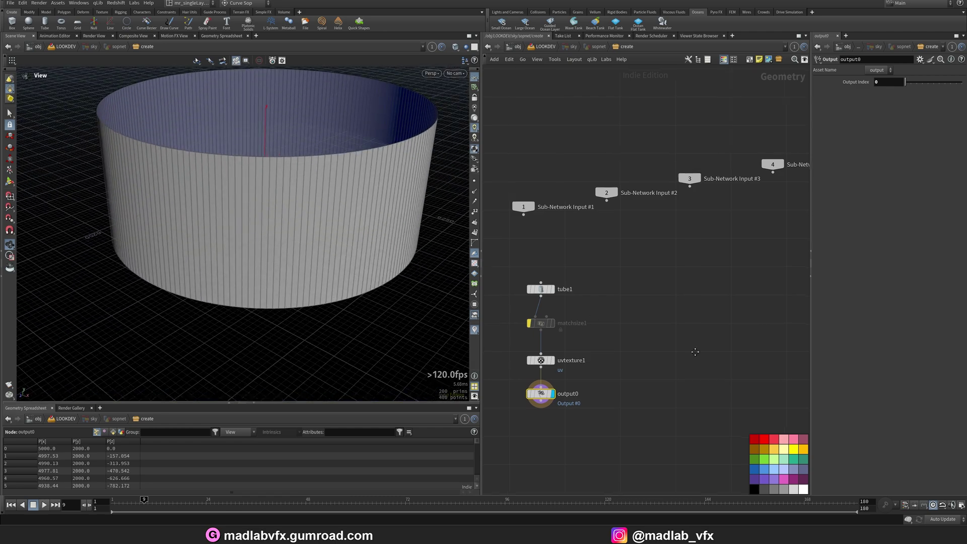
# Display uvtexture1 and turn on the UV grid texture in the viewport to examine the tube's UVs.
pyautogui.moveTo(695, 352); pyautogui.dragTo(736, 325, button='middle')
pyautogui.scroll(2, 621, 324)
pyautogui.click(570, 340)
pyautogui.click(581, 339)
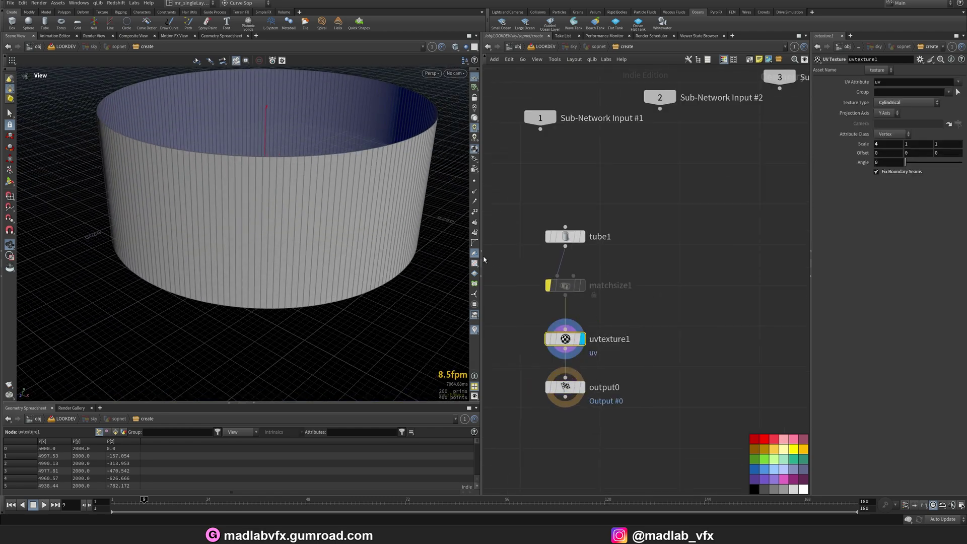
pyautogui.click(474, 264)
pyautogui.moveTo(322, 264); pyautogui.dragTo(352, 266)
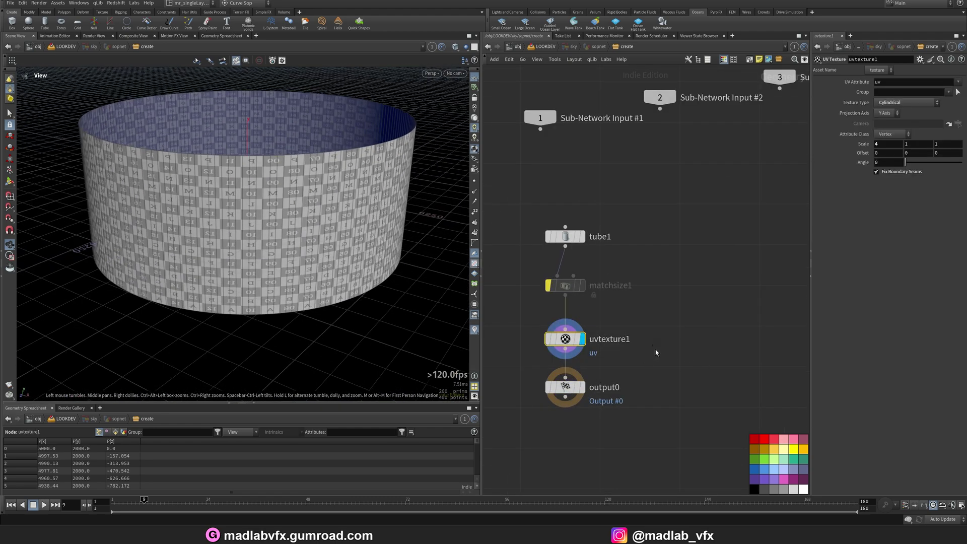
# Return to the LOOKDEV network and display the wind_turbine import and its lower transform to examine the turbines.
pyautogui.press('u')
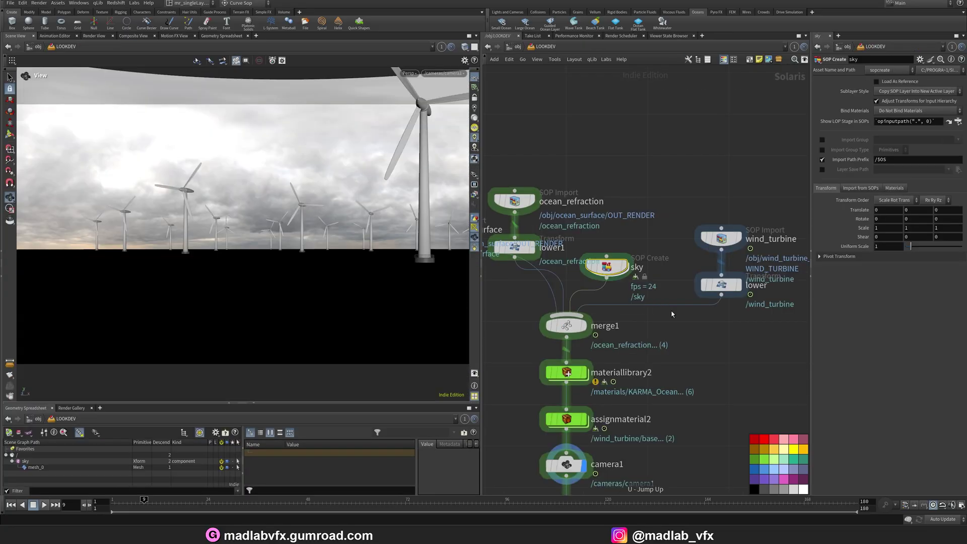
pyautogui.moveTo(690, 368); pyautogui.dragTo(582, 361, button='middle')
pyautogui.click(630, 231)
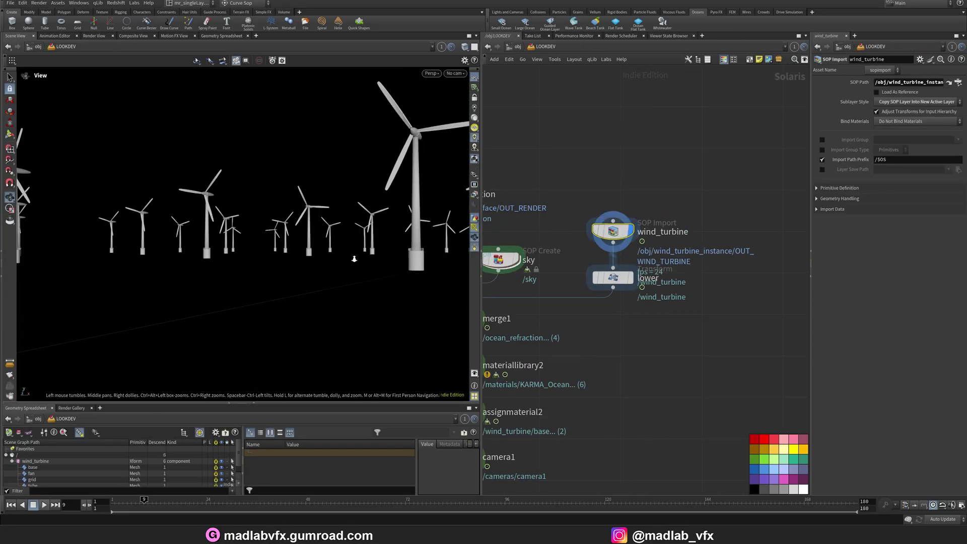
pyautogui.click(629, 284)
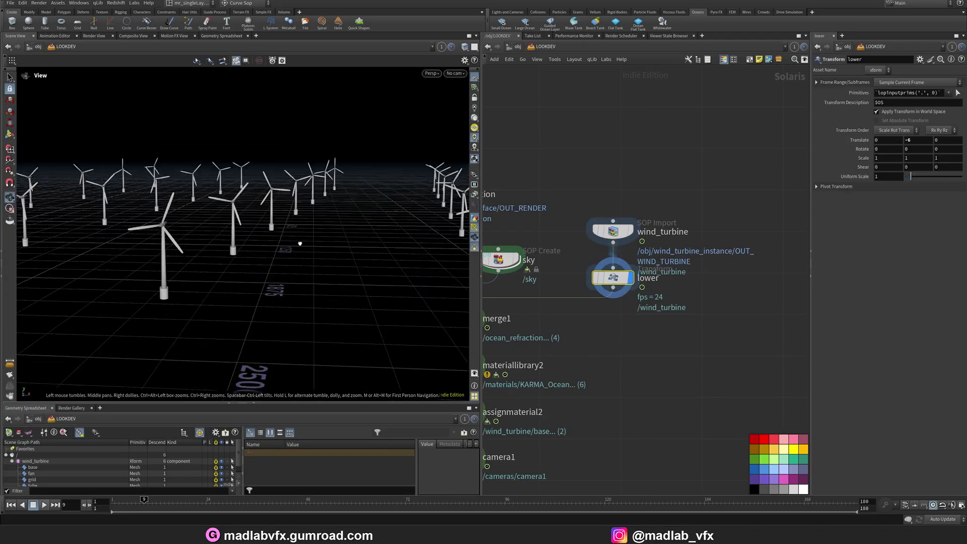
# Select the ocean_surface import and display it, followed by ocean_refraction, to compare the two ocean meshes.
pyautogui.moveTo(621, 311); pyautogui.dragTo(697, 312, button='middle')
pyautogui.moveTo(502, 294); pyautogui.dragTo(590, 296, button='middle')
pyautogui.click(543, 209)
pyautogui.moveTo(702, 200); pyautogui.dragTo(661, 226, button='middle')
pyautogui.scroll(2, 660, 226)
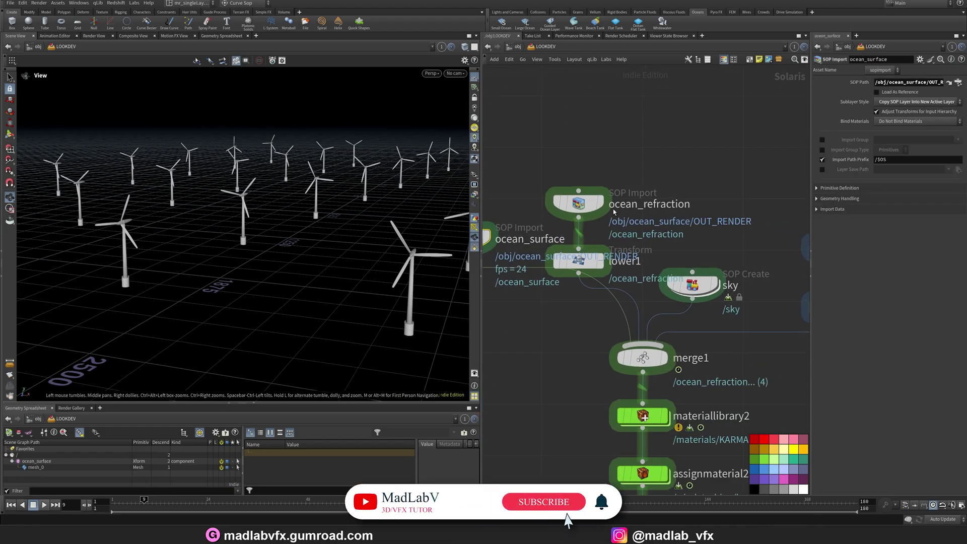
pyautogui.moveTo(519, 291); pyautogui.dragTo(547, 294, button='middle')
pyautogui.click(514, 240)
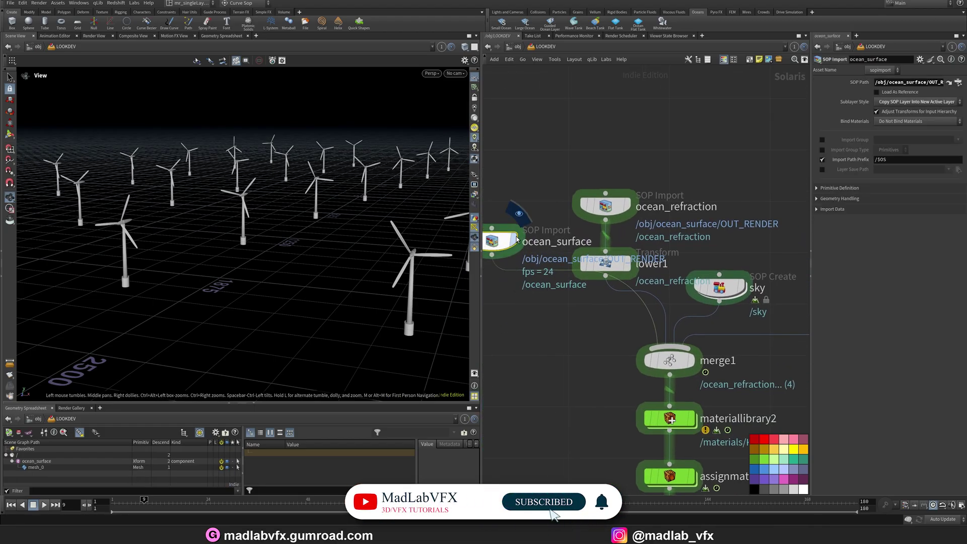
pyautogui.click(628, 205)
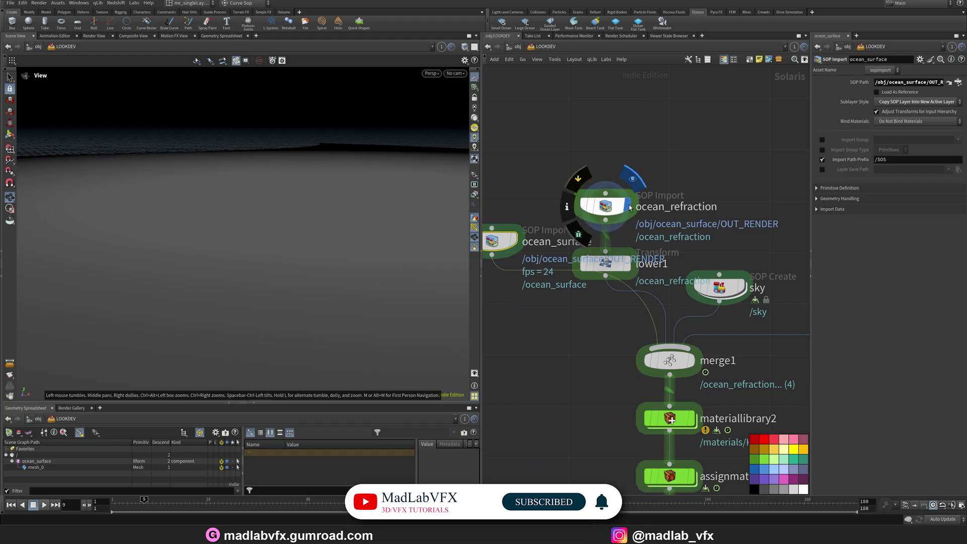
pyautogui.moveTo(649, 168); pyautogui.dragTo(607, 203, button='middle')
pyautogui.moveTo(402, 253); pyautogui.dragTo(325, 256)
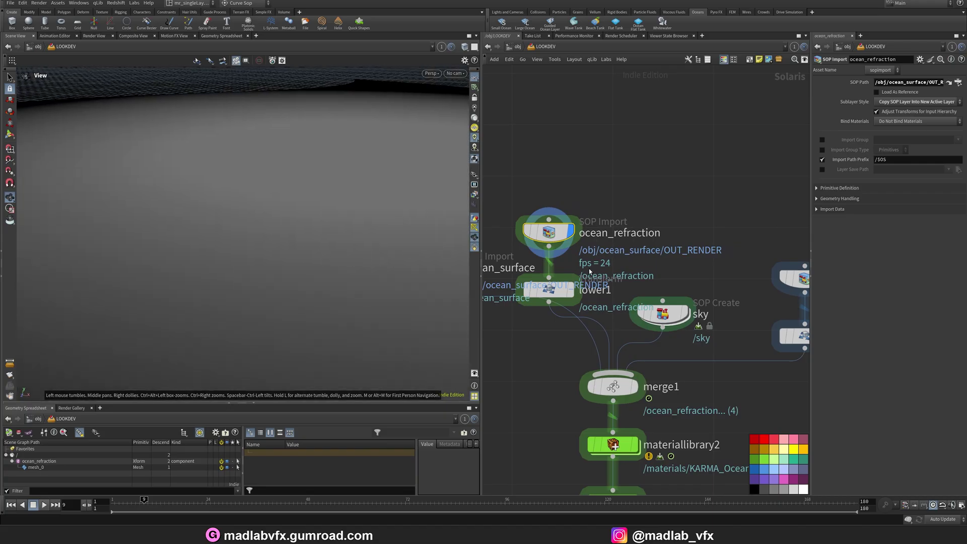
# Display the lower1 transform below ocean_refraction and the merge1 node that combines the imports.
pyautogui.click(558, 291)
pyautogui.moveTo(301, 212); pyautogui.dragTo(341, 274)
pyautogui.moveTo(585, 354); pyautogui.dragTo(551, 241, button='middle')
pyautogui.click(604, 275)
# Display camera1 again, look through /cameras/camera1 and leave the node's debug flag off.
pyautogui.moveTo(564, 458); pyautogui.dragTo(562, 263, button='middle')
pyautogui.click(562, 263)
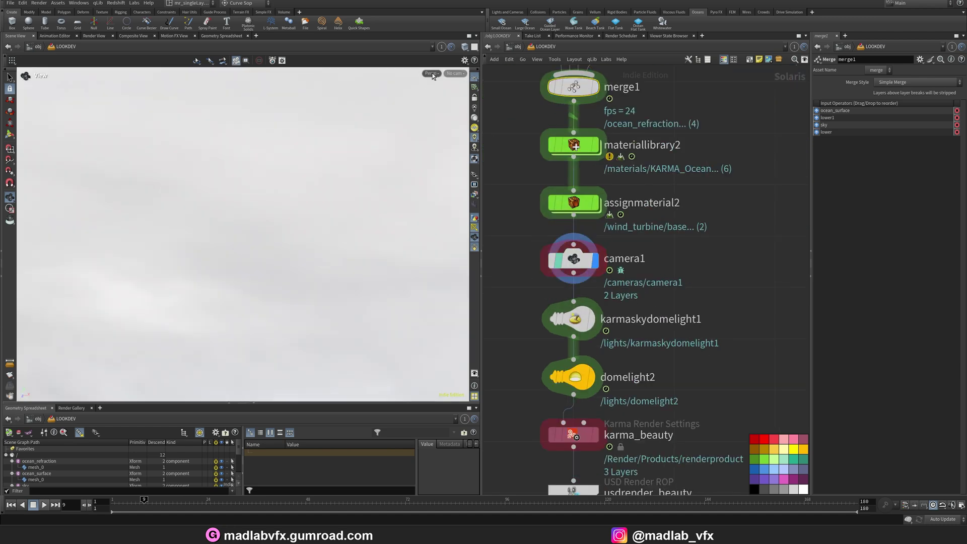
pyautogui.click(432, 74)
pyautogui.click(486, 95)
pyautogui.click(558, 261)
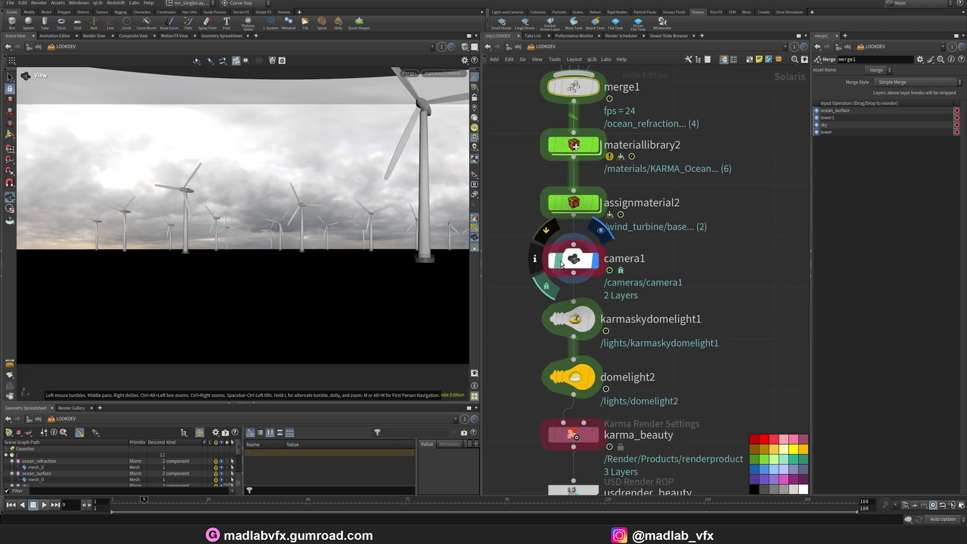
# Examine karmaskydomelight1's settings and domelight2's HDRI texture path in a widened parameter pane.
pyautogui.moveTo(661, 336); pyautogui.dragTo(643, 287, button='middle')
pyautogui.scroll(-2, 643, 287)
pyautogui.click(632, 297)
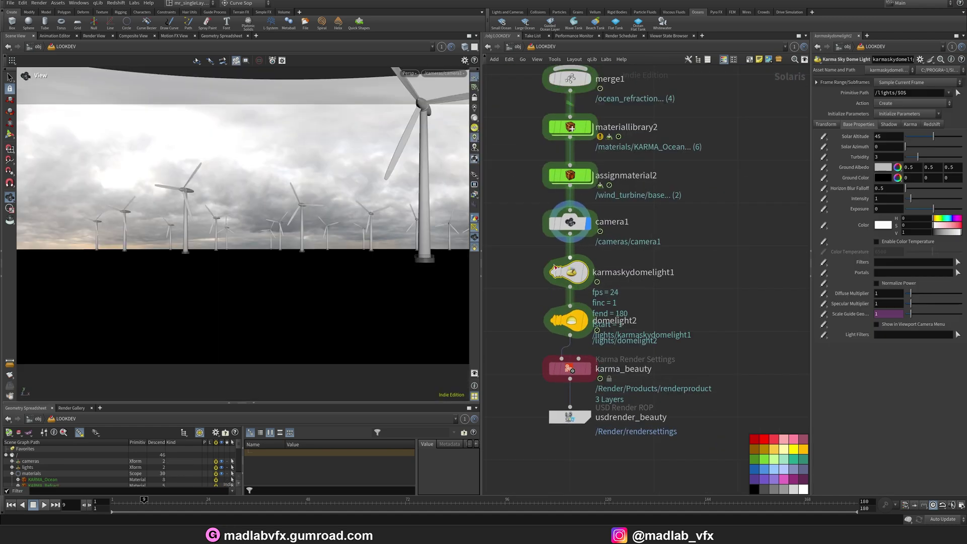
pyautogui.moveTo(811, 294); pyautogui.dragTo(705, 293)
pyautogui.click(918, 201)
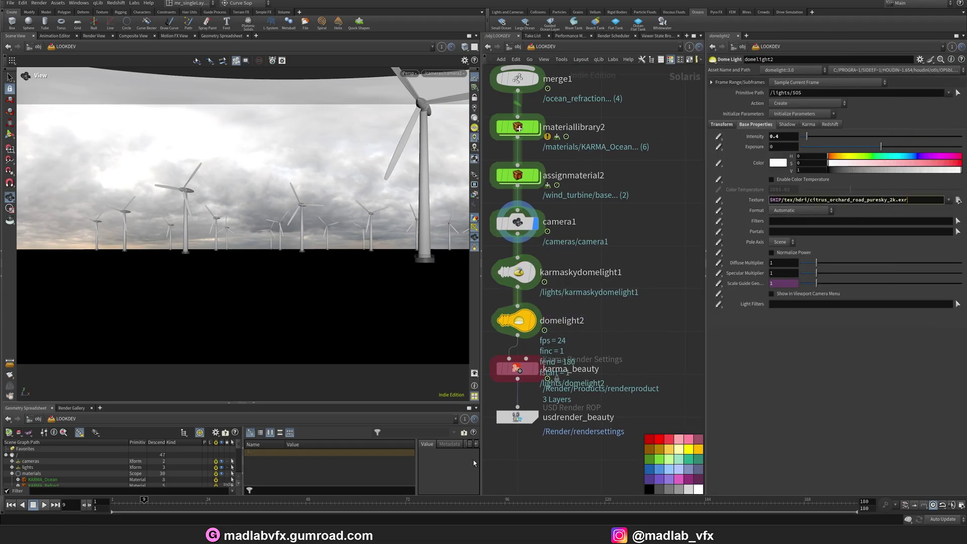
pyautogui.press('Return')
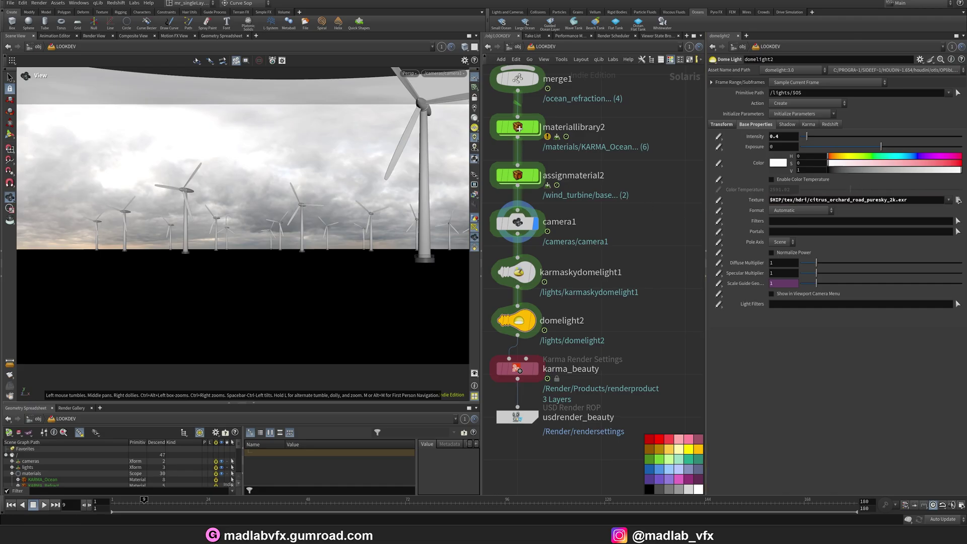
# Switch to the browser, show Poly Haven's Citrus Orchard Road (Pure Sky) page maximized with its address highlighted, and return to Houdini.
pyautogui.moveTo(388, 133); pyautogui.dragTo(270, 126)
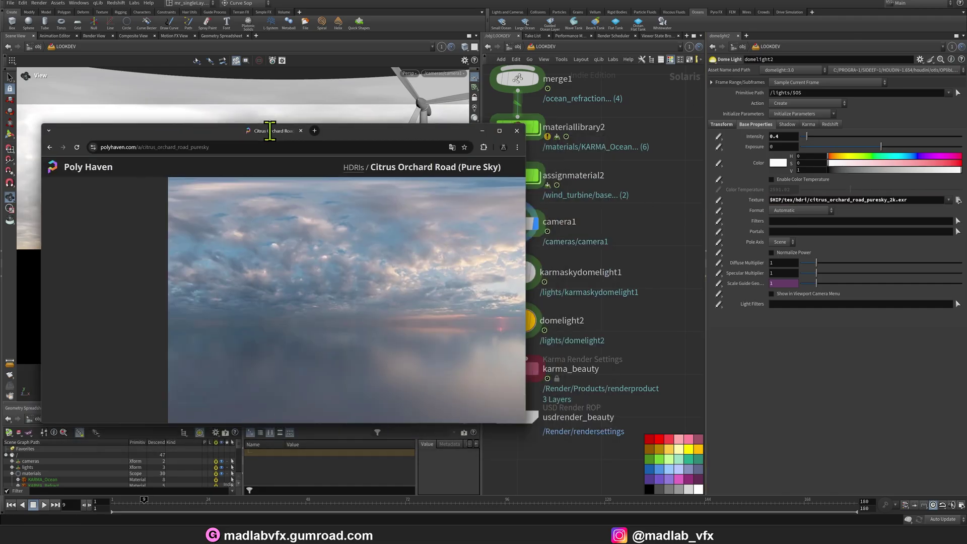
pyautogui.click(508, 132)
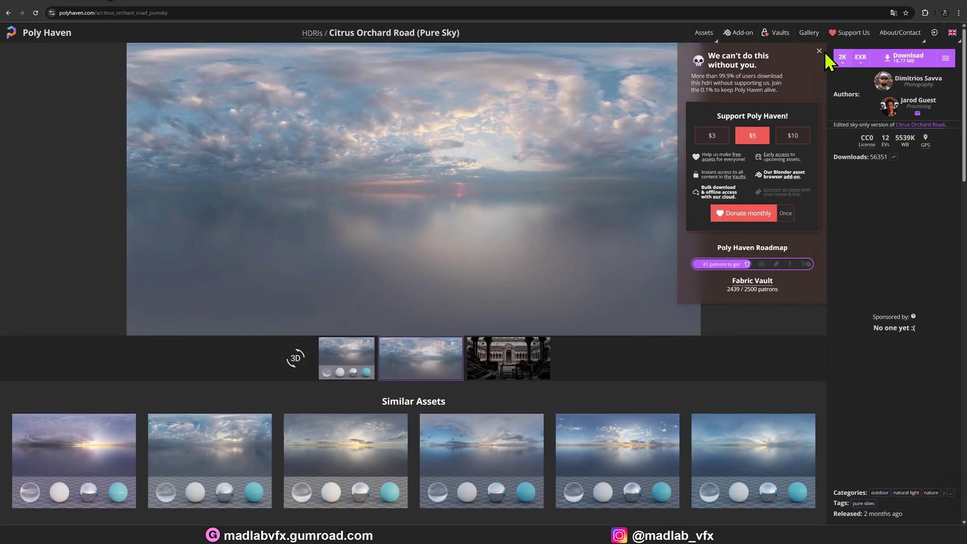
pyautogui.click(185, 14)
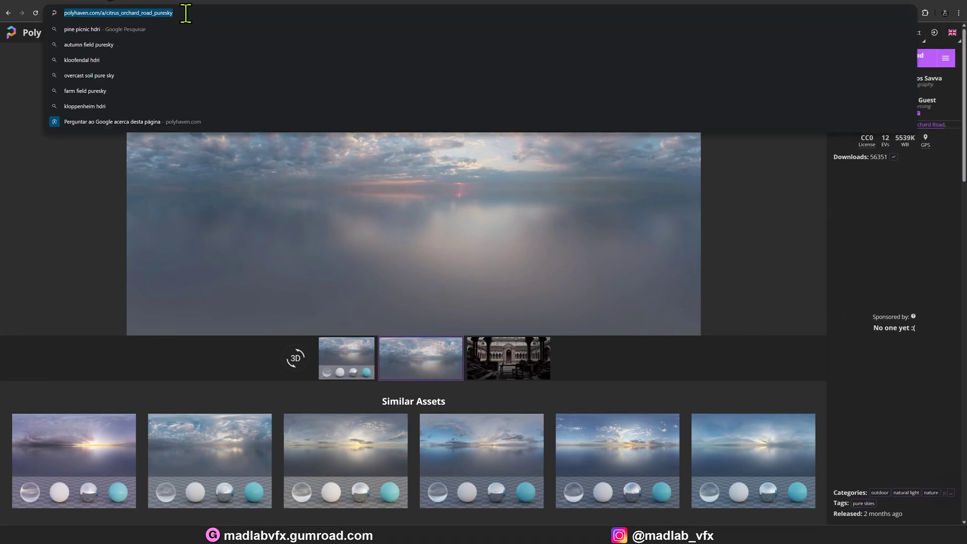
pyautogui.press('Escape')
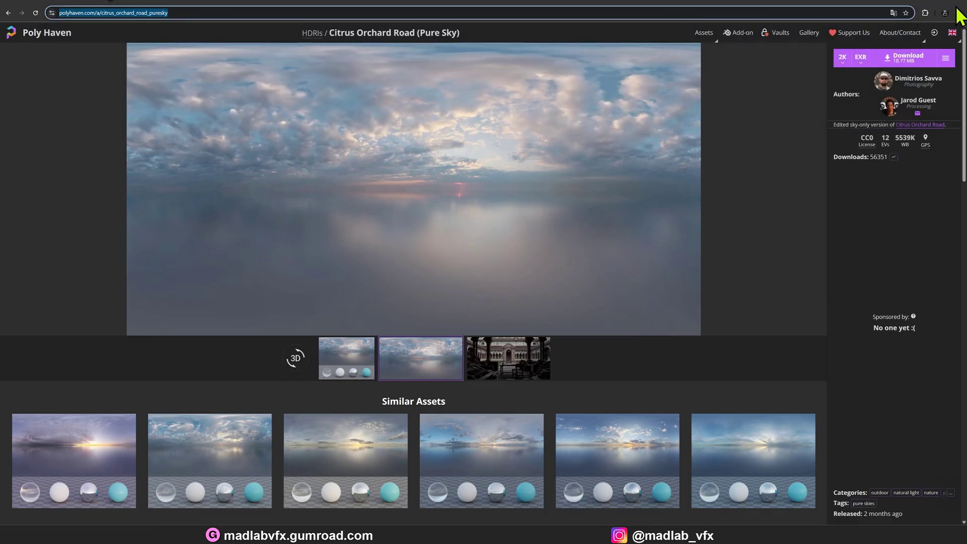
pyautogui.click(928, 2)
# Narrow the parameter pane, enter materiallibrary2 and examine the oceansurface VEX Material Builder's settings.
pyautogui.moveTo(680, 334); pyautogui.dragTo(742, 333)
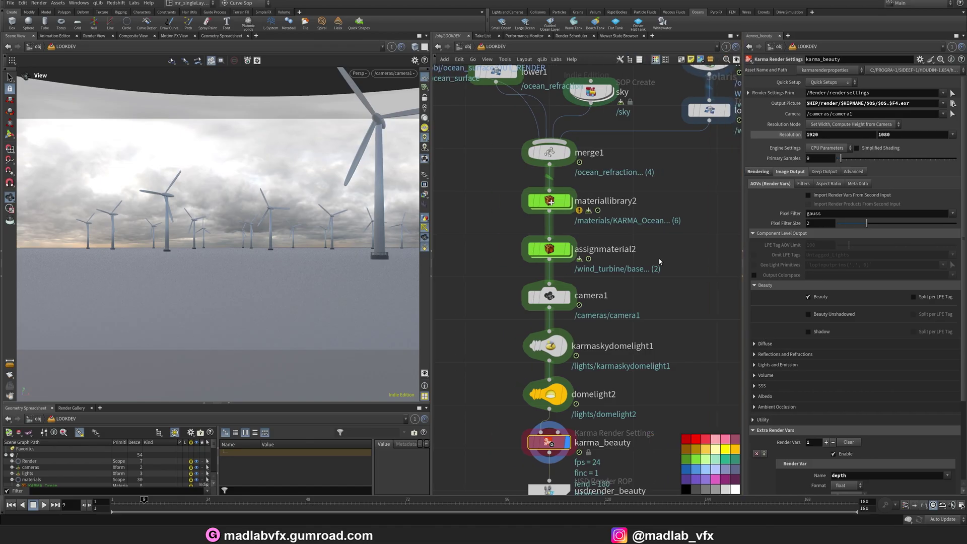
pyautogui.doubleClick(549, 209)
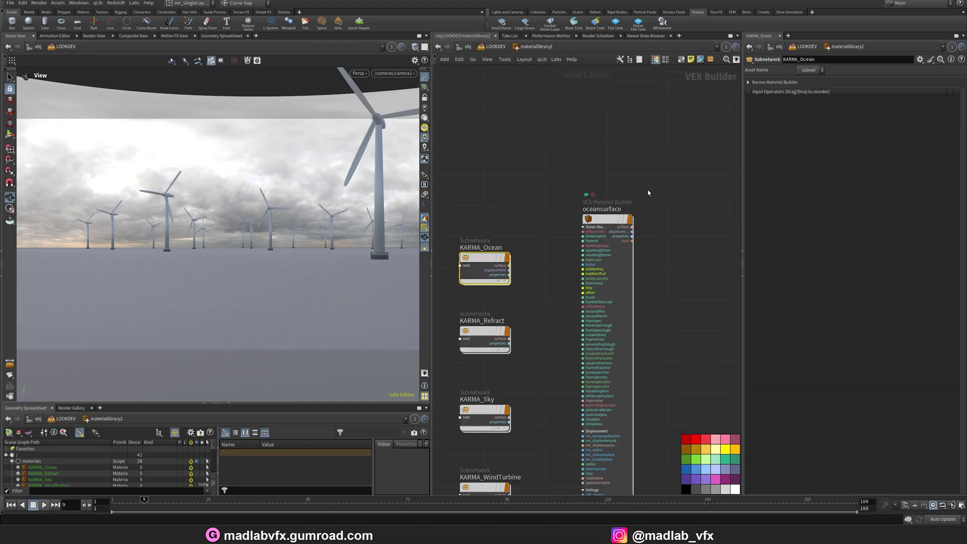
pyautogui.moveTo(554, 239); pyautogui.dragTo(525, 237, button='middle')
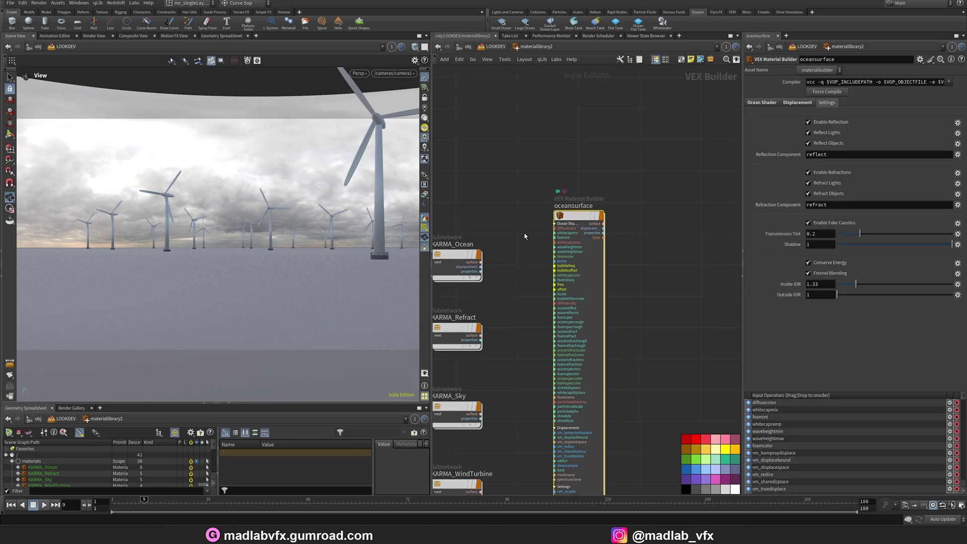
# Open the mat network from the object level and show its oceansurface material builder.
pyautogui.click(467, 47)
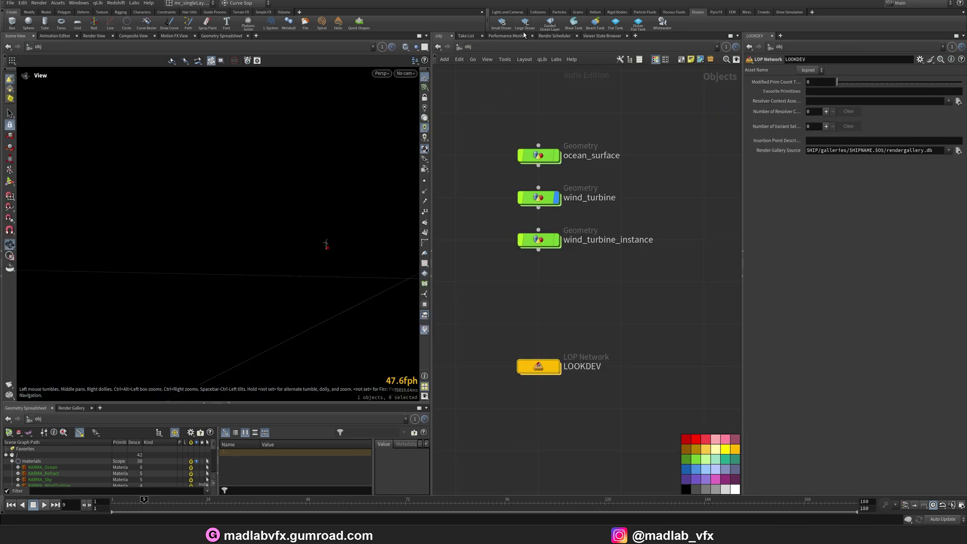
pyautogui.click(470, 47)
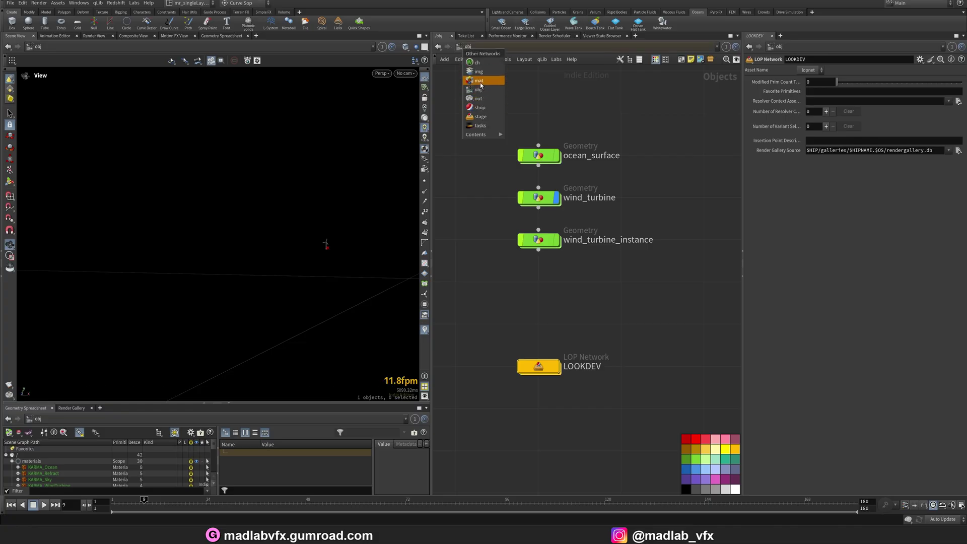
pyautogui.click(479, 82)
pyautogui.click(566, 134)
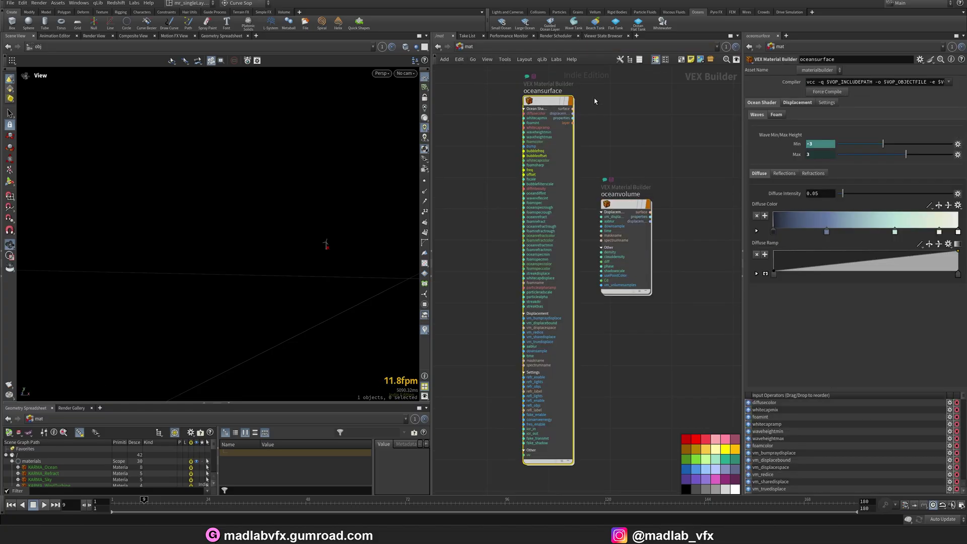
# Return to the obj network and enter materiallibrary2 inside LOOKDEV to show all its materials.
pyautogui.click(464, 46)
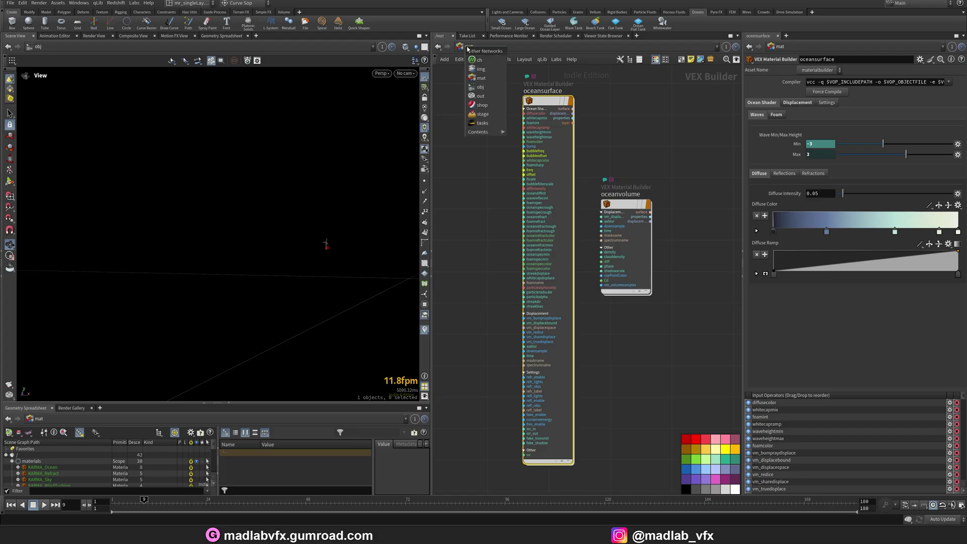
pyautogui.click(479, 86)
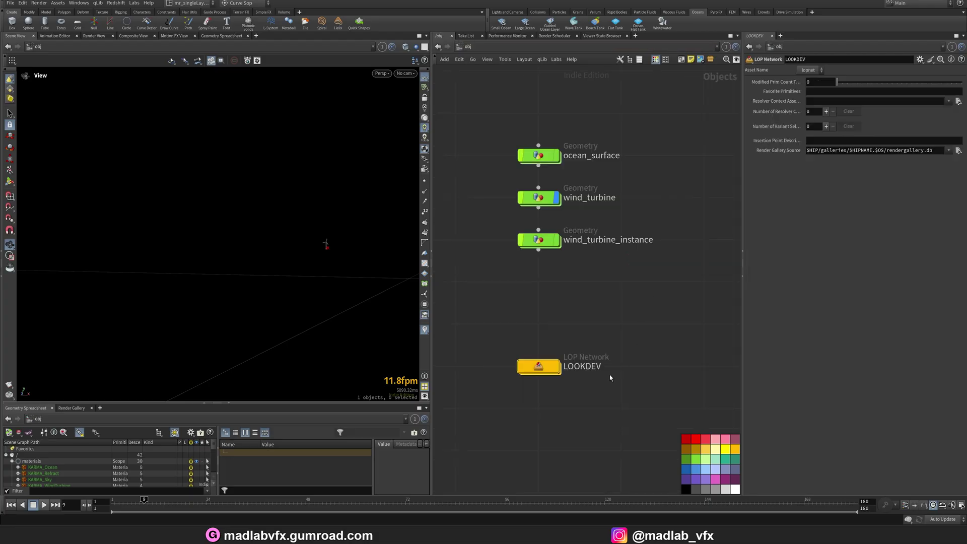
pyautogui.doubleClick(537, 366)
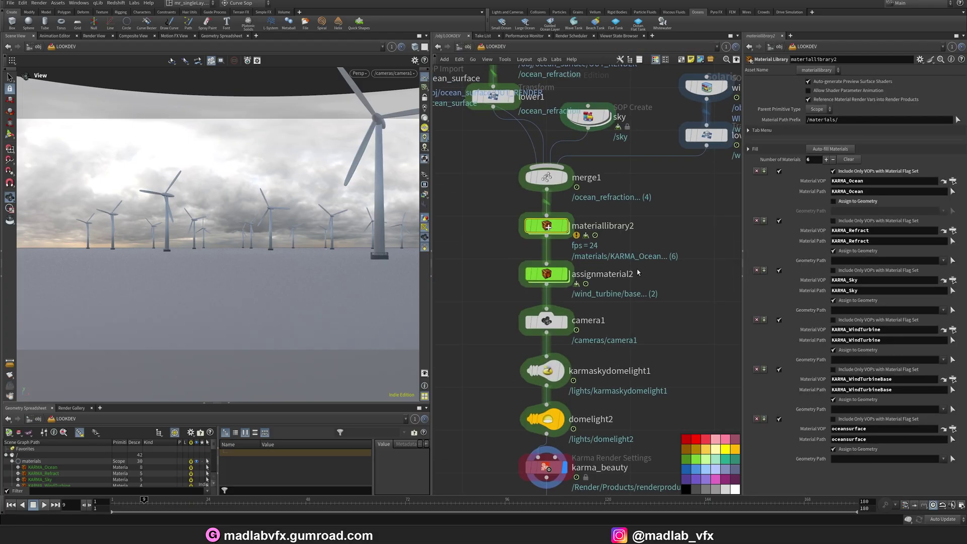
pyautogui.doubleClick(546, 226)
pyautogui.moveTo(620, 171); pyautogui.dragTo(550, 286)
pyautogui.moveTo(651, 311); pyautogui.dragTo(647, 246, button='middle')
pyautogui.press('h')
# Enter the KARMA_Refract material, examine its ramp1 colour ramp and return to materiallibrary2.
pyautogui.click(510, 182)
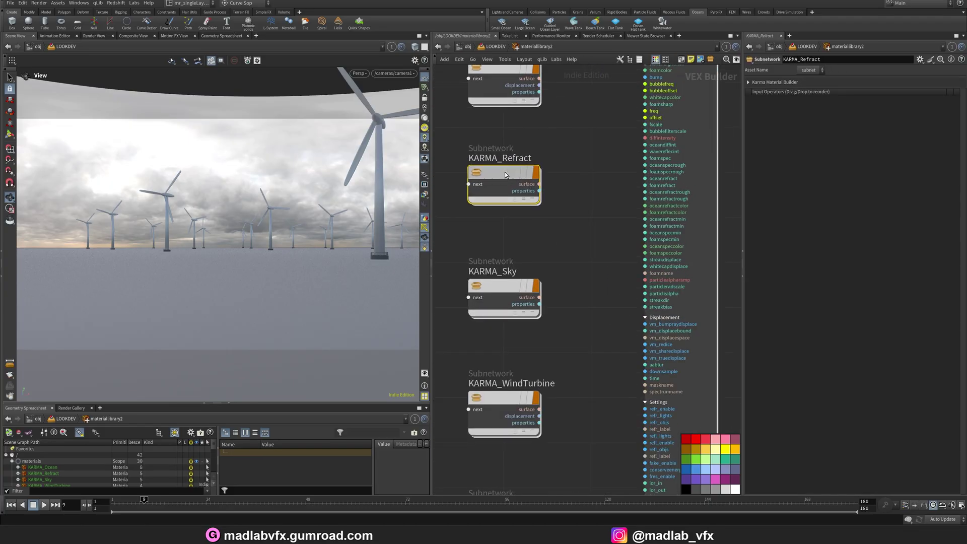
pyautogui.press('i')
pyautogui.scroll(3, 576, 301)
pyautogui.click(565, 261)
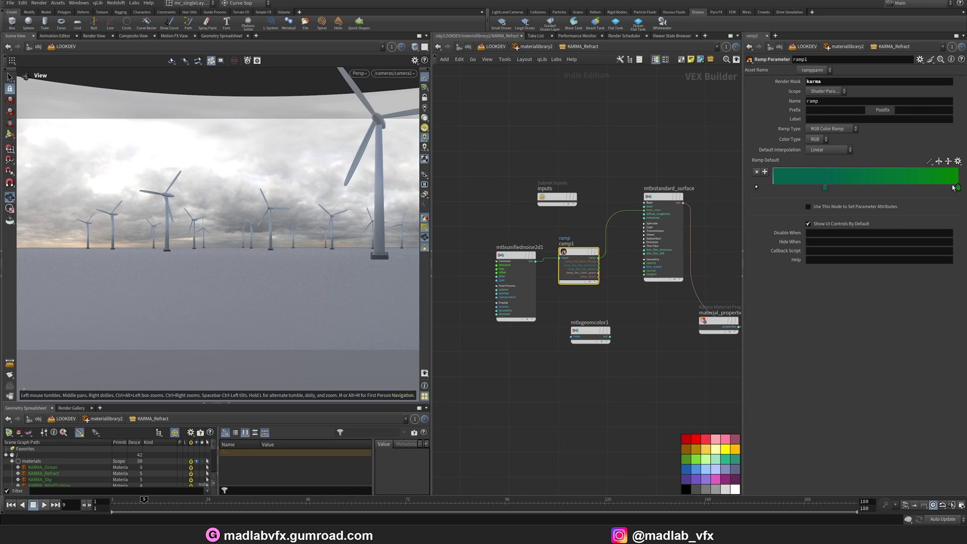
pyautogui.press('u')
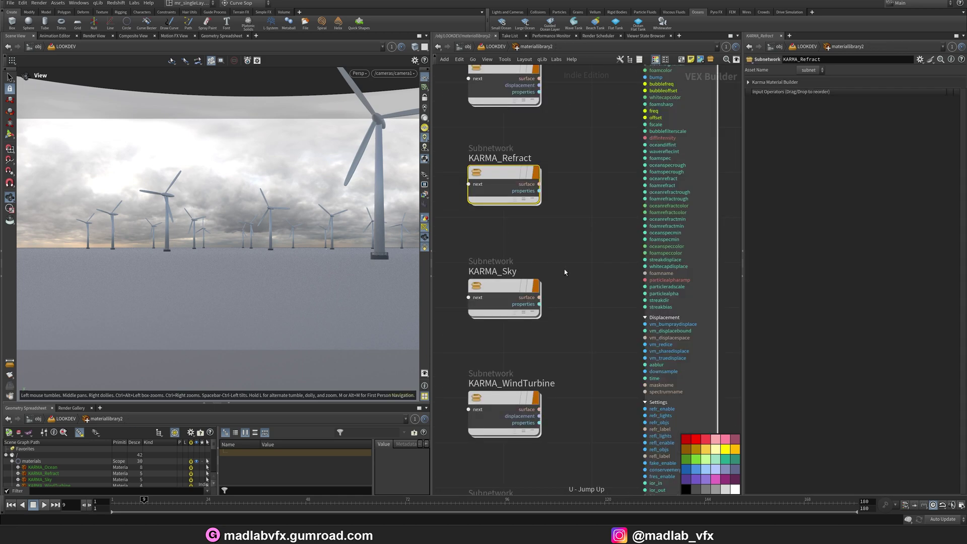
# Enter the KARMA_Sky material and examine its mtlximage1 HDRI texture and the colour correction feeding the unlit surface.
pyautogui.doubleClick(500, 295)
pyautogui.moveTo(519, 306); pyautogui.dragTo(567, 285, button='middle')
pyautogui.moveTo(541, 260); pyautogui.dragTo(486, 356)
pyautogui.scroll(3, 619, 356)
pyautogui.moveTo(579, 295); pyautogui.dragTo(561, 261)
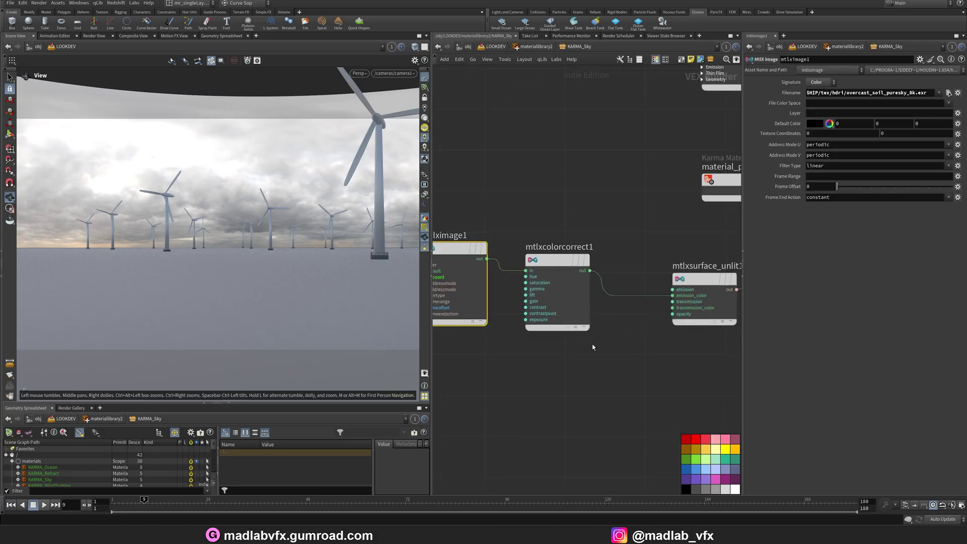
pyautogui.scroll(-1, 594, 349)
pyautogui.moveTo(657, 366); pyautogui.dragTo(571, 356, button='middle')
pyautogui.moveTo(606, 305); pyautogui.dragTo(584, 290)
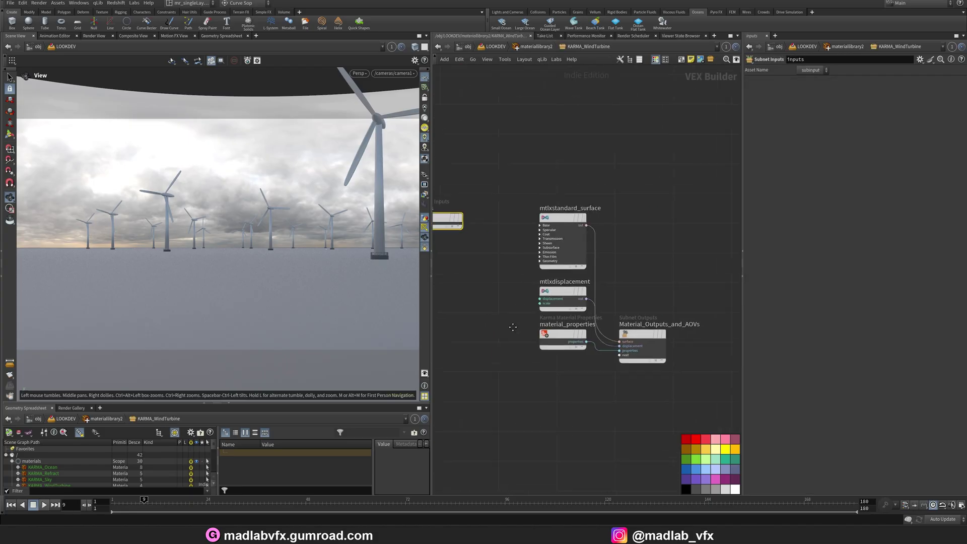
# Examine the mtlxstandard_surface settings of KARMA_WindTurbine and return to materiallibrary2.
pyautogui.click(549, 240)
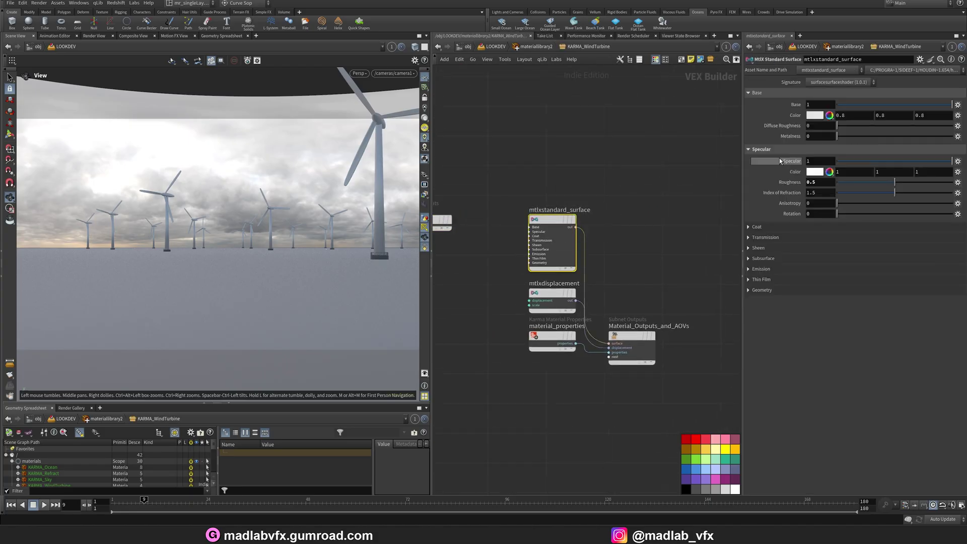
pyautogui.moveTo(655, 190); pyautogui.dragTo(640, 196, button='middle')
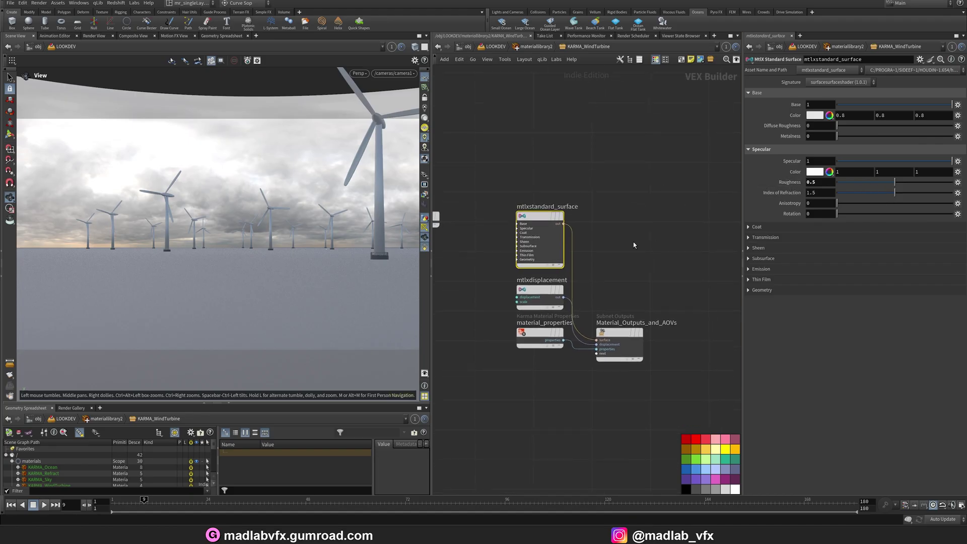
pyautogui.press('u')
# Select the KARMA_WindTurbineBase material and view the turbine's base and railing up close in the viewport.
pyautogui.click(547, 395)
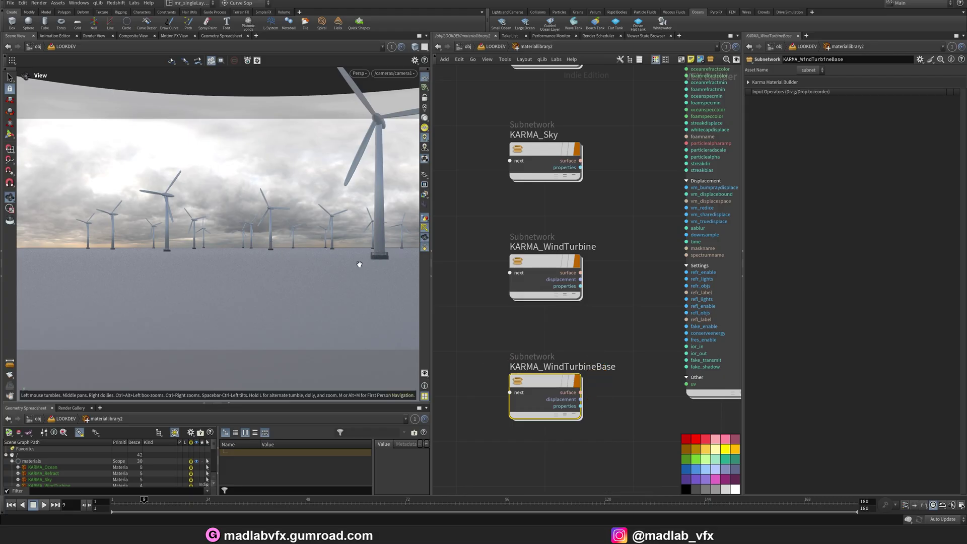
pyautogui.moveTo(359, 264); pyautogui.dragTo(276, 260, button='middle')
pyautogui.moveTo(276, 261)
pyautogui.mouseDown(button='right')
pyautogui.moveTo(348, 266)
pyautogui.moveTo(274, 274)
pyautogui.mouseUp(button='right')
pyautogui.moveTo(348, 251); pyautogui.dragTo(280, 263, button='middle')
pyautogui.moveTo(280, 263); pyautogui.dragTo(386, 136)
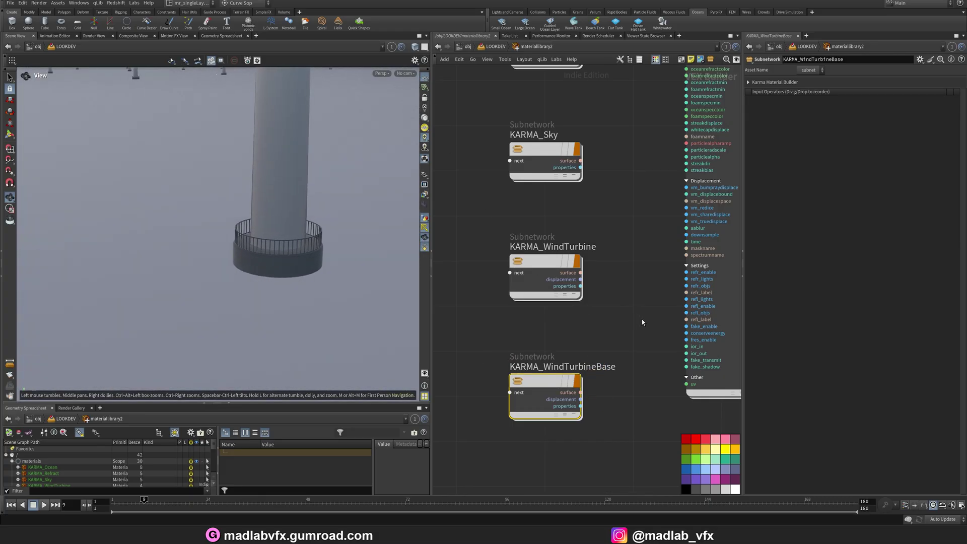
# Return to LOOKDEV, select karma_beauty and render the camera1 view with Karma CPU in a resized viewport.
pyautogui.press('u')
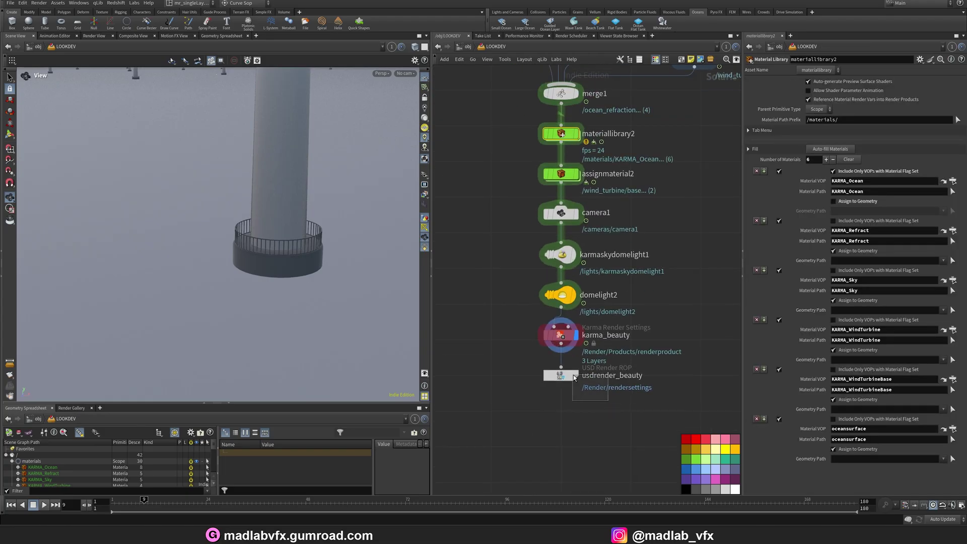
pyautogui.moveTo(573, 375); pyautogui.dragTo(539, 321)
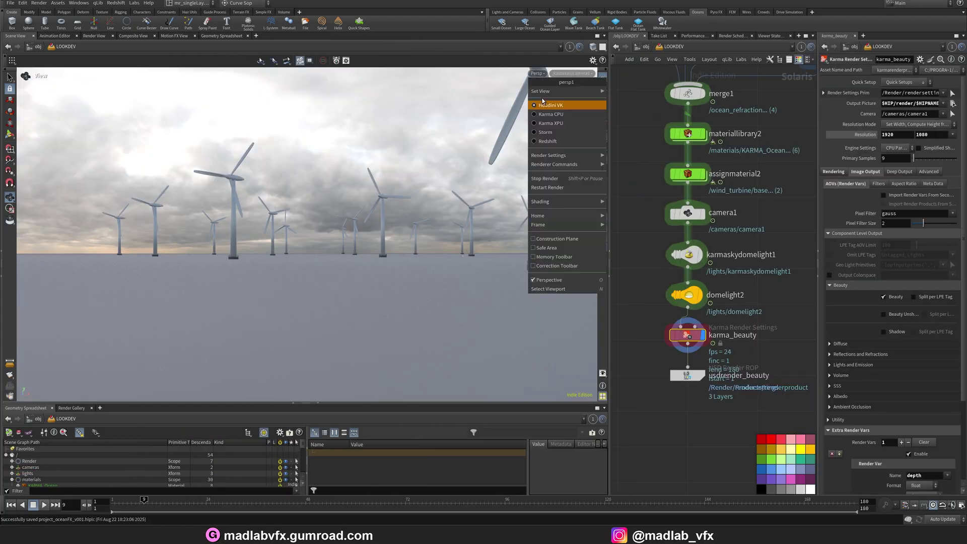
pyautogui.click(544, 103)
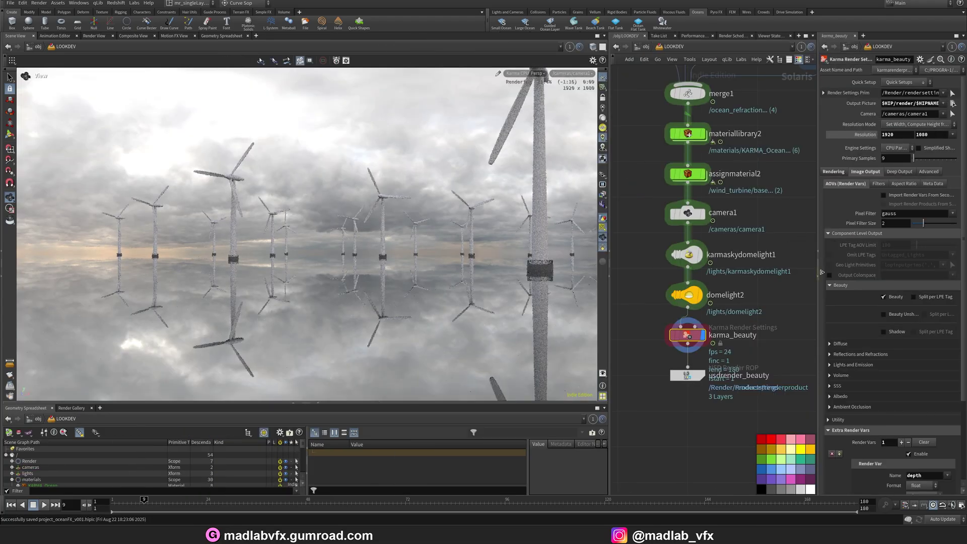
pyautogui.scroll(-3, 799, 299)
pyautogui.moveTo(680, 265); pyautogui.dragTo(683, 309, button='middle')
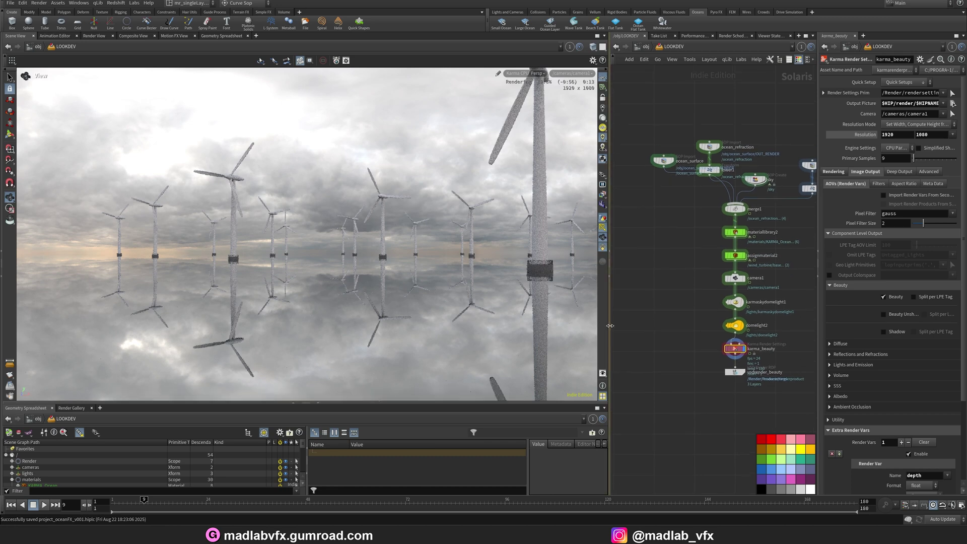
pyautogui.moveTo(610, 325); pyautogui.dragTo(533, 322)
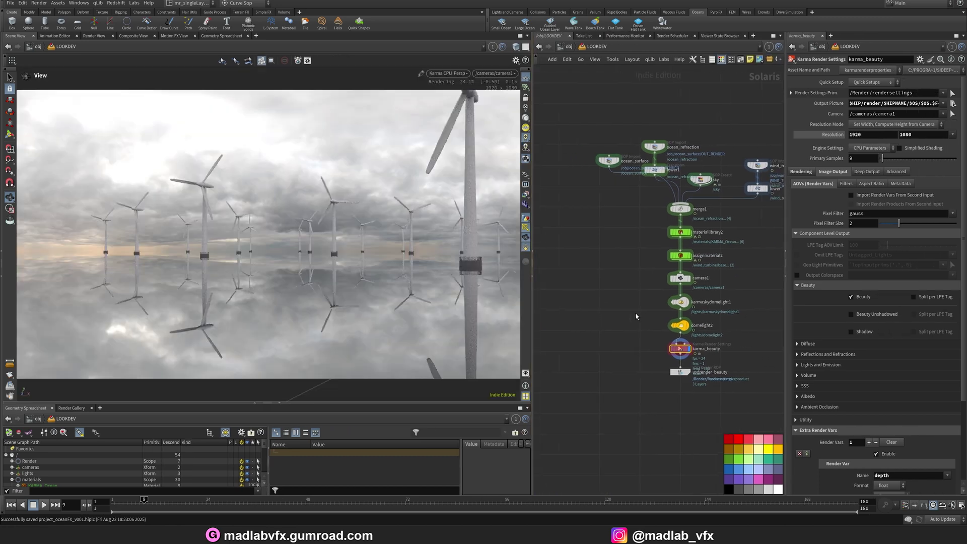
# Enter ocean_surface and save the save_spectra node's output to disk.
pyautogui.press('u')
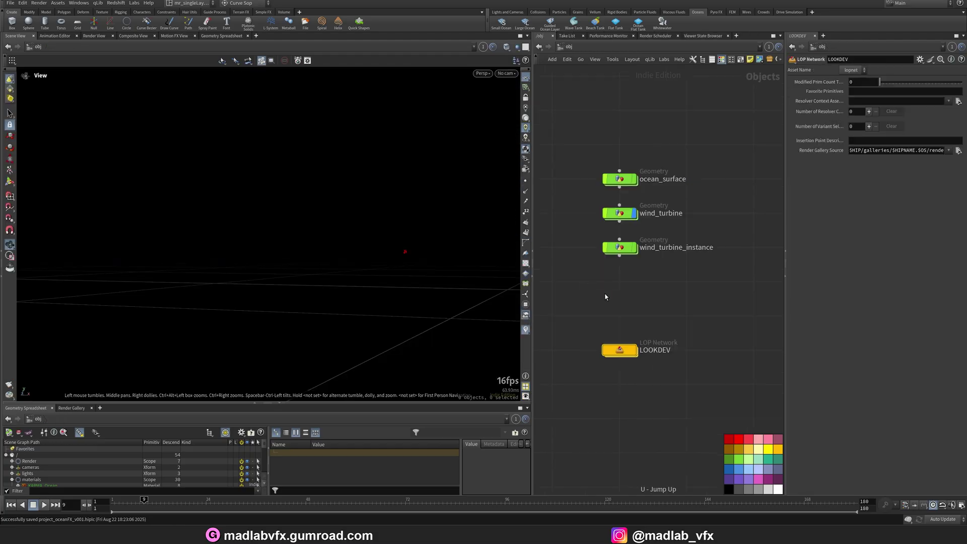
pyautogui.doubleClick(619, 179)
pyautogui.moveTo(702, 340); pyautogui.dragTo(599, 342, button='middle')
pyautogui.scroll(2, 688, 330)
pyautogui.click(648, 292)
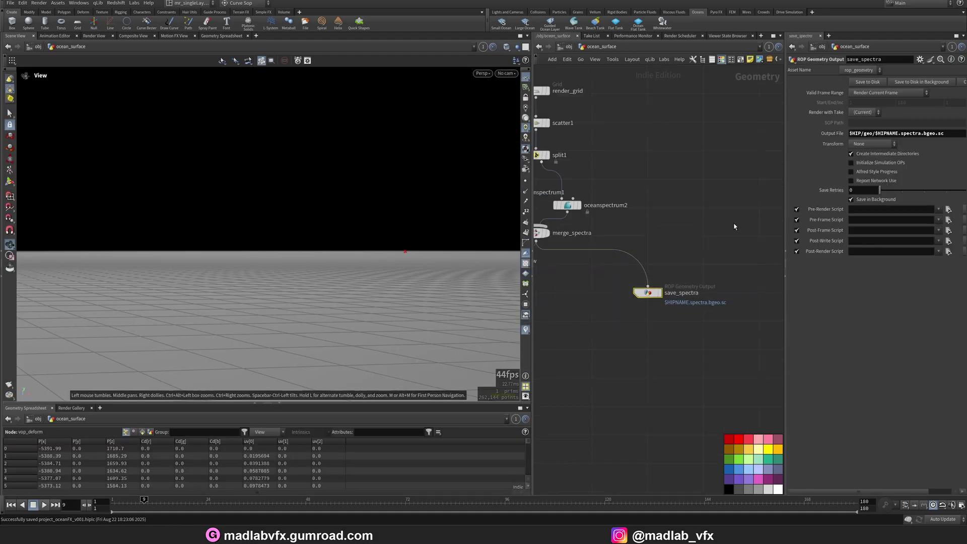
pyautogui.click(865, 83)
# Restart the Karma CPU render in LOOKDEV and switch to djv_view to show render_ocean_upscale_v003.mp4.
pyautogui.click(539, 47)
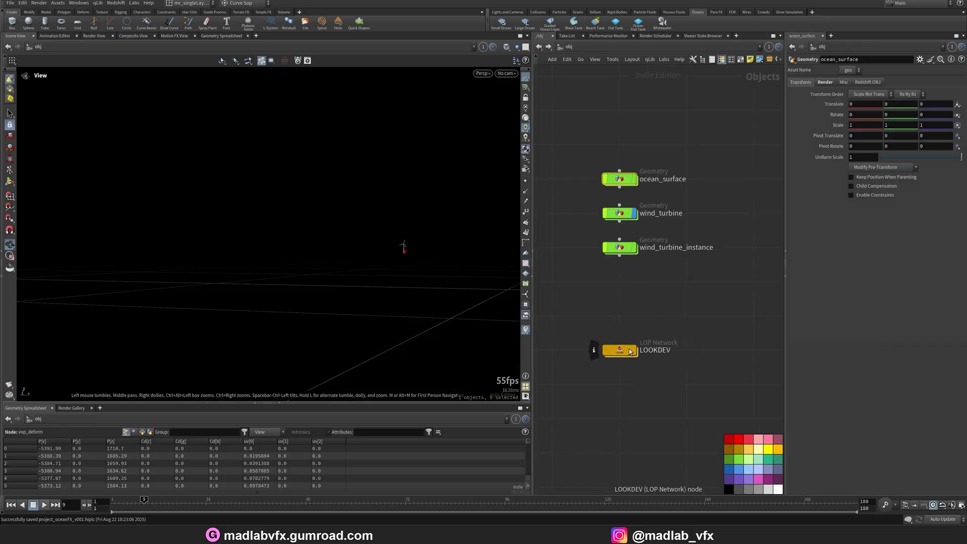
pyautogui.doubleClick(615, 346)
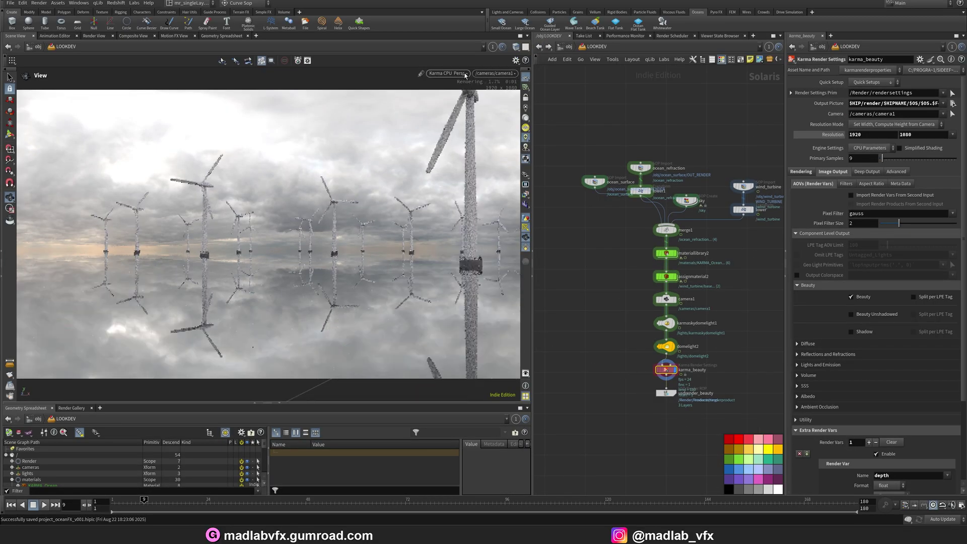
pyautogui.click(447, 73)
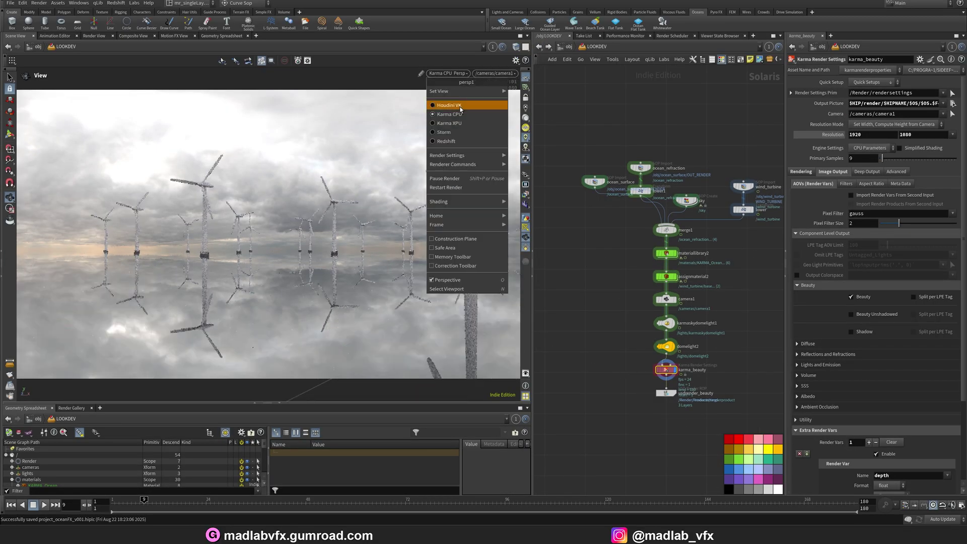
pyautogui.click(446, 187)
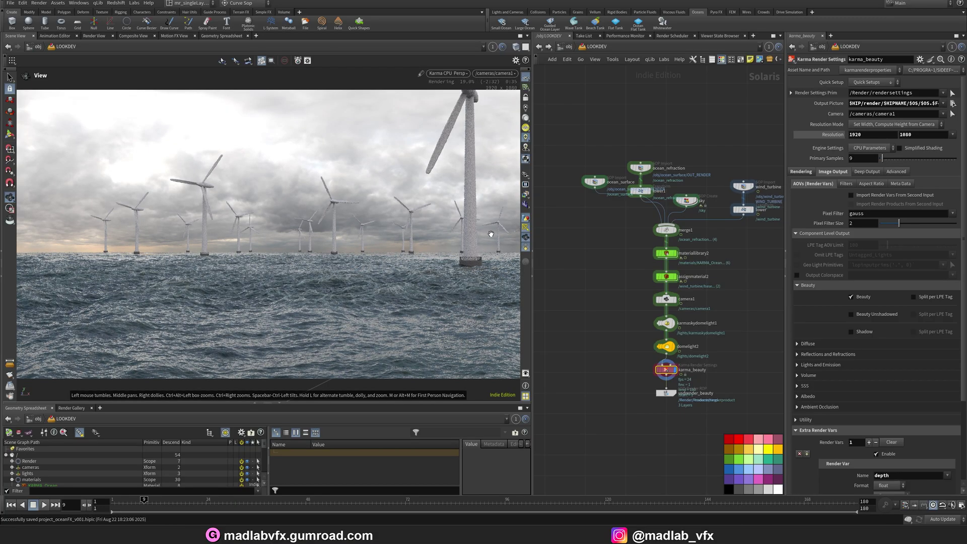
pyautogui.click(429, 534)
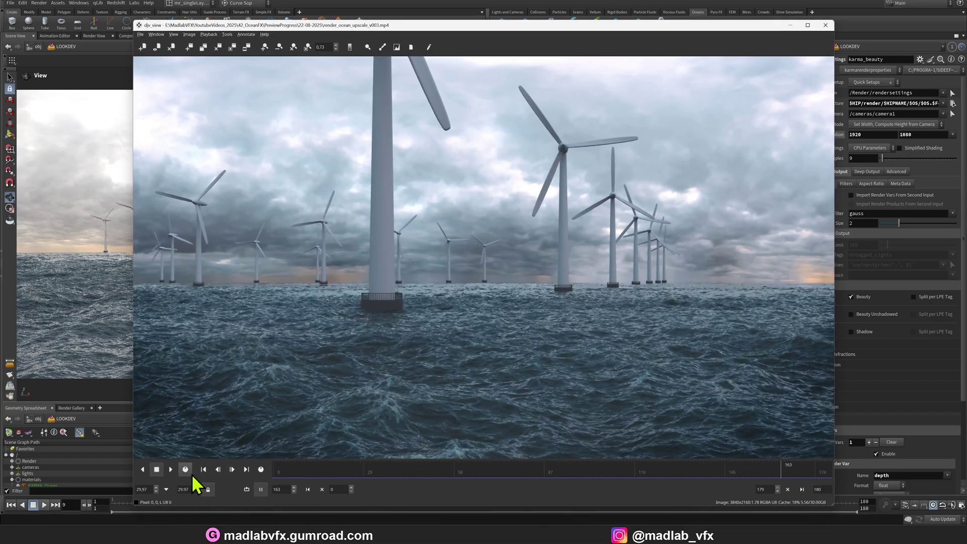
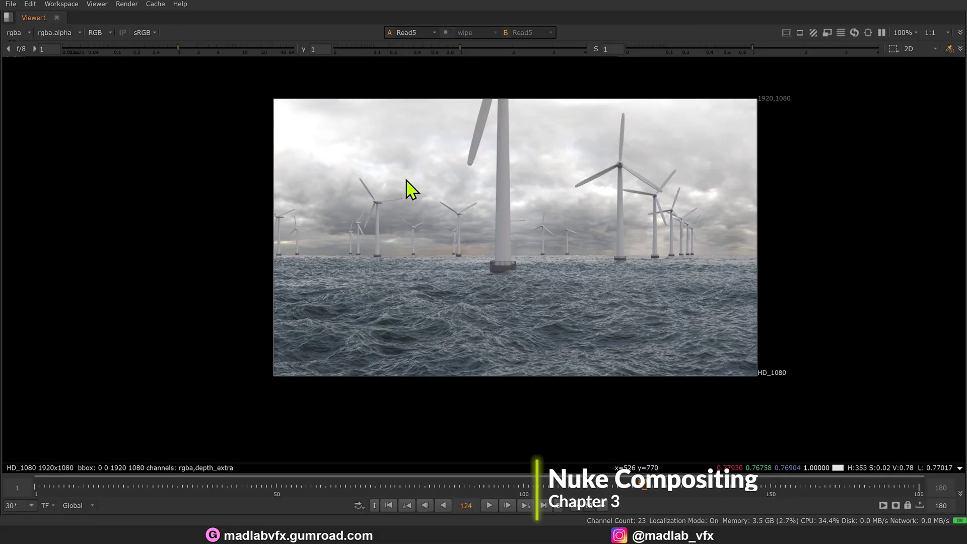
# In Nuke, restore the full pane layout and enlarge the viewer so Read5's whole image shows above the node graph.
pyautogui.moveTo(466, 222); pyautogui.dragTo(390, 219, button='middle')
pyautogui.press('space')
pyautogui.moveTo(472, 397); pyautogui.dragTo(477, 391, button='middle')
pyautogui.scroll(-3, 428, 437)
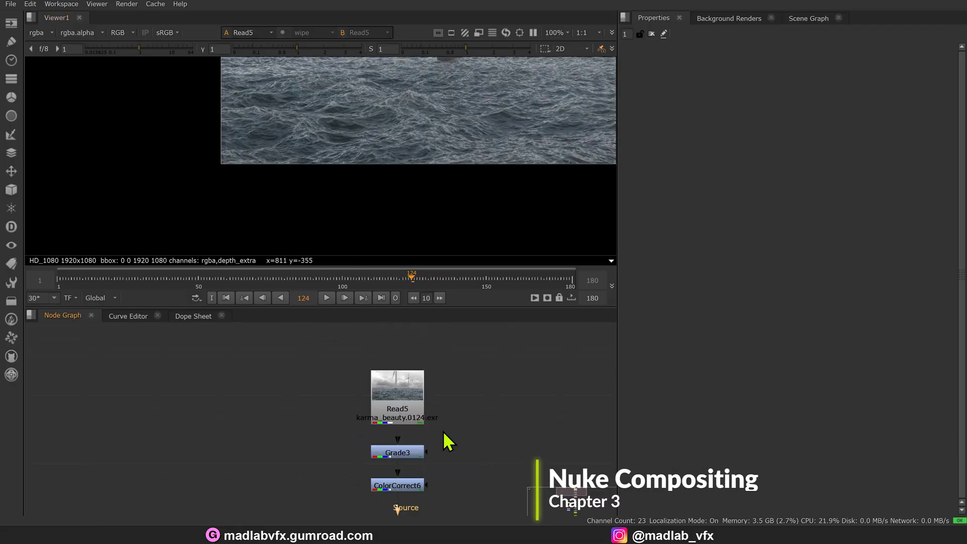
pyautogui.moveTo(443, 434); pyautogui.dragTo(438, 472, button='middle')
pyautogui.moveTo(424, 175); pyautogui.dragTo(377, 229, button='middle')
pyautogui.scroll(-1, 397, 252)
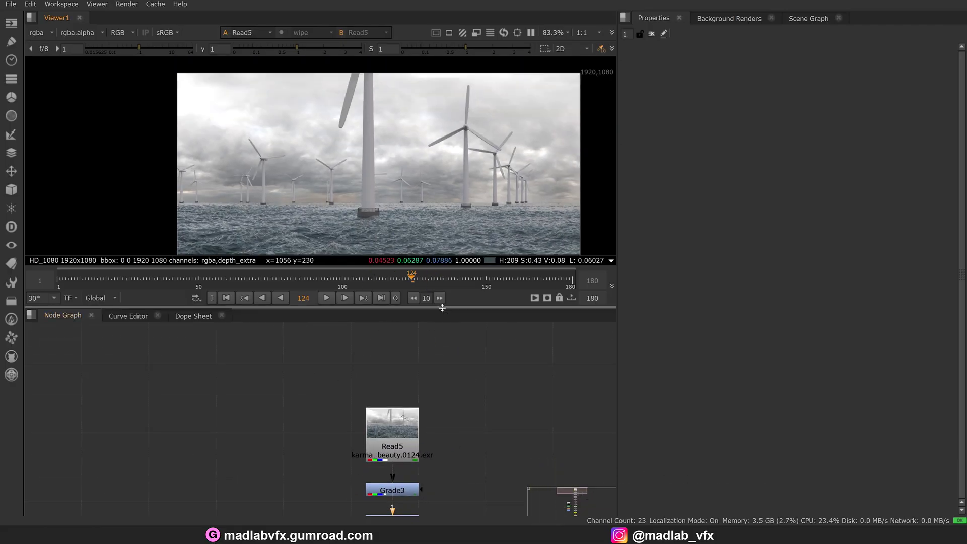
pyautogui.moveTo(442, 308); pyautogui.dragTo(447, 381)
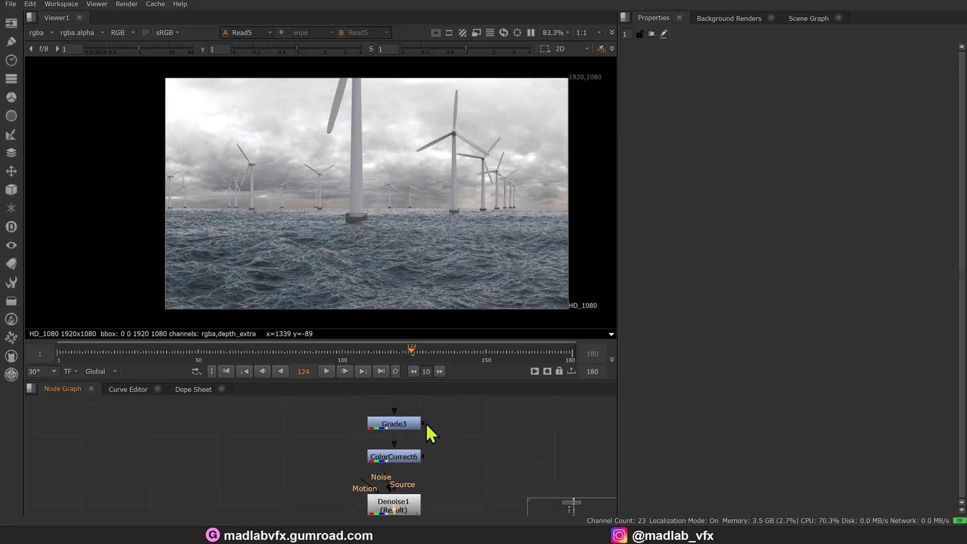
# Show the results of Grade3 and ColorCorrect6 in the viewer one after the other.
pyautogui.moveTo(426, 424); pyautogui.dragTo(458, 444, button='middle')
pyautogui.click(409, 452)
pyautogui.press('1')
pyautogui.click(436, 404)
pyautogui.press('1')
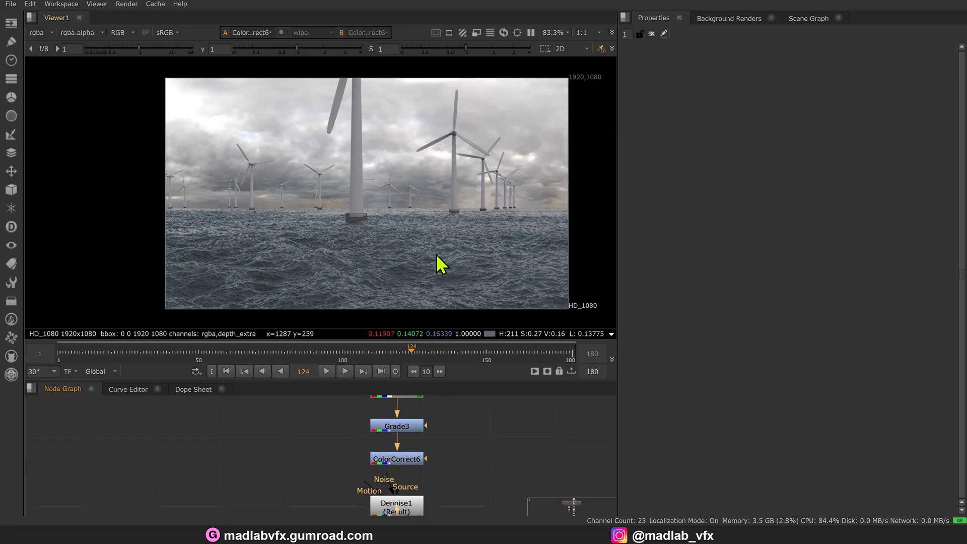
# Select the Denoise1 node and inspect the water's noise in the ColorCorrect6 image up close.
pyautogui.moveTo(466, 482); pyautogui.dragTo(469, 427, button='middle')
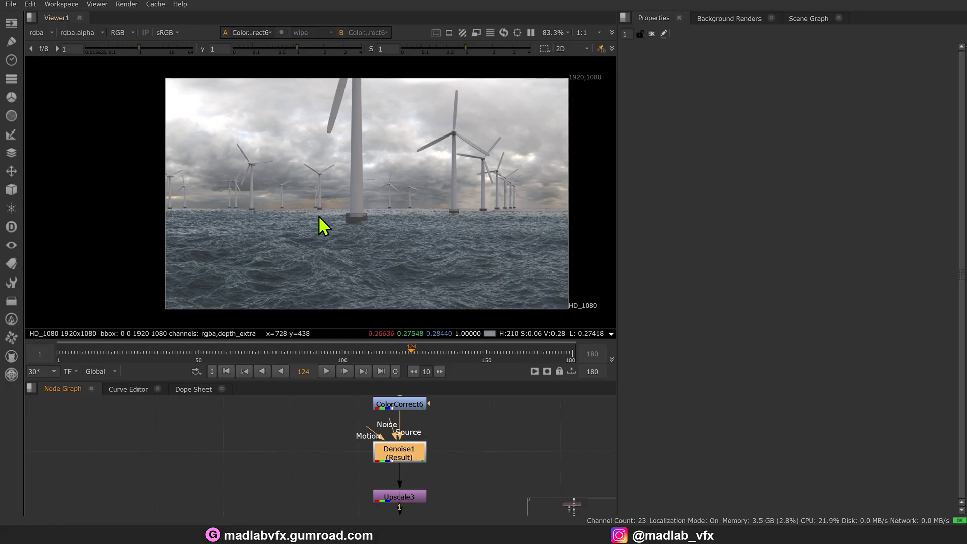
pyautogui.scroll(9, 321, 225)
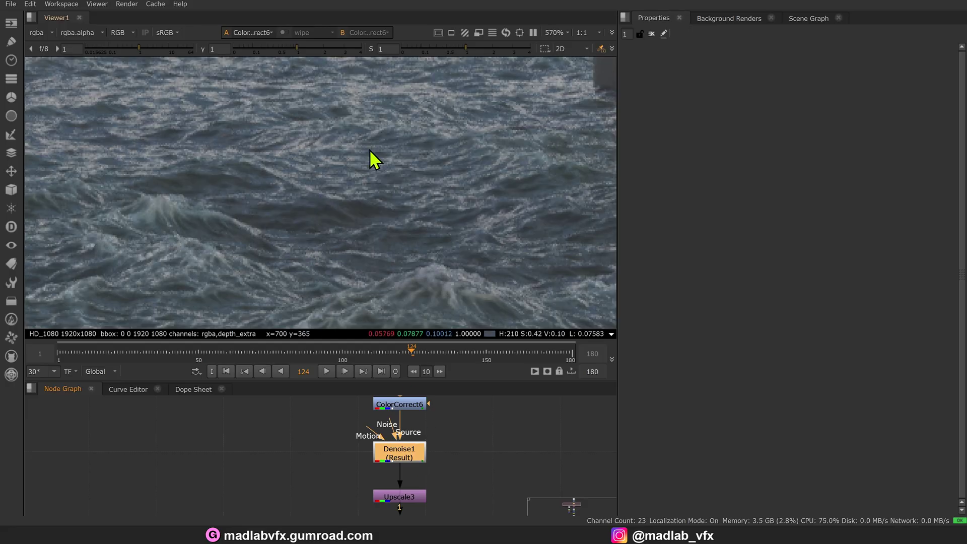
pyautogui.scroll(-2, 330, 242)
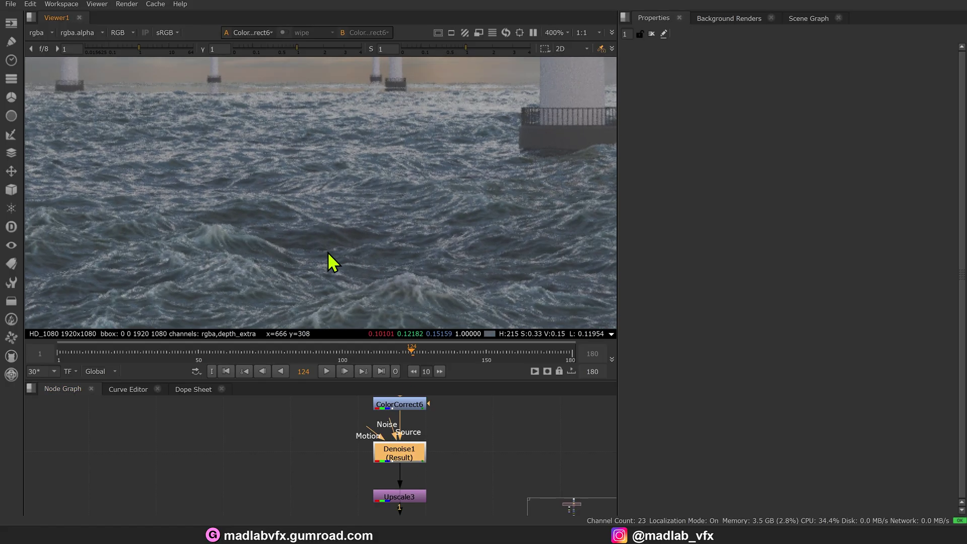
# Show the Vectorfield1 node's result in the viewer with the whole turbine image in frame.
pyautogui.scroll(-1, 442, 454)
pyautogui.moveTo(426, 497); pyautogui.dragTo(469, 438, button='middle')
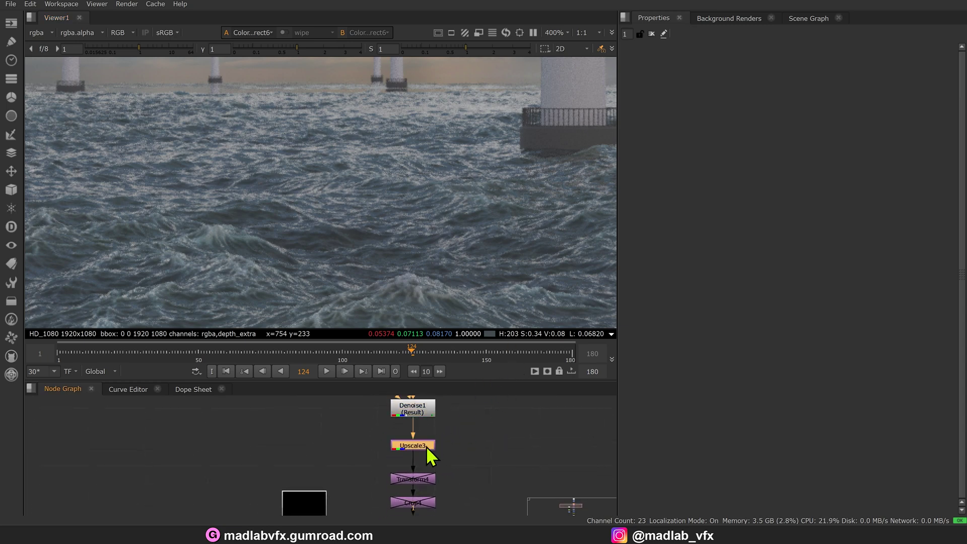
pyautogui.scroll(-3, 468, 463)
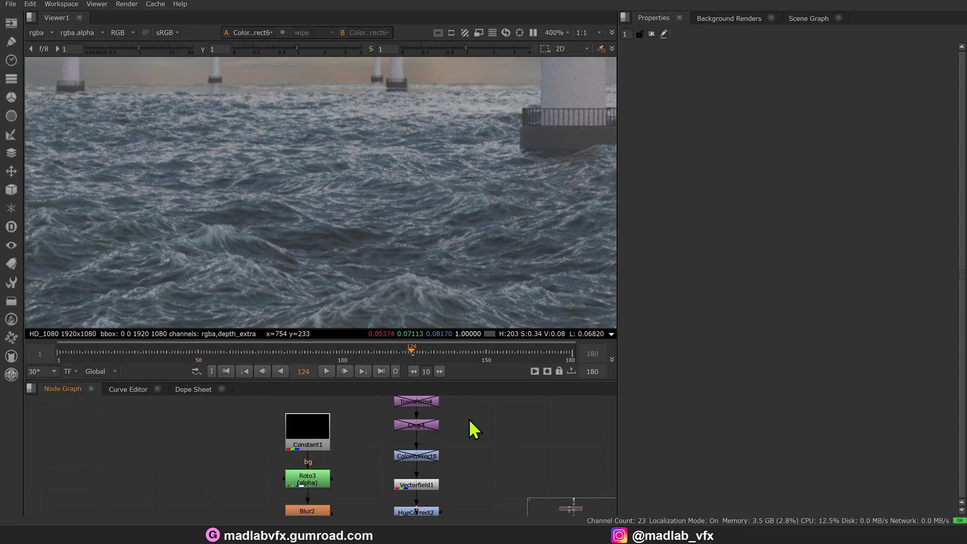
pyautogui.press('1')
pyautogui.scroll(-5, 414, 205)
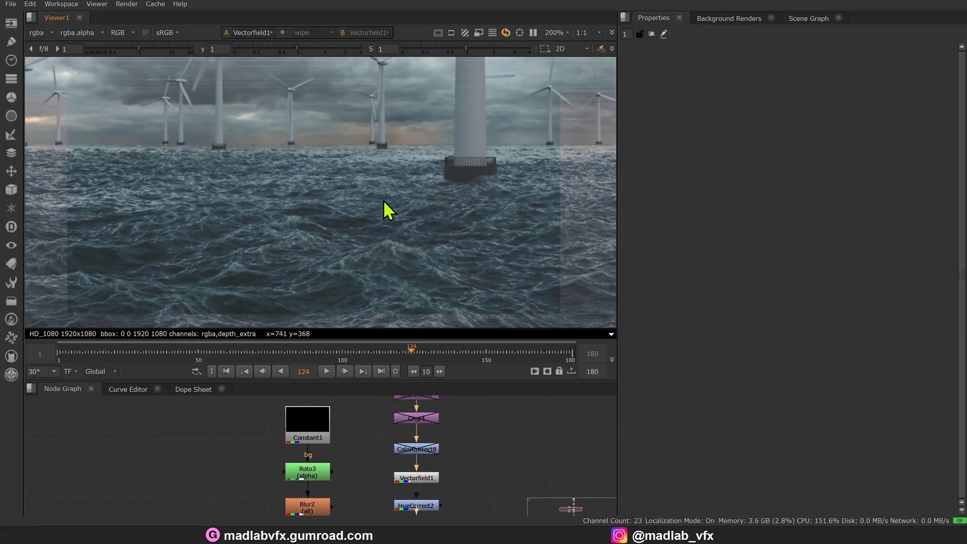
pyautogui.scroll(-3, 395, 215)
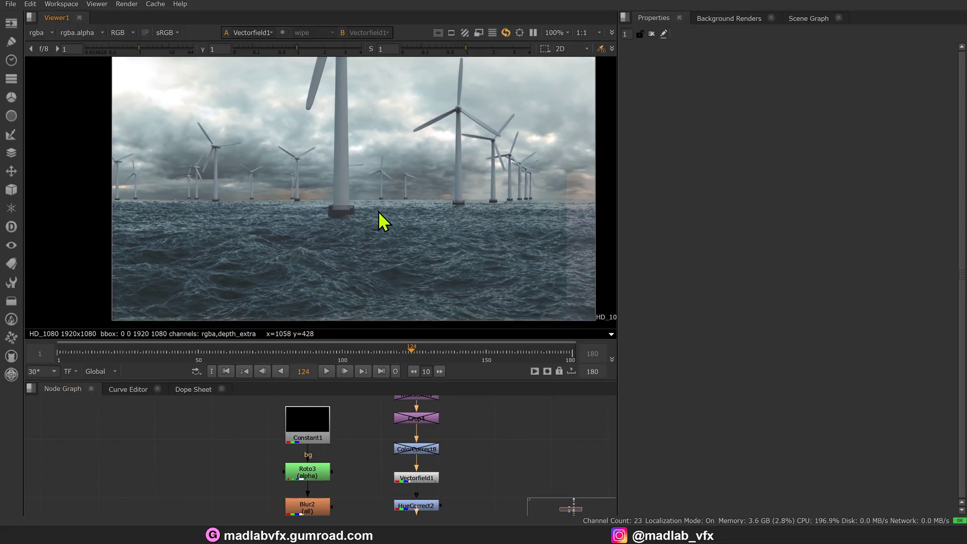
# Show the results of HueCorrect2 and ColorCorrect7 in the viewer one after the other, with HueCorrect2's properties open.
pyautogui.scroll(-2, 468, 464)
pyautogui.press('1')
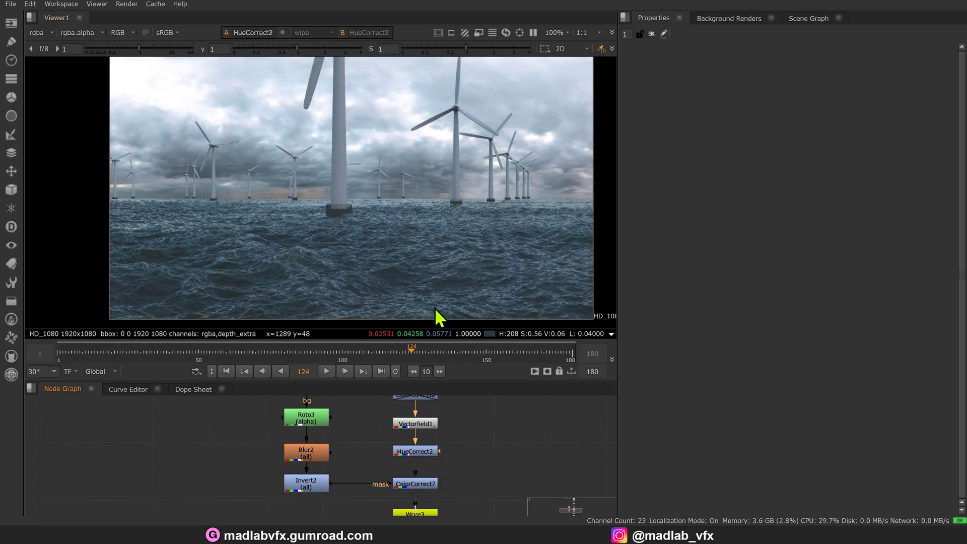
pyautogui.doubleClick(429, 454)
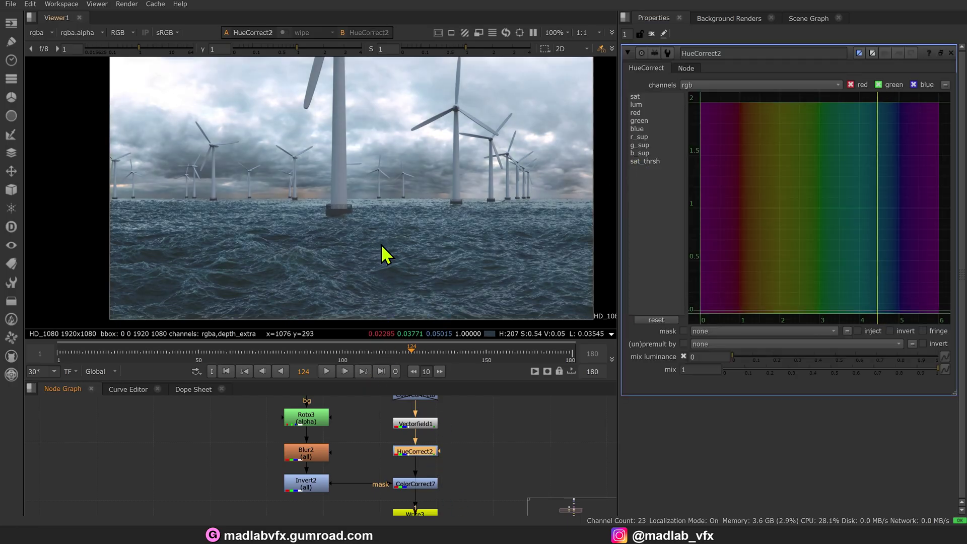
pyautogui.moveTo(473, 465); pyautogui.dragTo(475, 455, button='middle')
pyautogui.press('1')
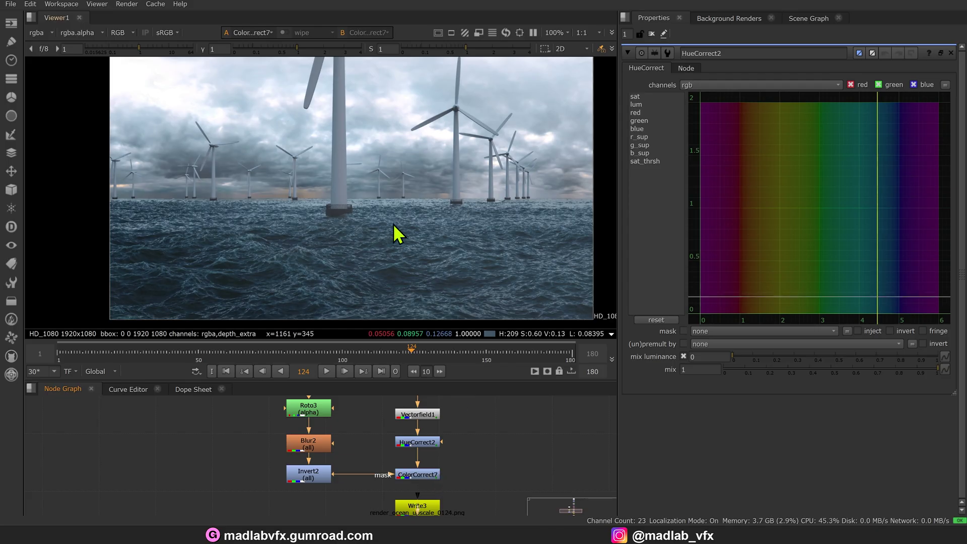
# Examine the vignette mask's alpha channel in the viewer, going from Roto3 through Blur2 to Invert2.
pyautogui.moveTo(340, 414); pyautogui.dragTo(364, 416, button='middle')
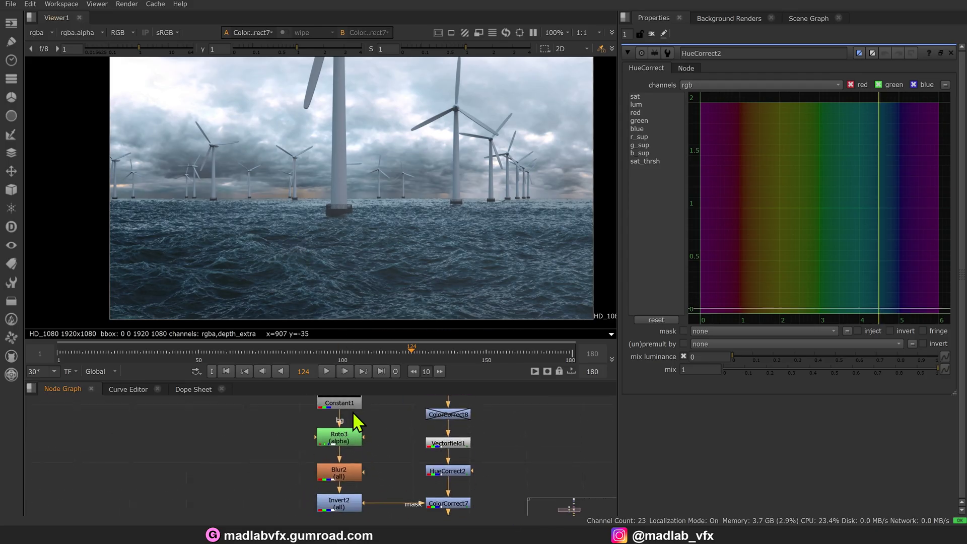
pyautogui.click(358, 429)
pyautogui.press('1')
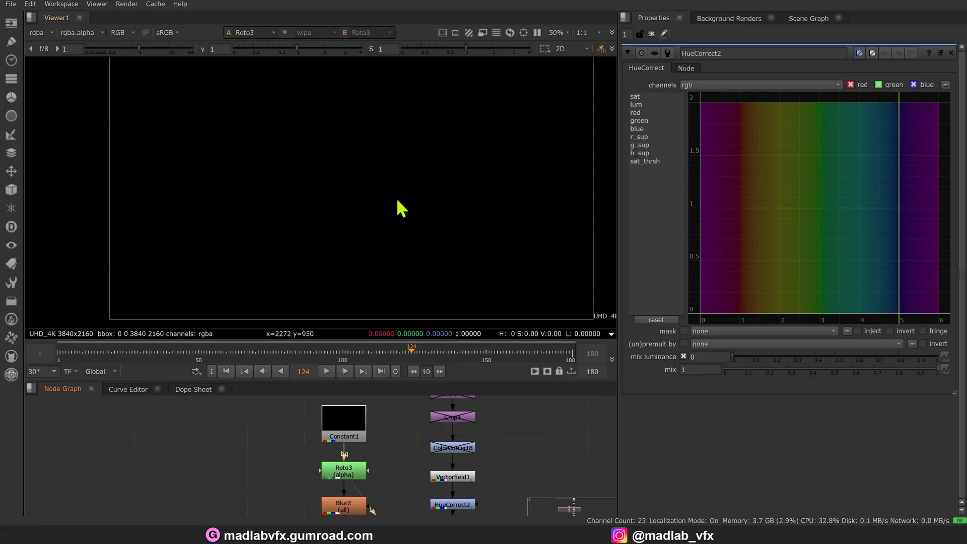
pyautogui.press('1')
pyautogui.press('f')
pyautogui.moveTo(367, 486); pyautogui.dragTo(369, 467, button='middle')
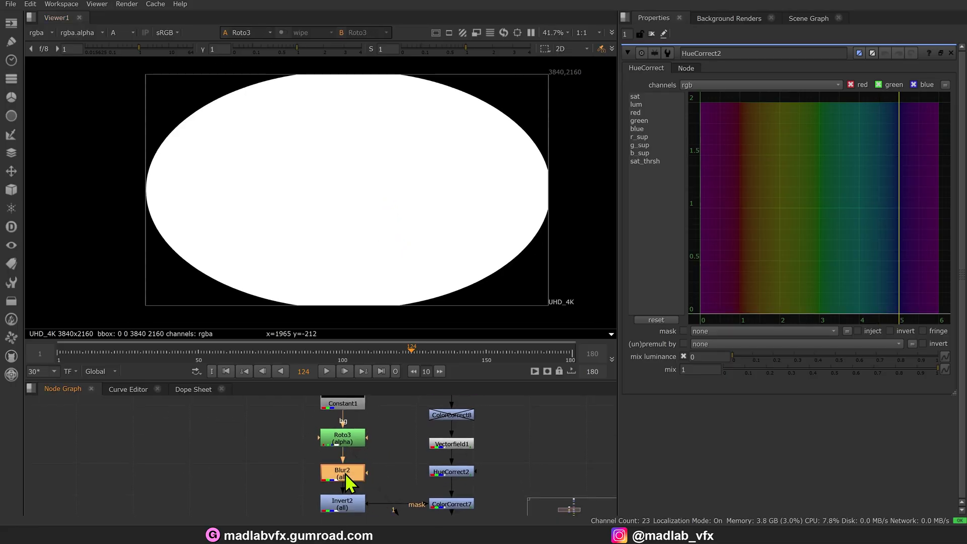
pyautogui.press('1')
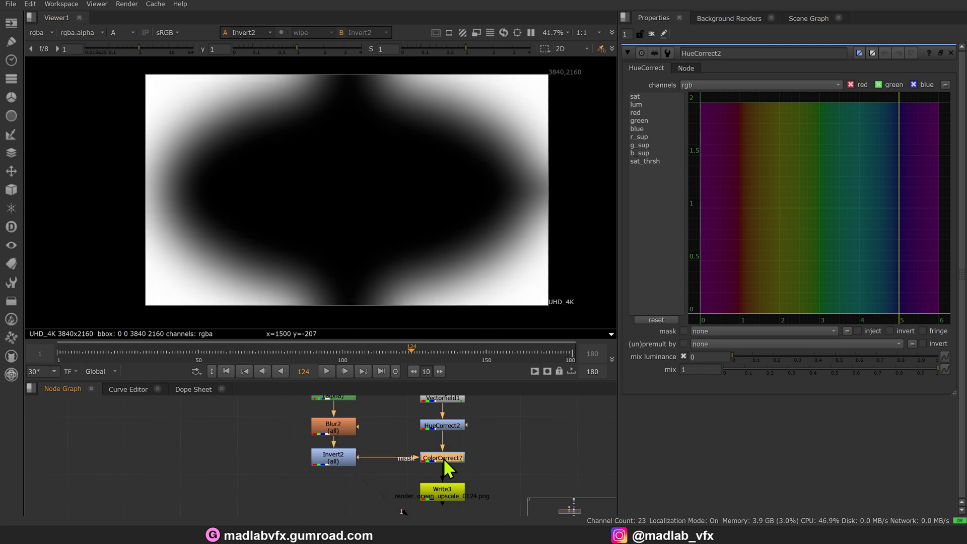
# Show ColorCorrect7's result in RGB and disable the node to compare the image without its correction.
pyautogui.press('1')
pyautogui.press('a')
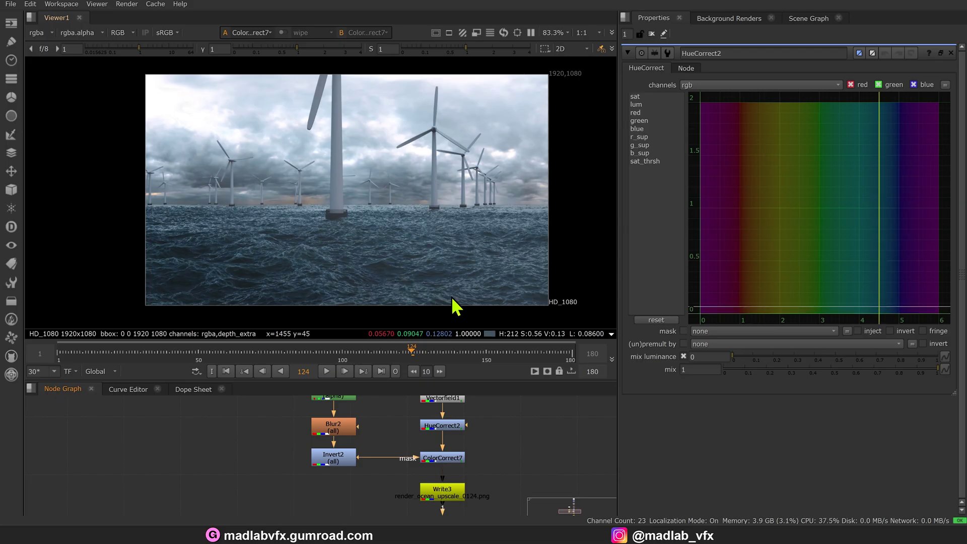
pyautogui.click(449, 459)
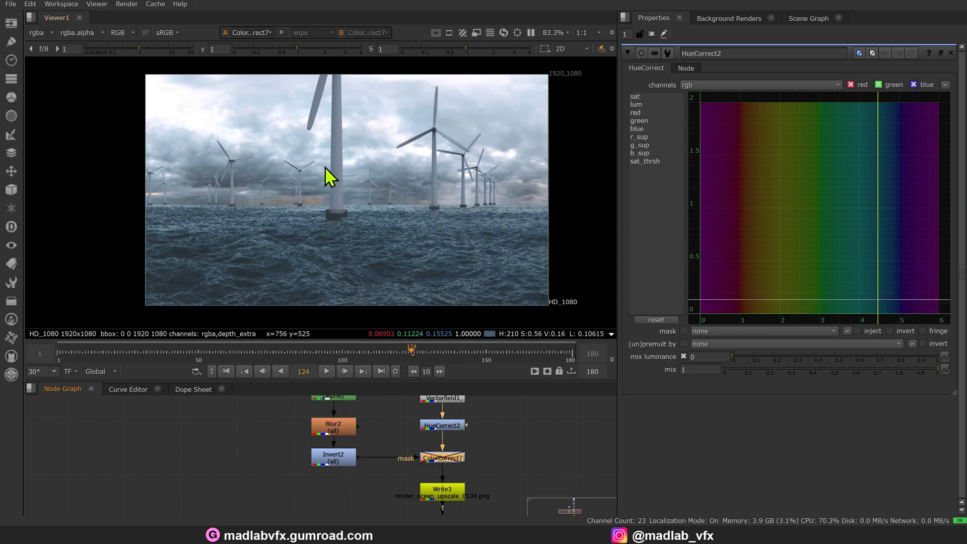
pyautogui.press('d')
# Bring the Write3 output node into view and switch to djv_view to show render_ocean_upscale_v003.mp4.
pyautogui.moveTo(517, 477); pyautogui.dragTo(508, 438, button='middle')
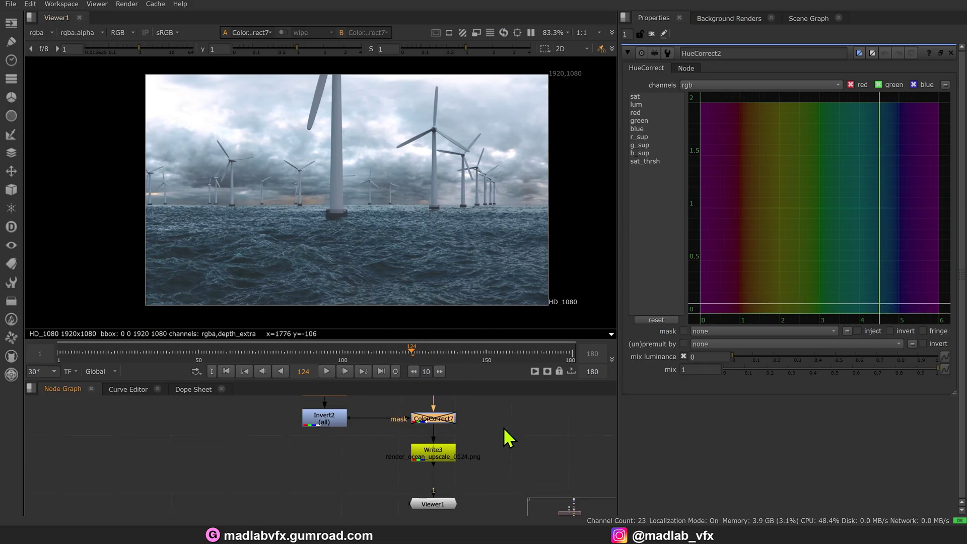
pyautogui.moveTo(371, 206); pyautogui.dragTo(416, 194, button='middle')
pyautogui.hotkey('alt', 'Tab')
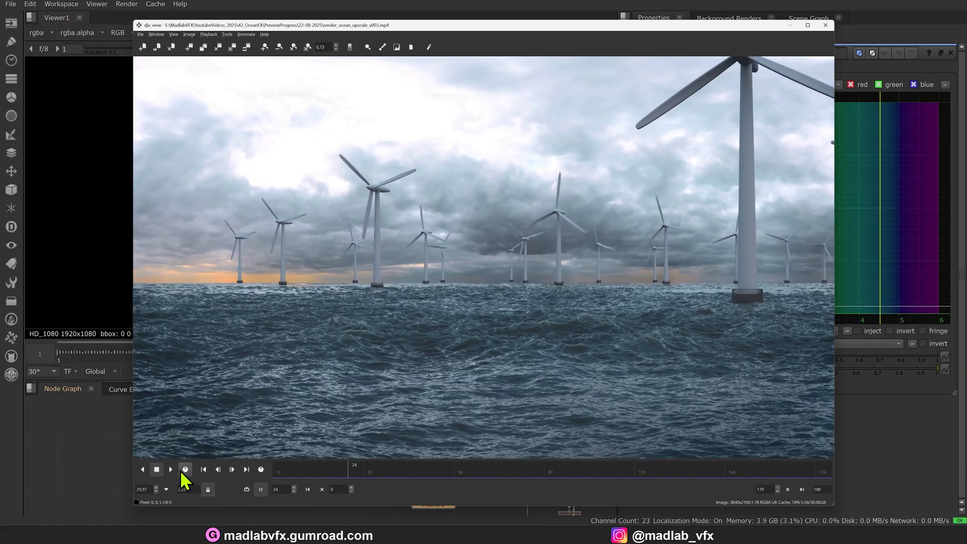